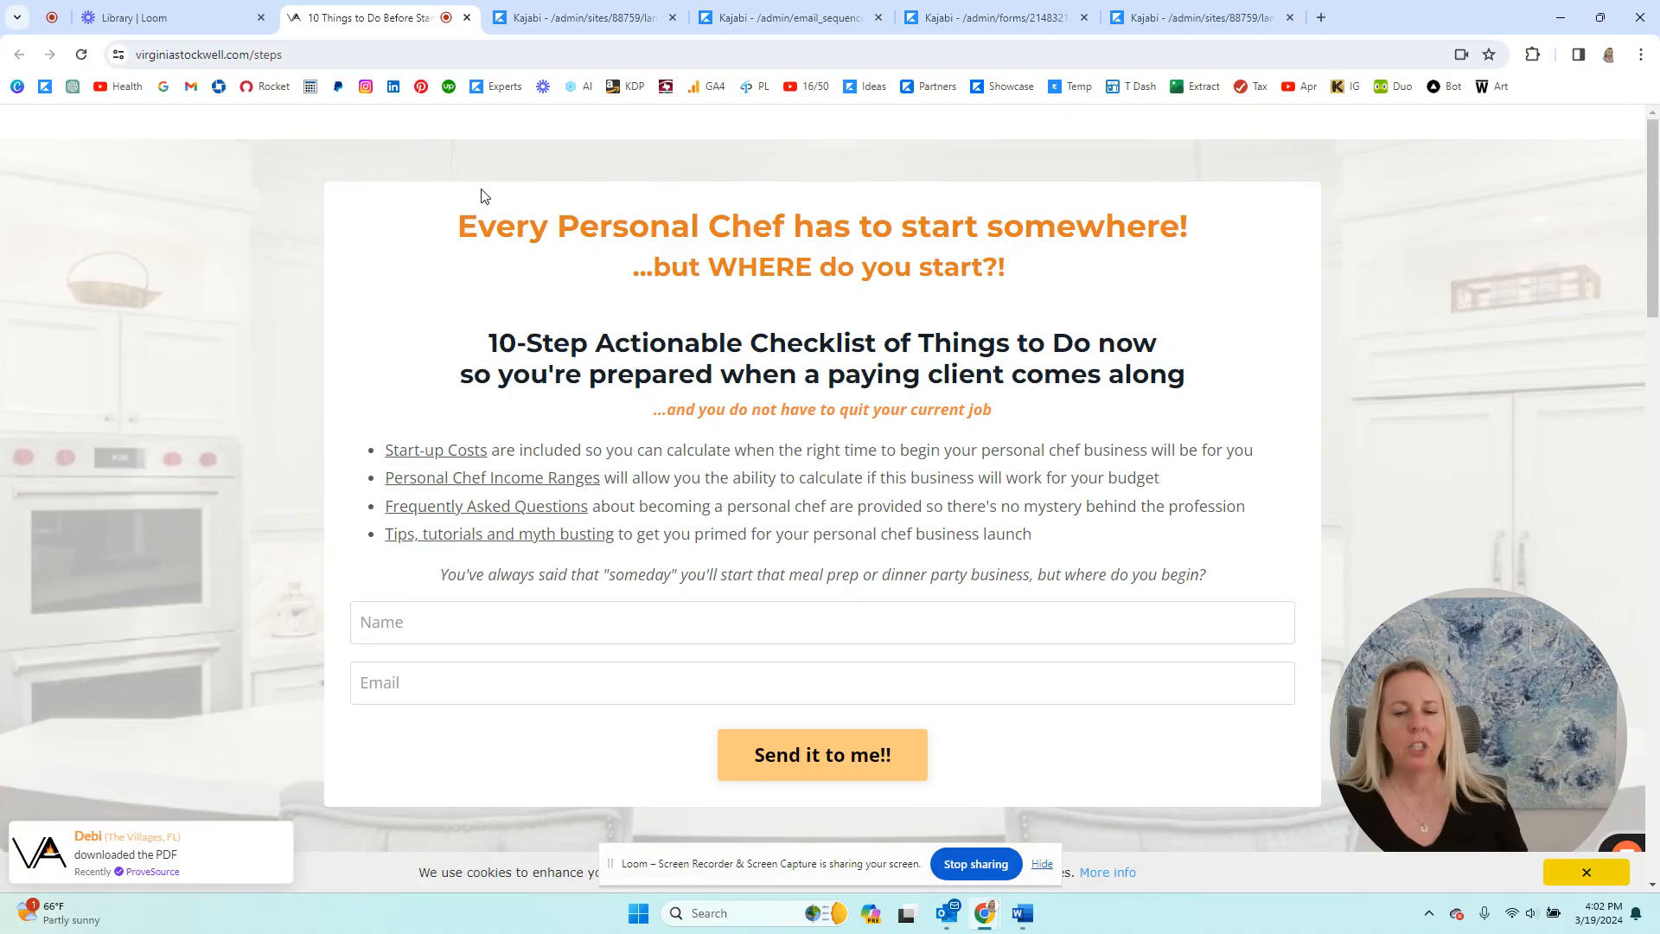
- Look over the prepared landing pages lists, opt-in email sequence and 3 - Opt-in Form, ending on the example opt-in page
click(627, 19)
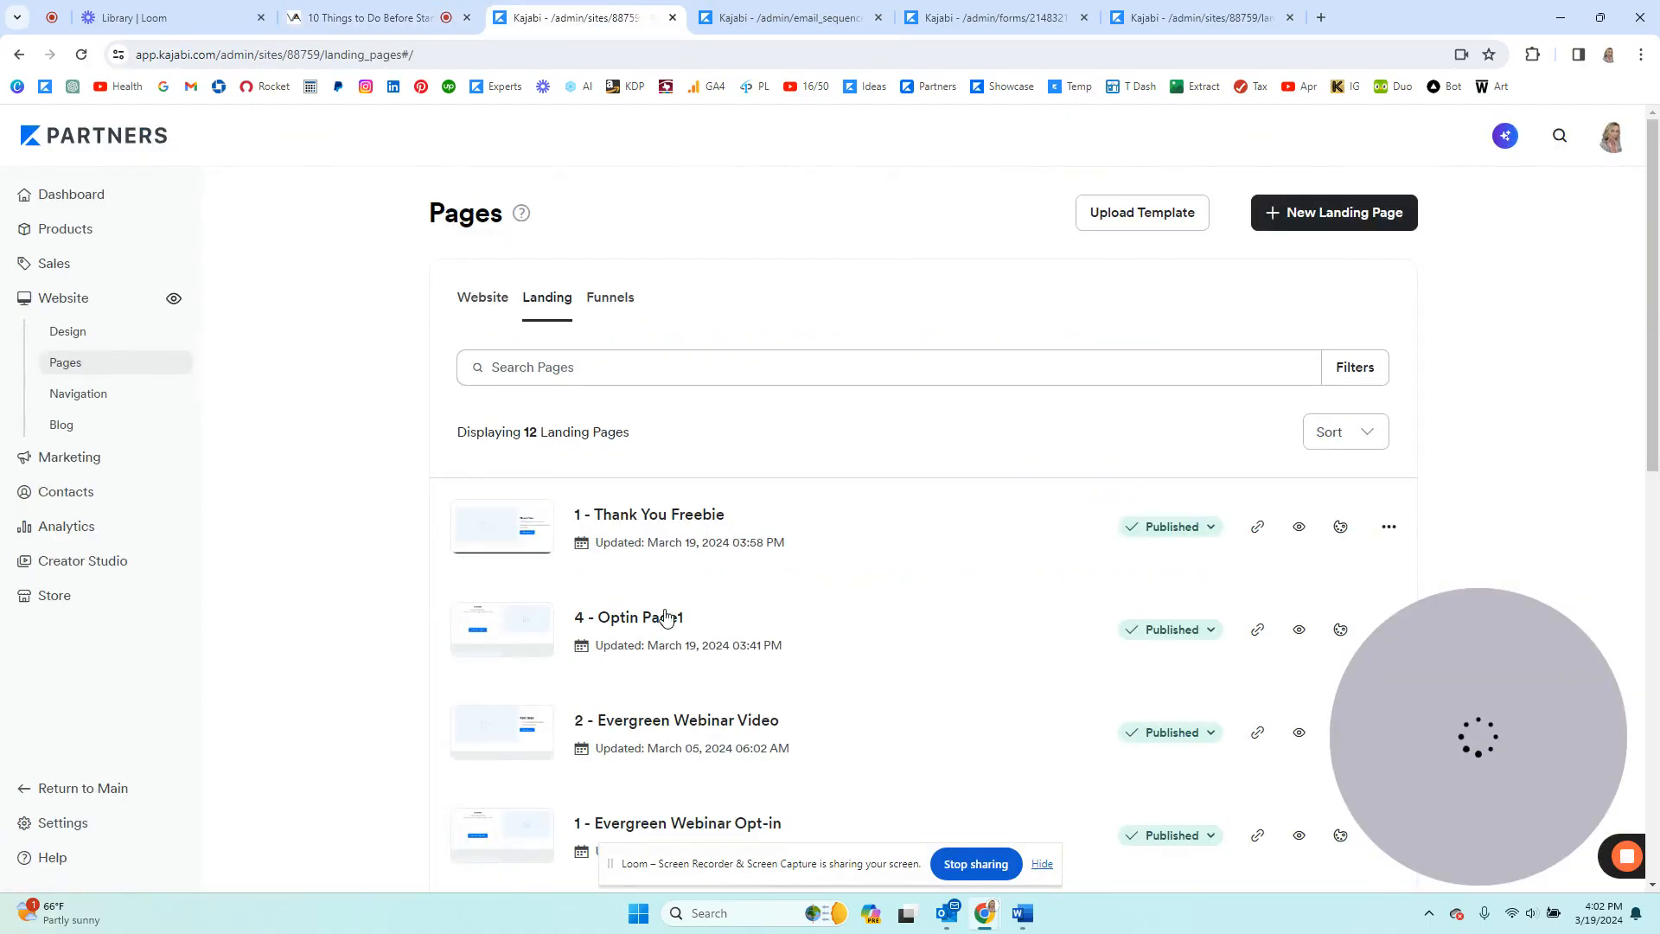
click(768, 18)
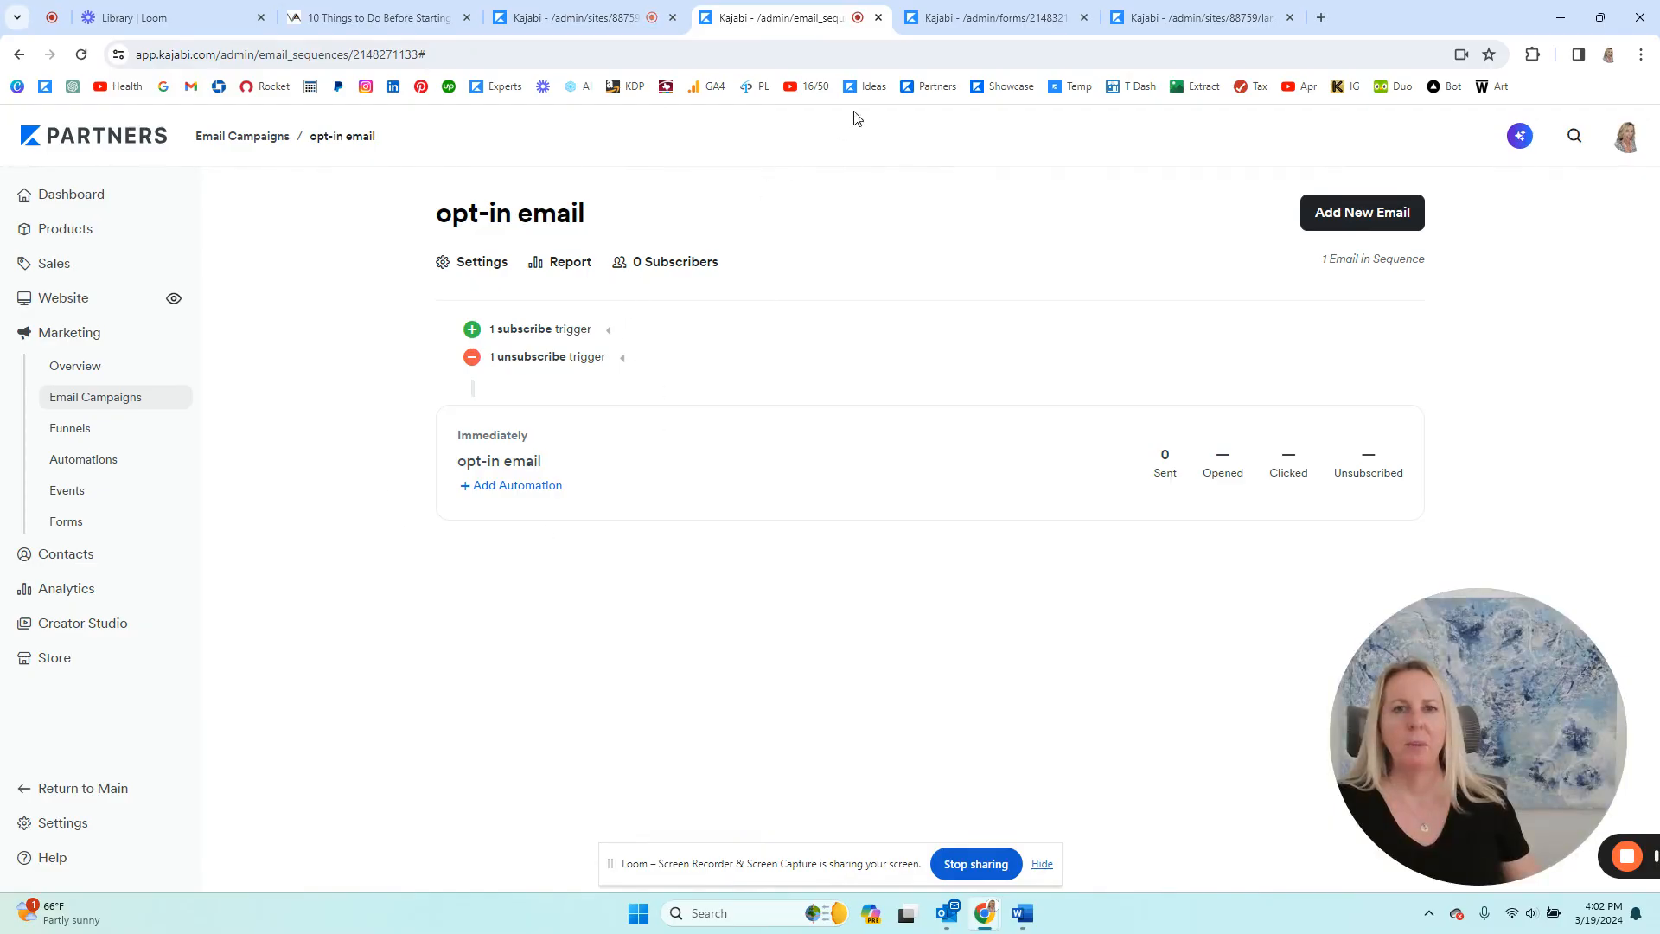
click(962, 19)
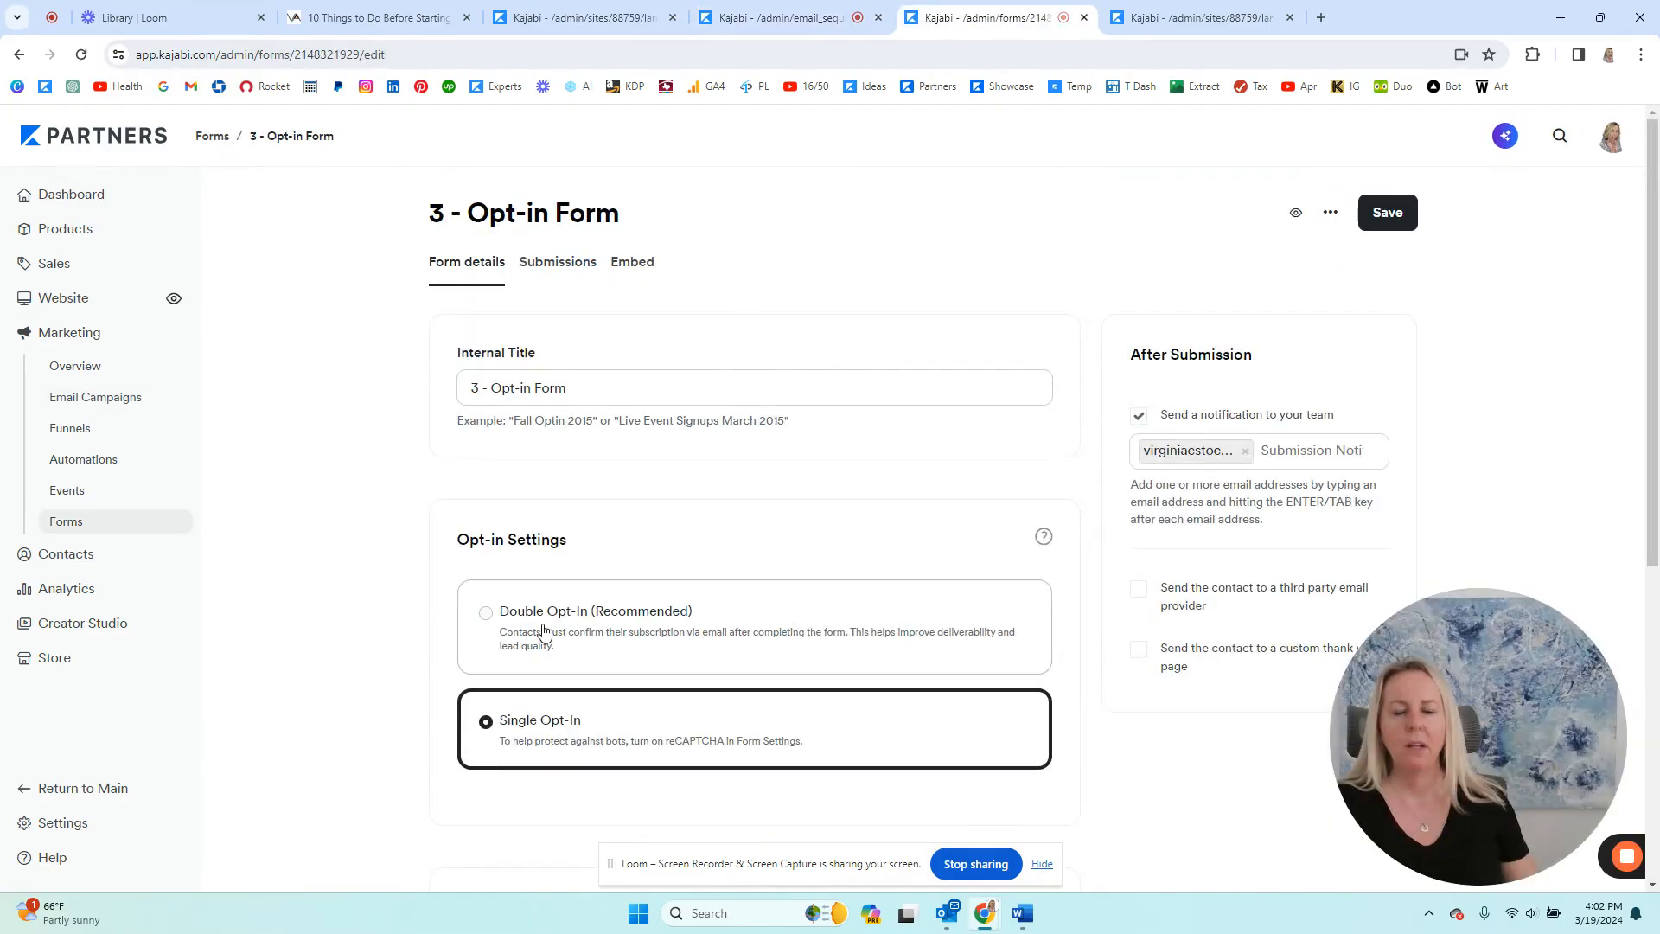
click(1166, 16)
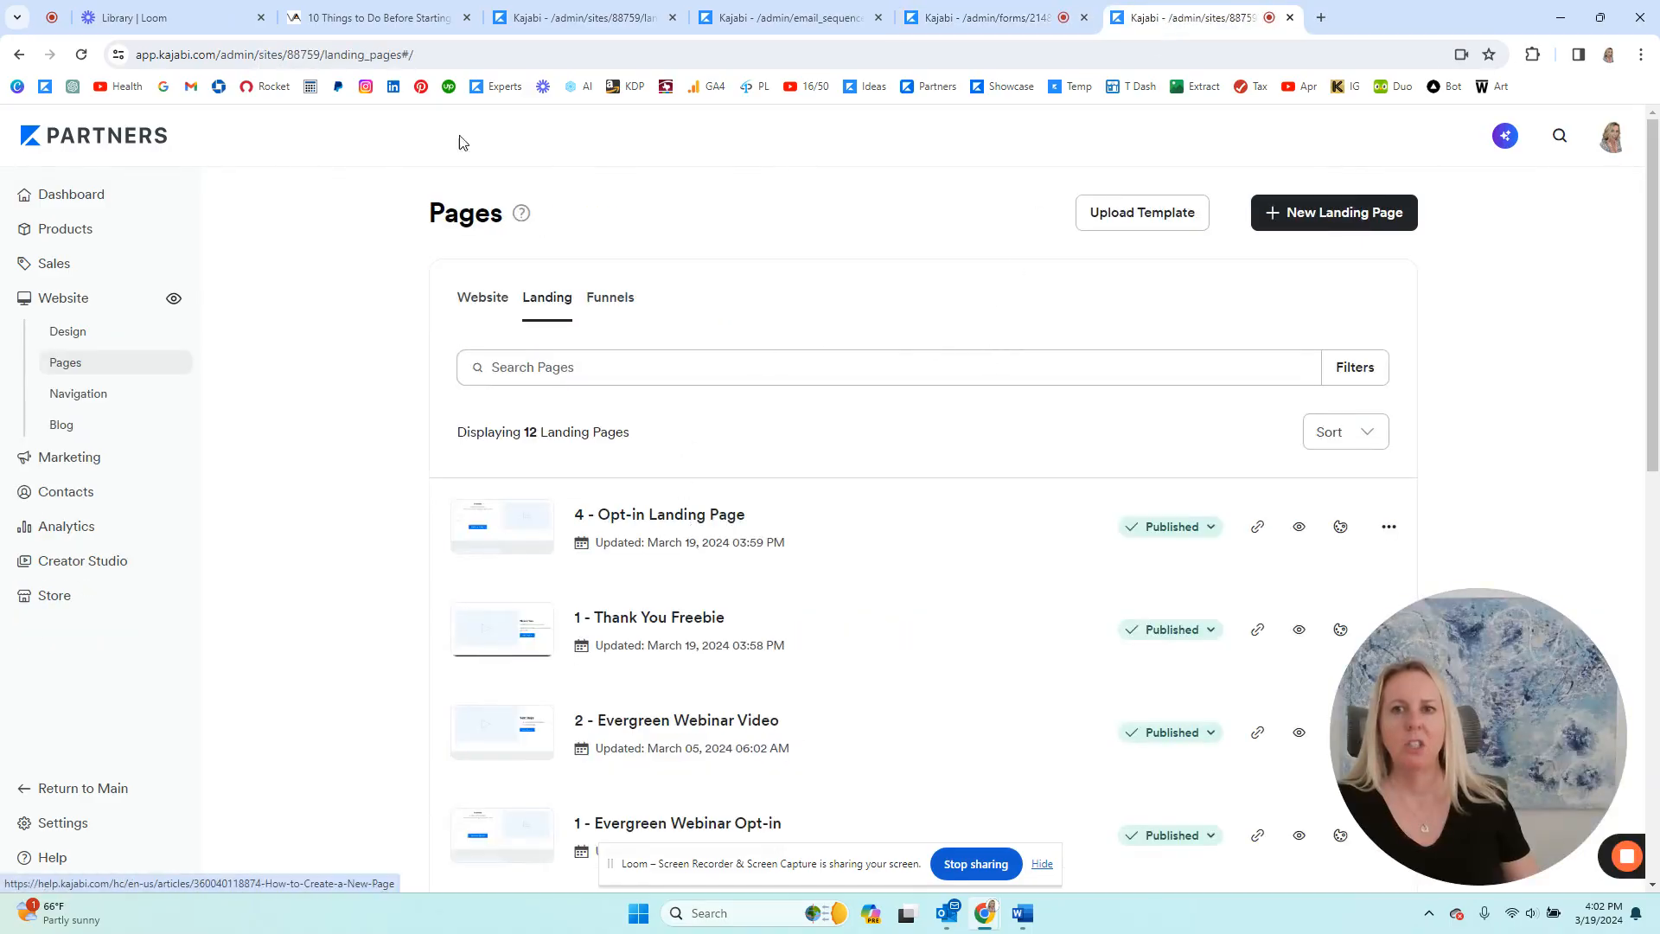
click(367, 19)
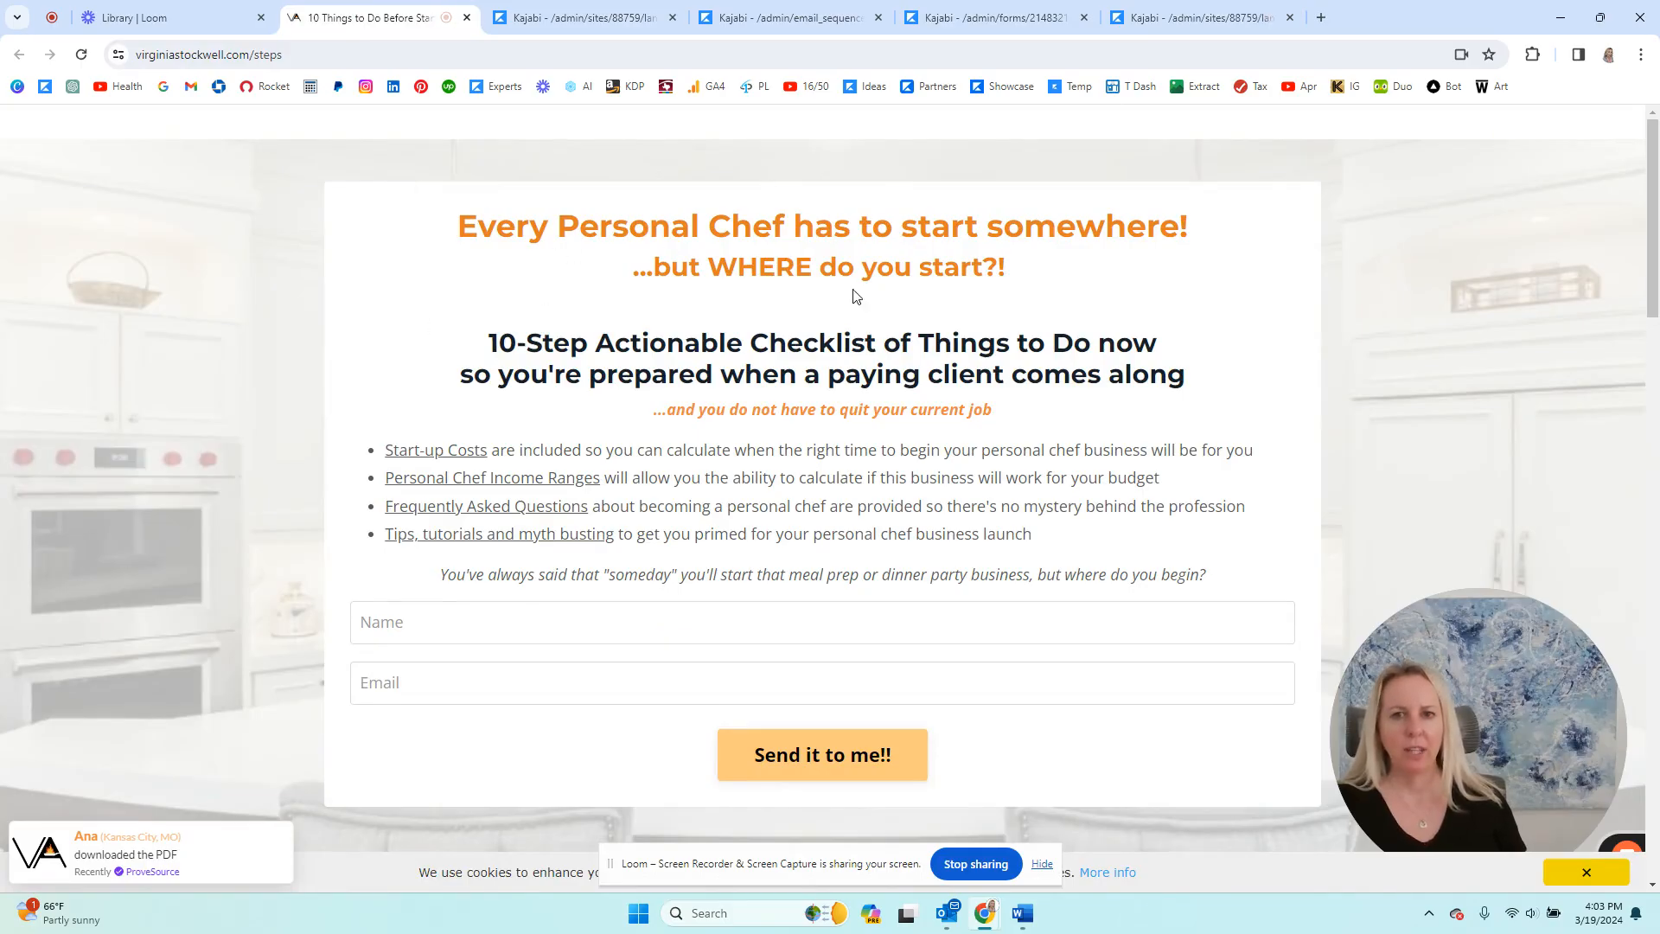
- Examine the example checklist opt-in page from its headline form to its closing sign-up form, and move its browser tab to the front
scroll(771, 603, down, 1)
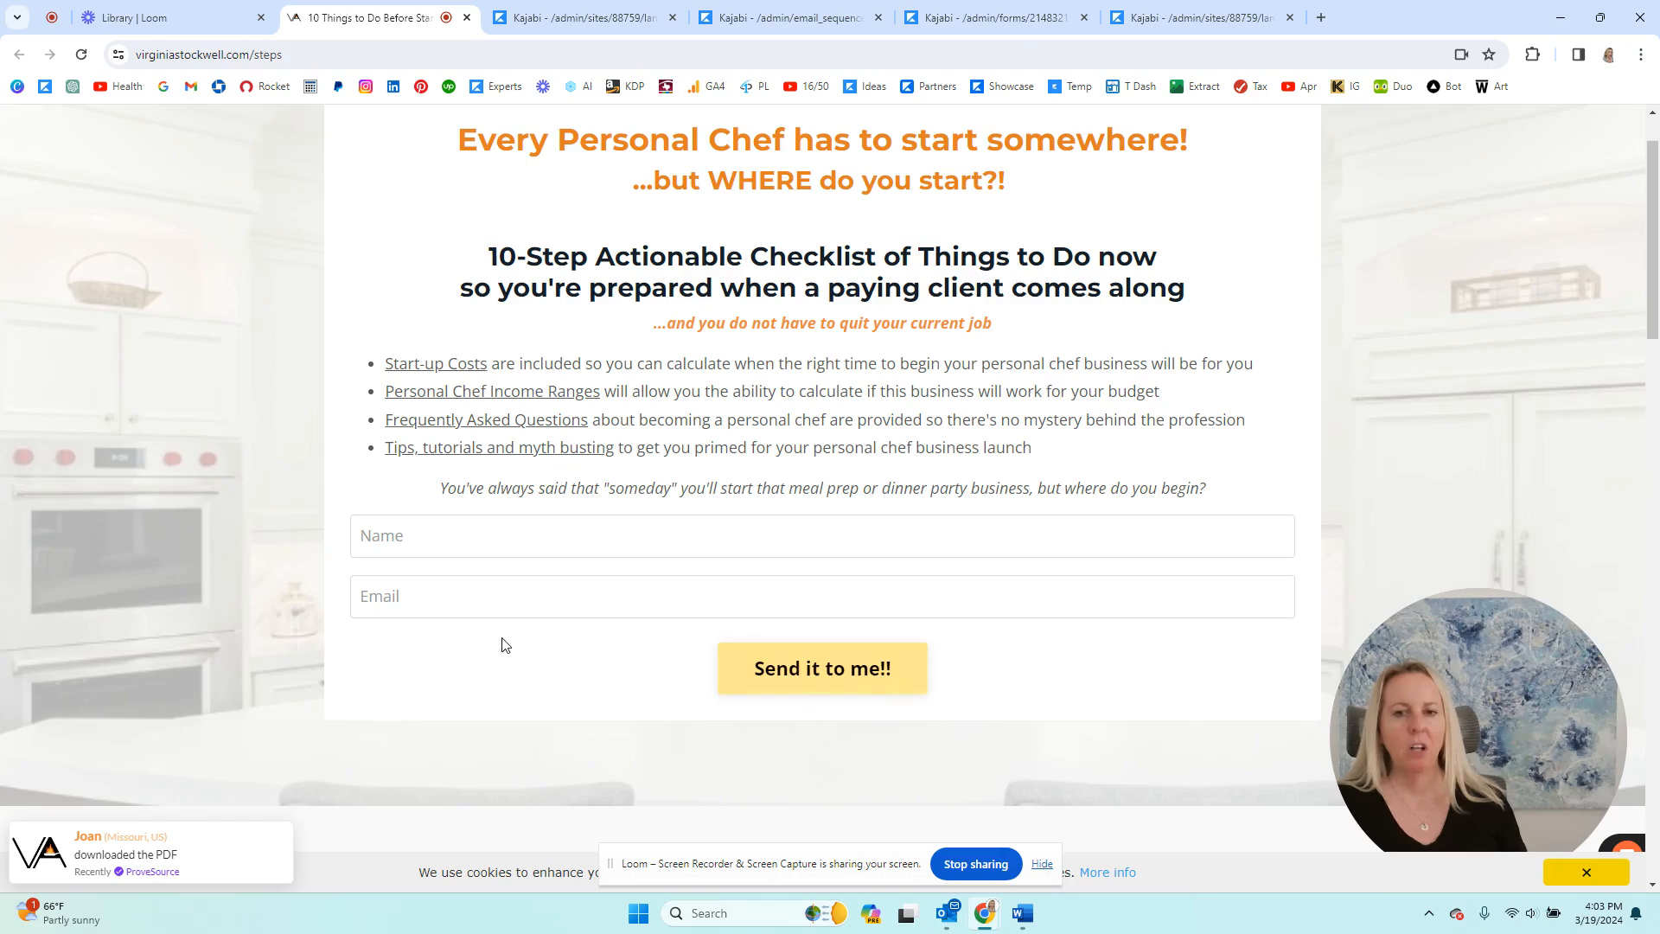
scroll(497, 627, down, 6)
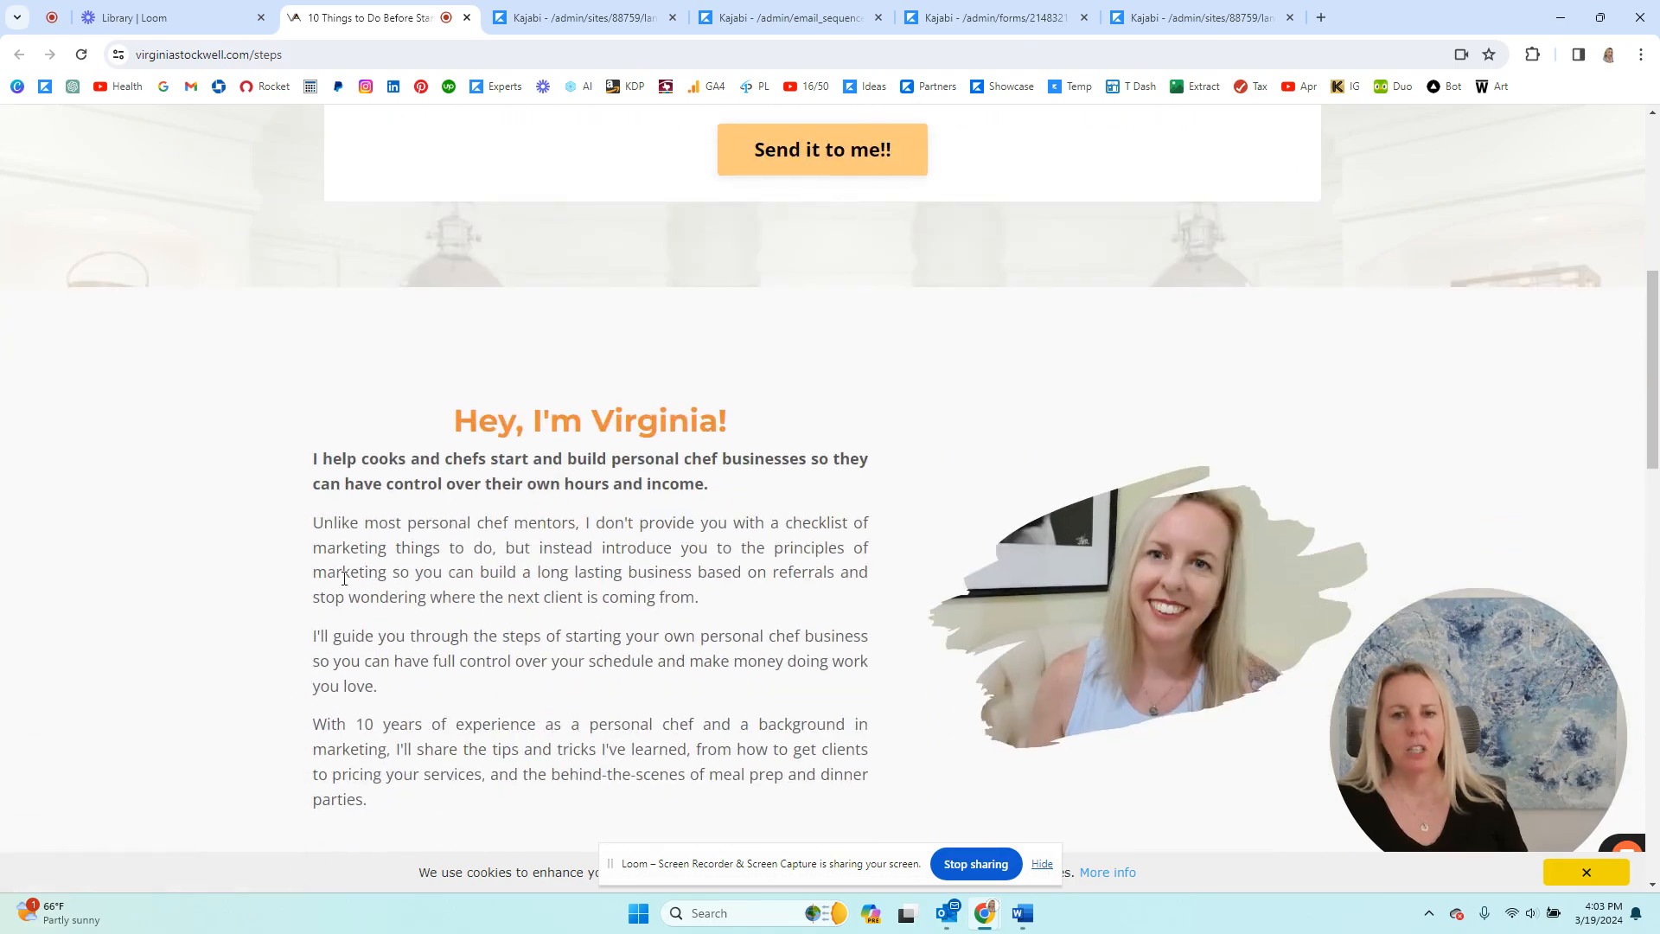
scroll(708, 541, down, 7)
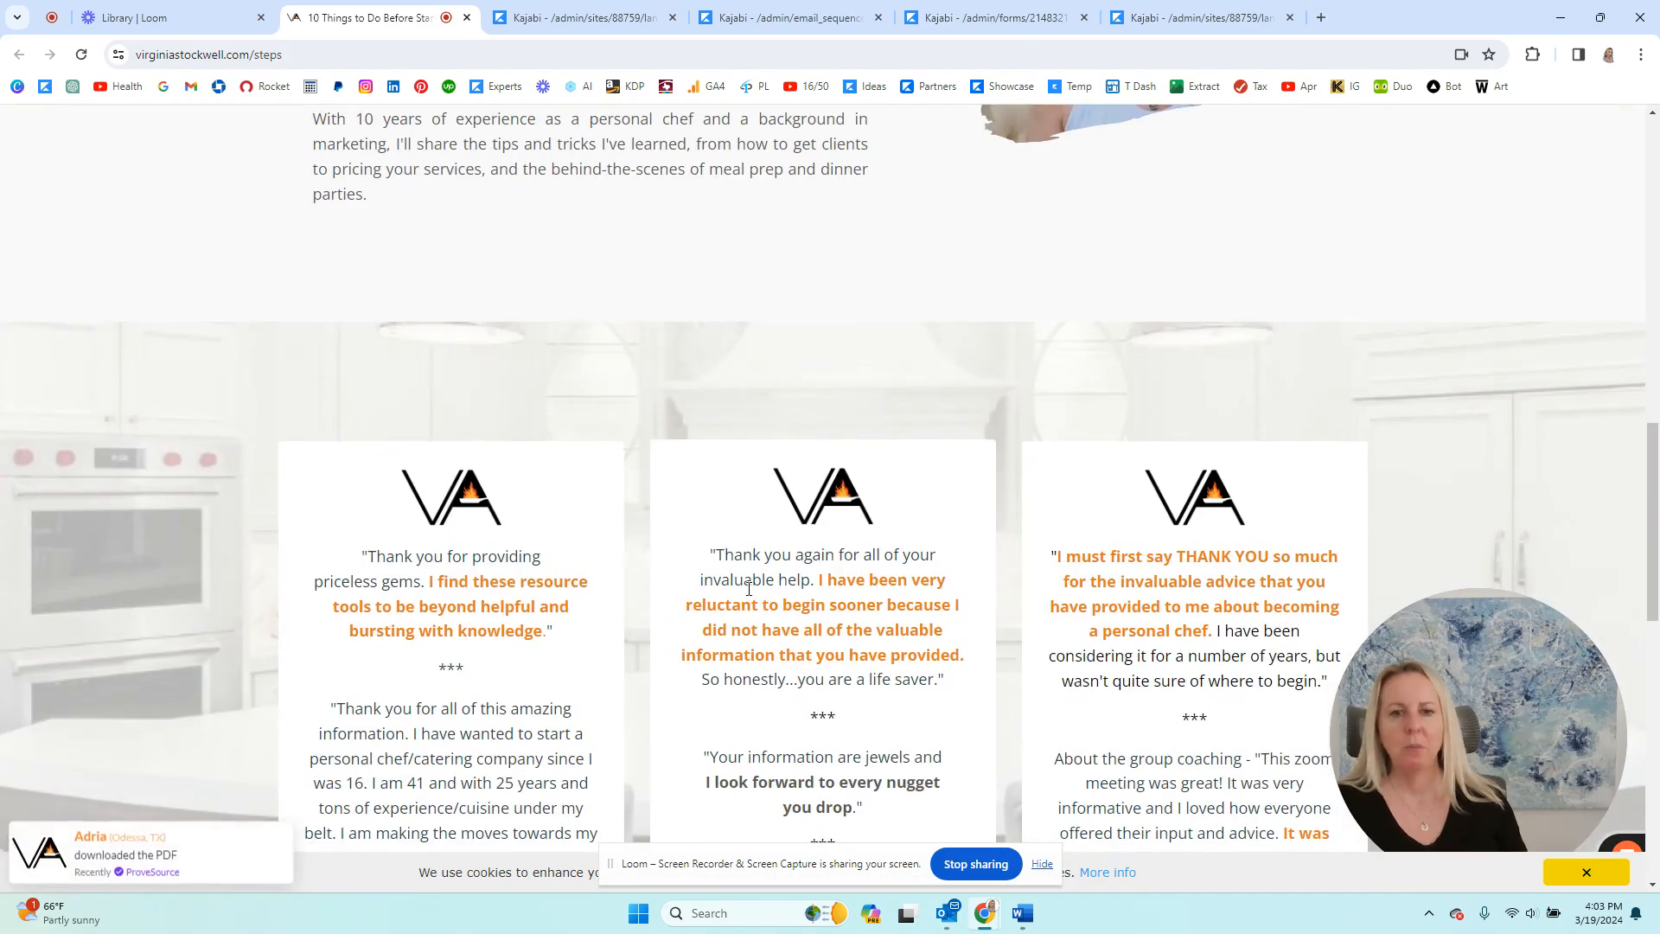
scroll(747, 588, down, 12)
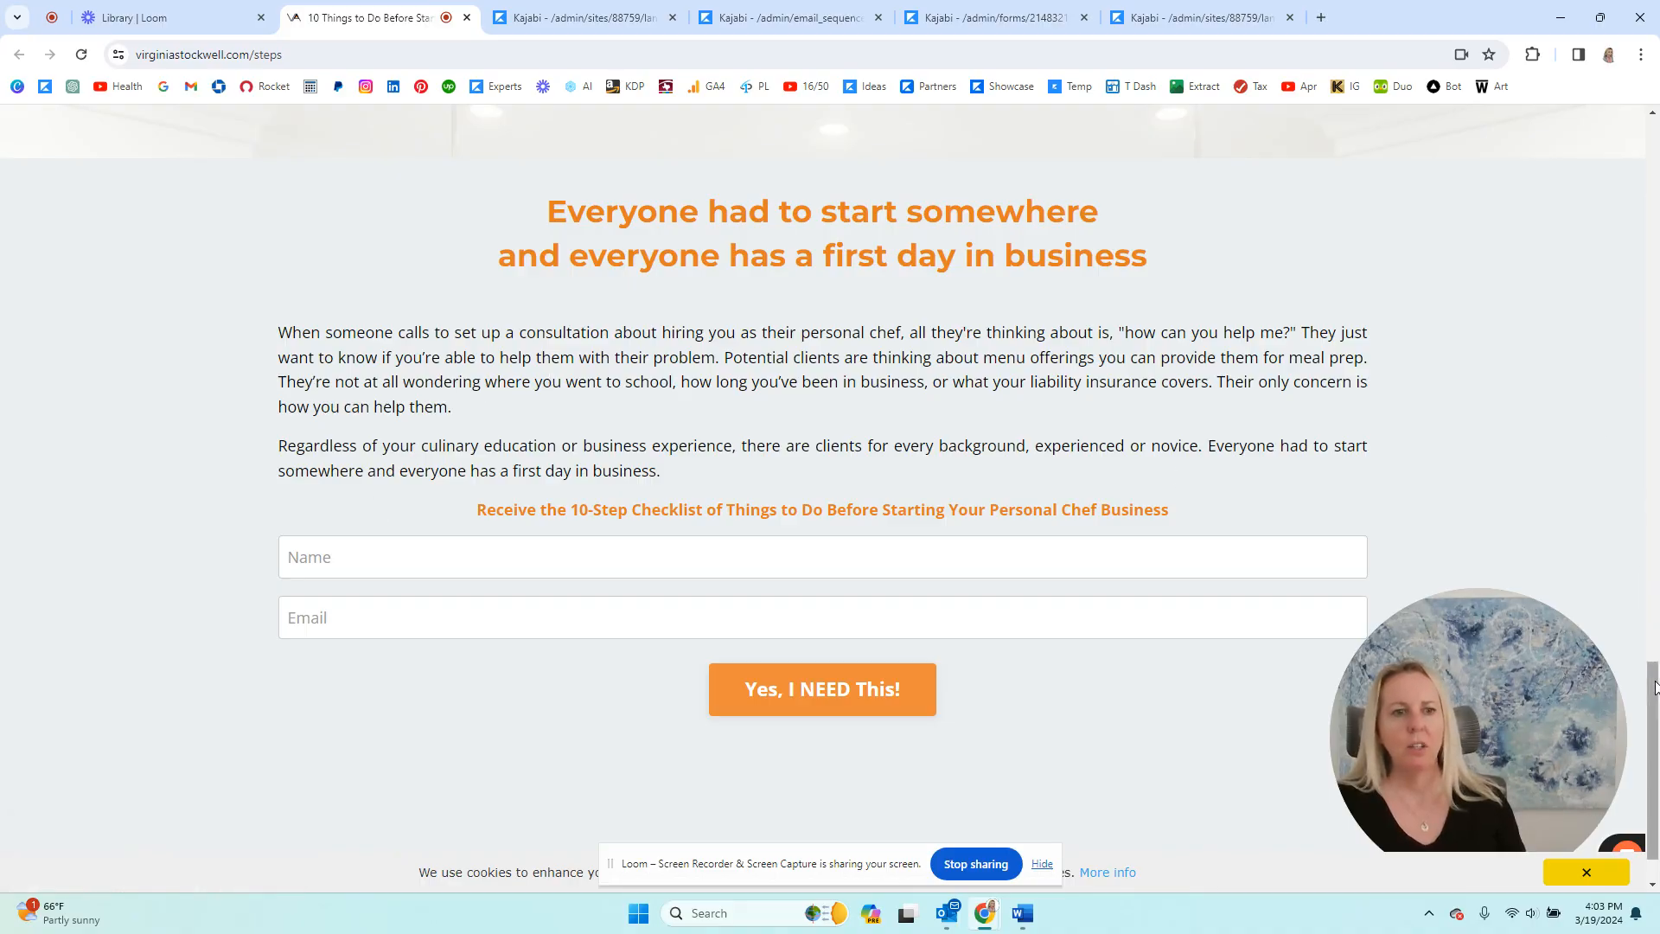
drag(1654, 761, 1654, 220)
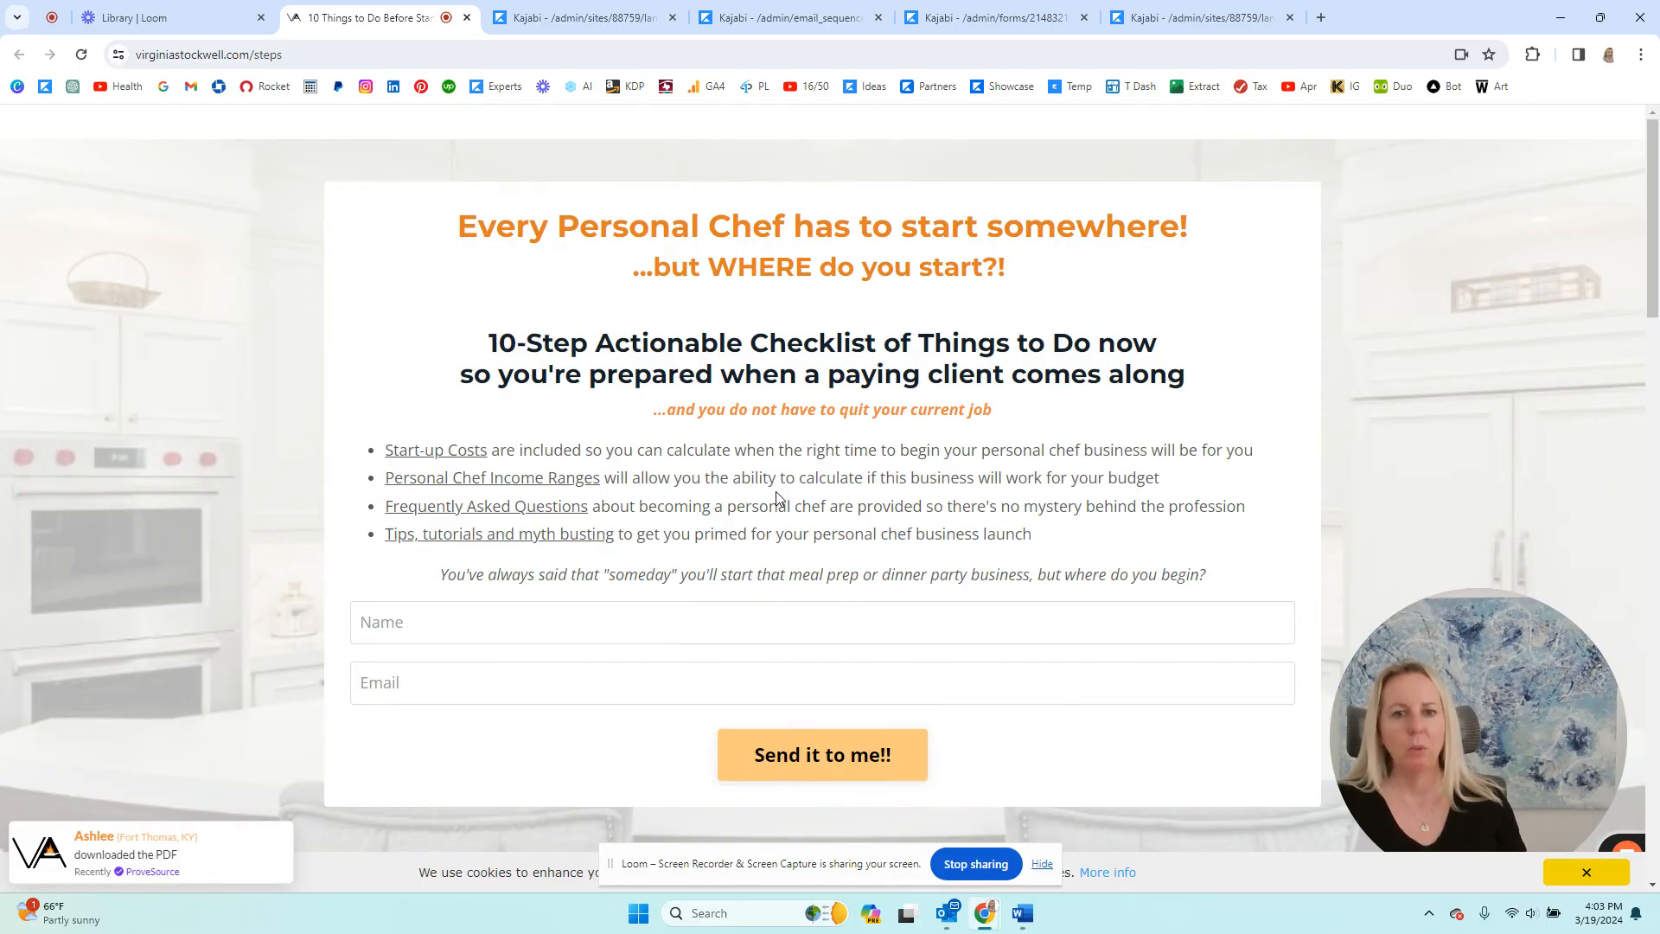
scroll(776, 498, down, 20)
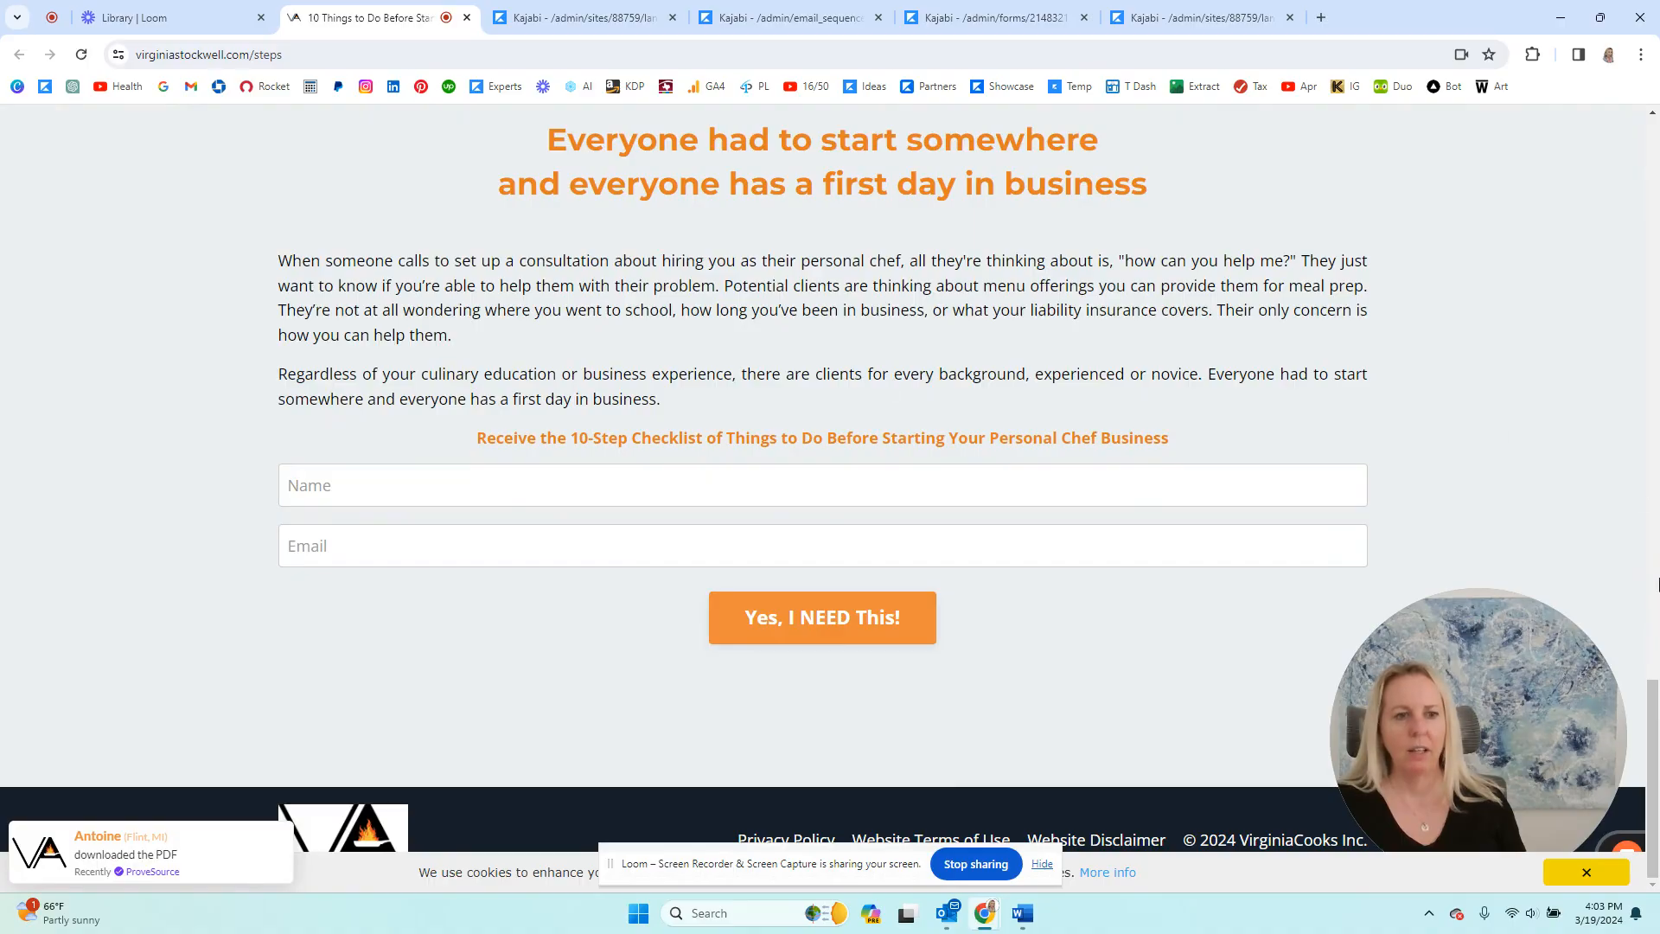
drag(1654, 723, 1656, 158)
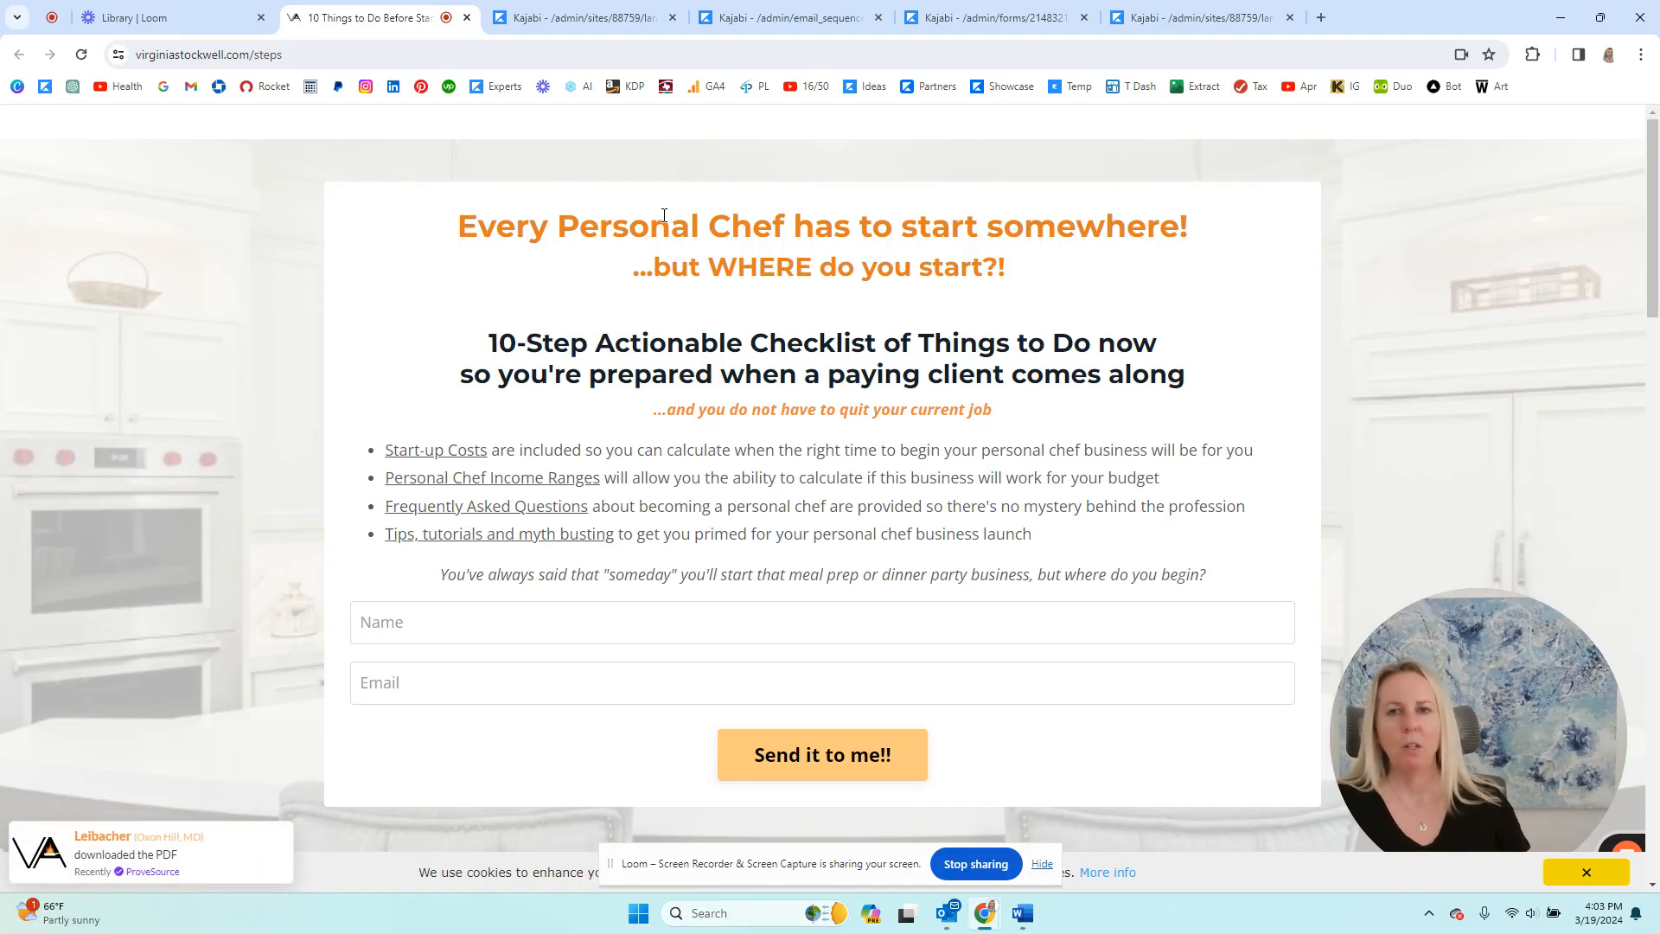
drag(415, 19, 216, 19)
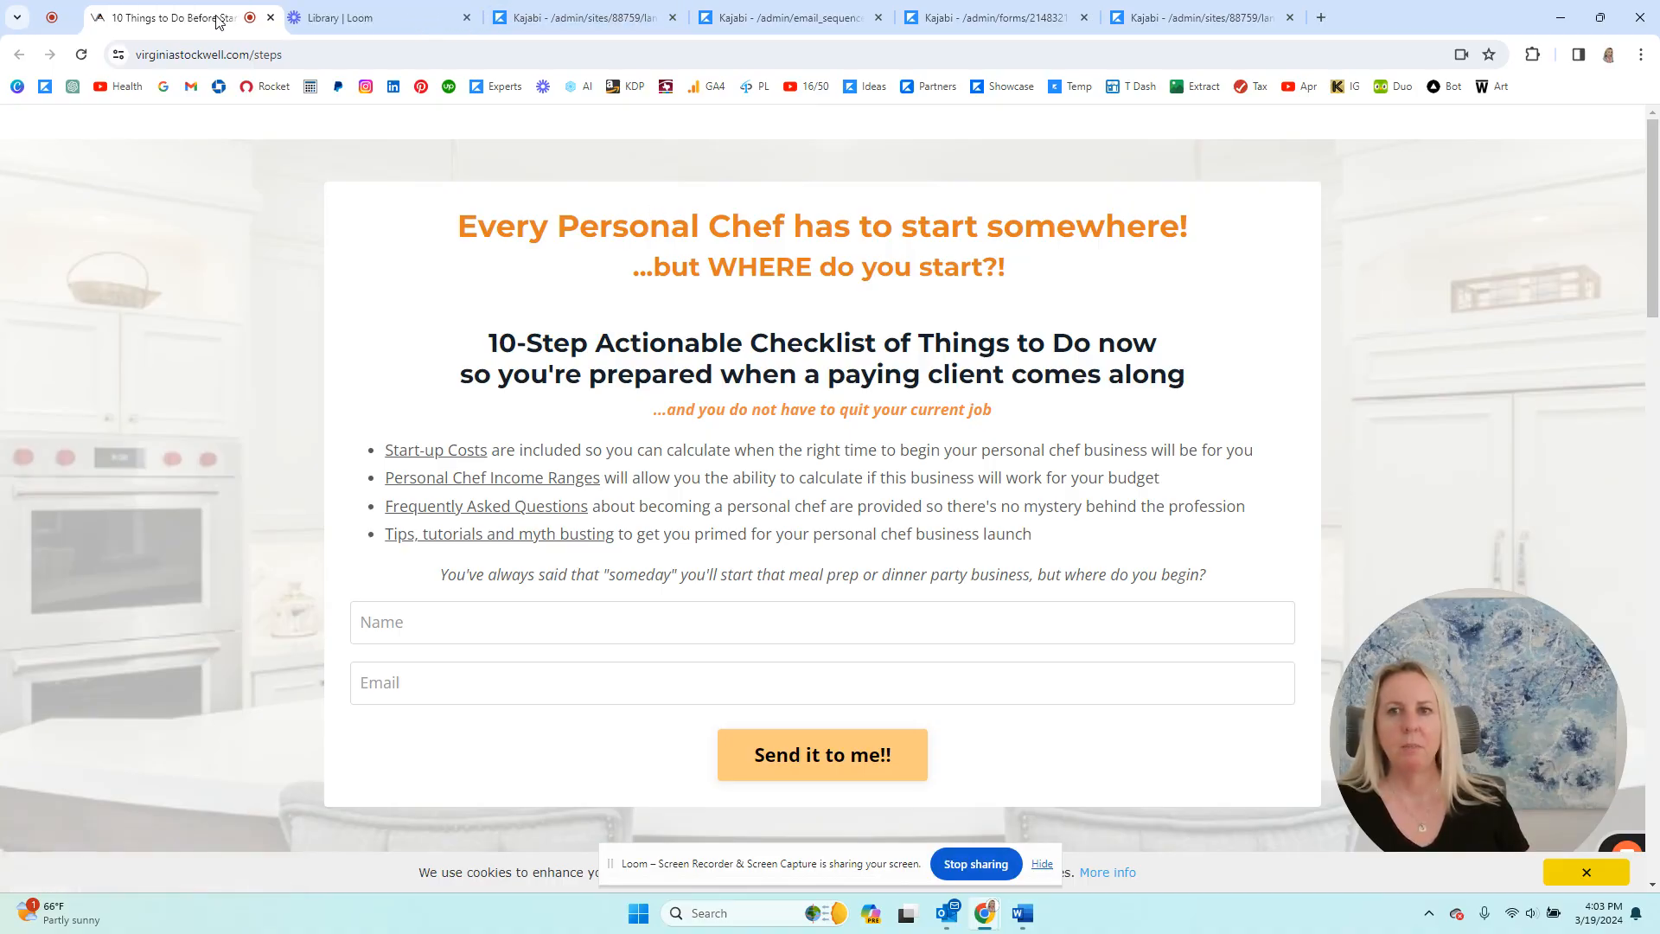
- Open the 1 - Thank You Freebie landing page for customizing from the landing pages list
click(556, 17)
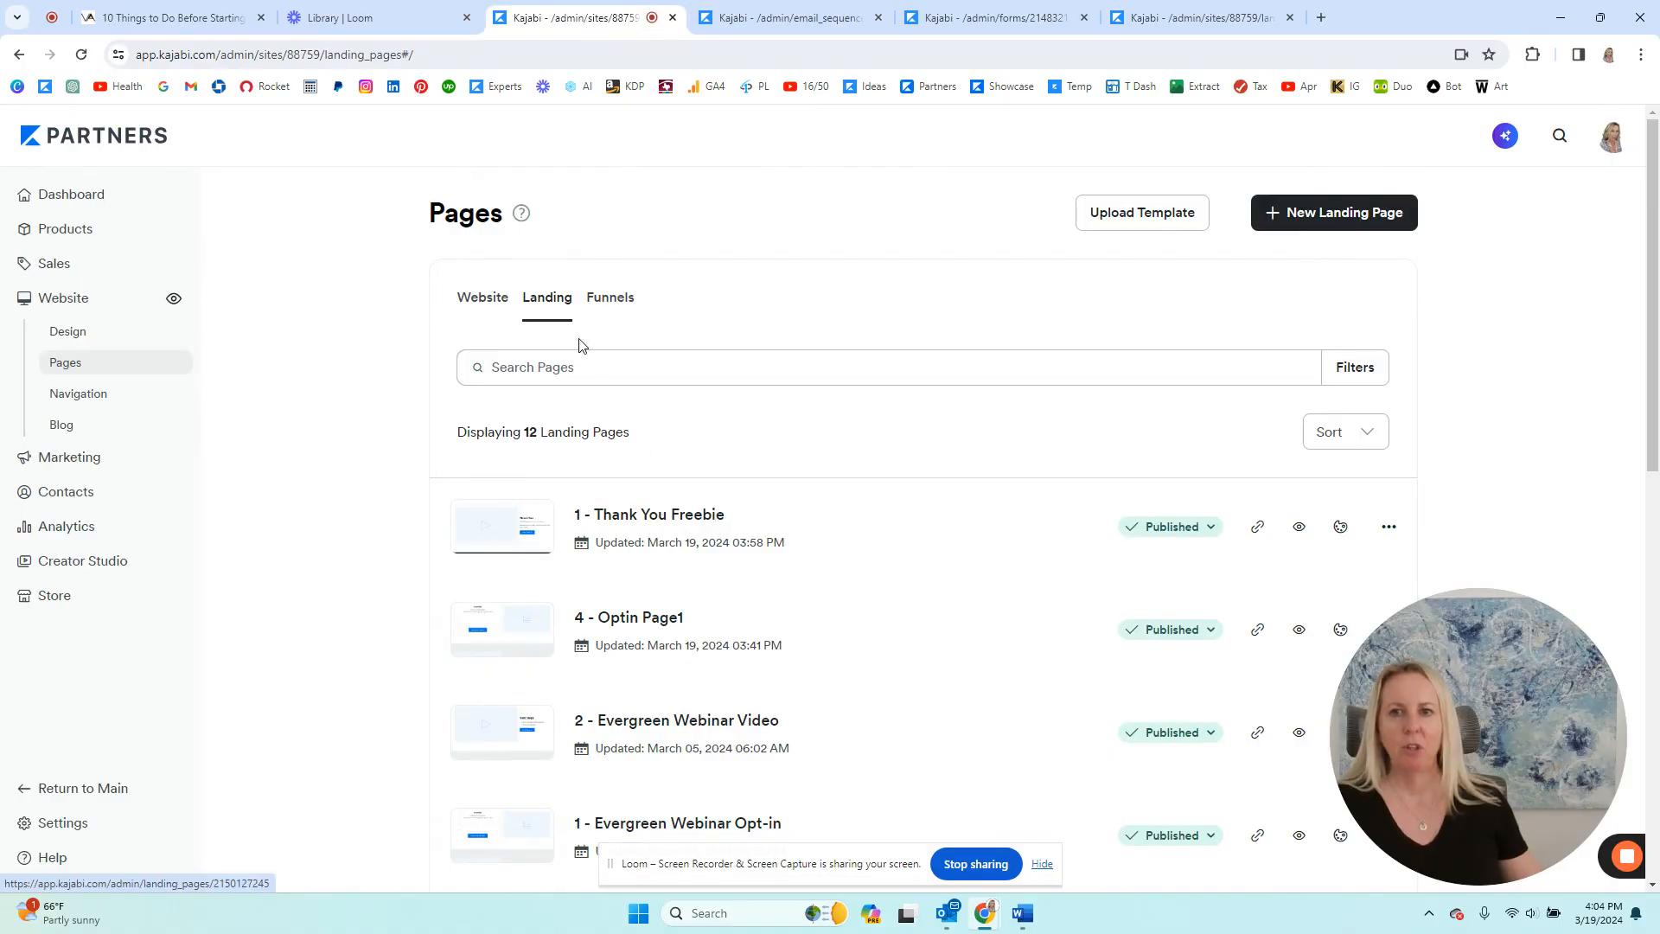
click(1176, 17)
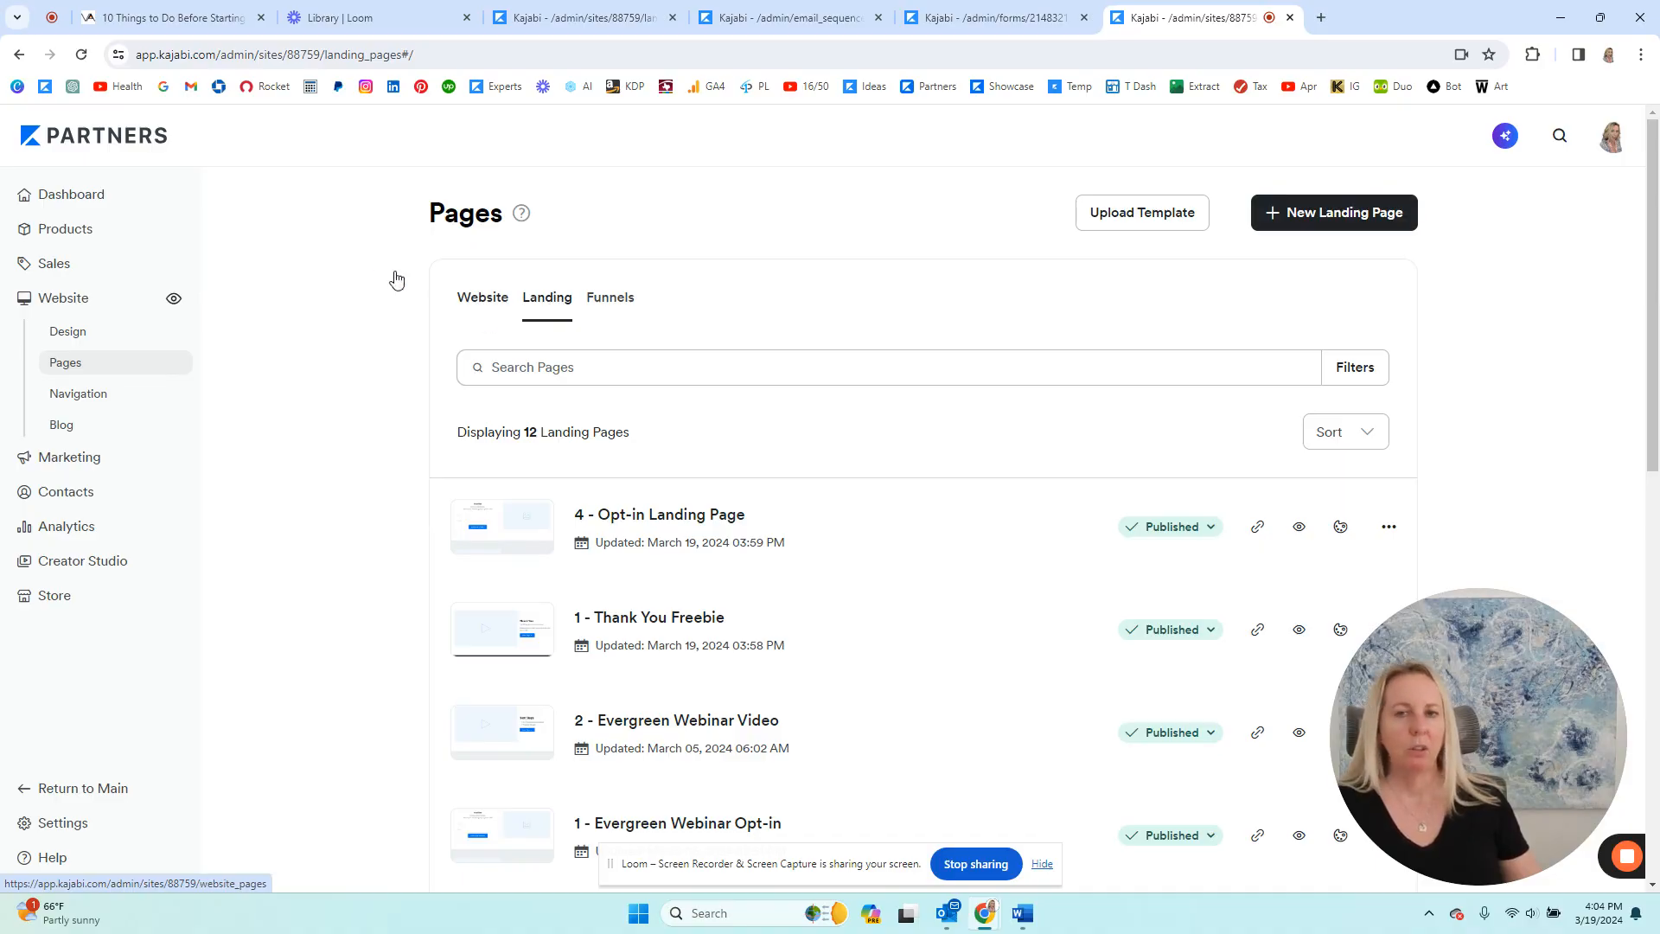
click(589, 16)
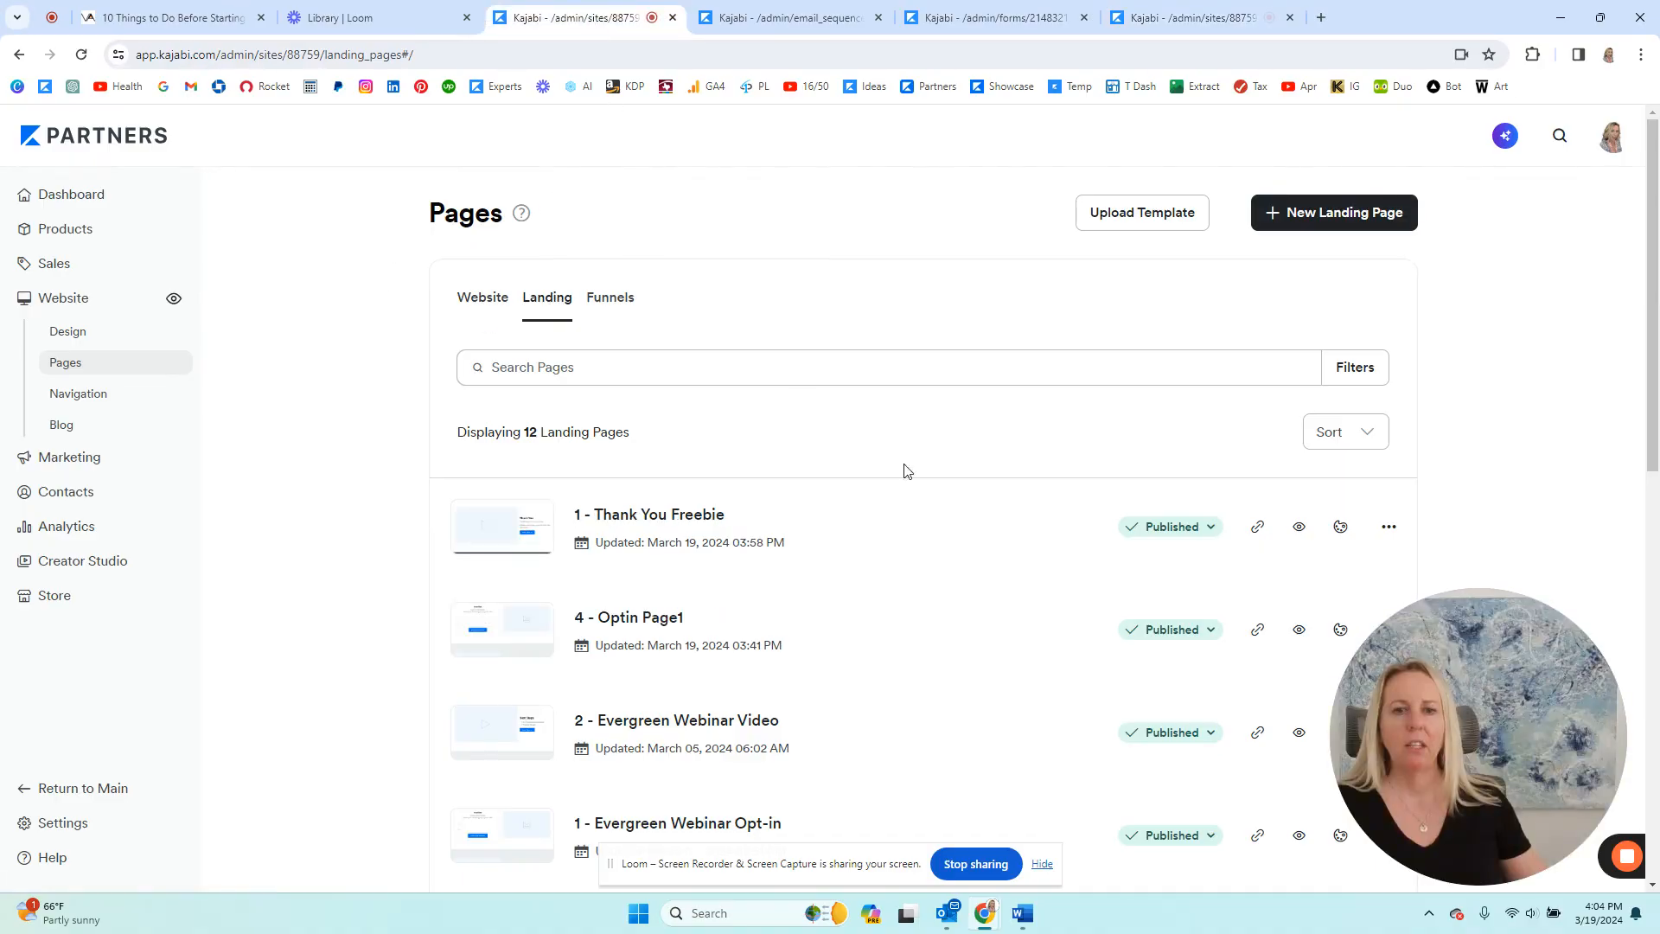
click(1341, 526)
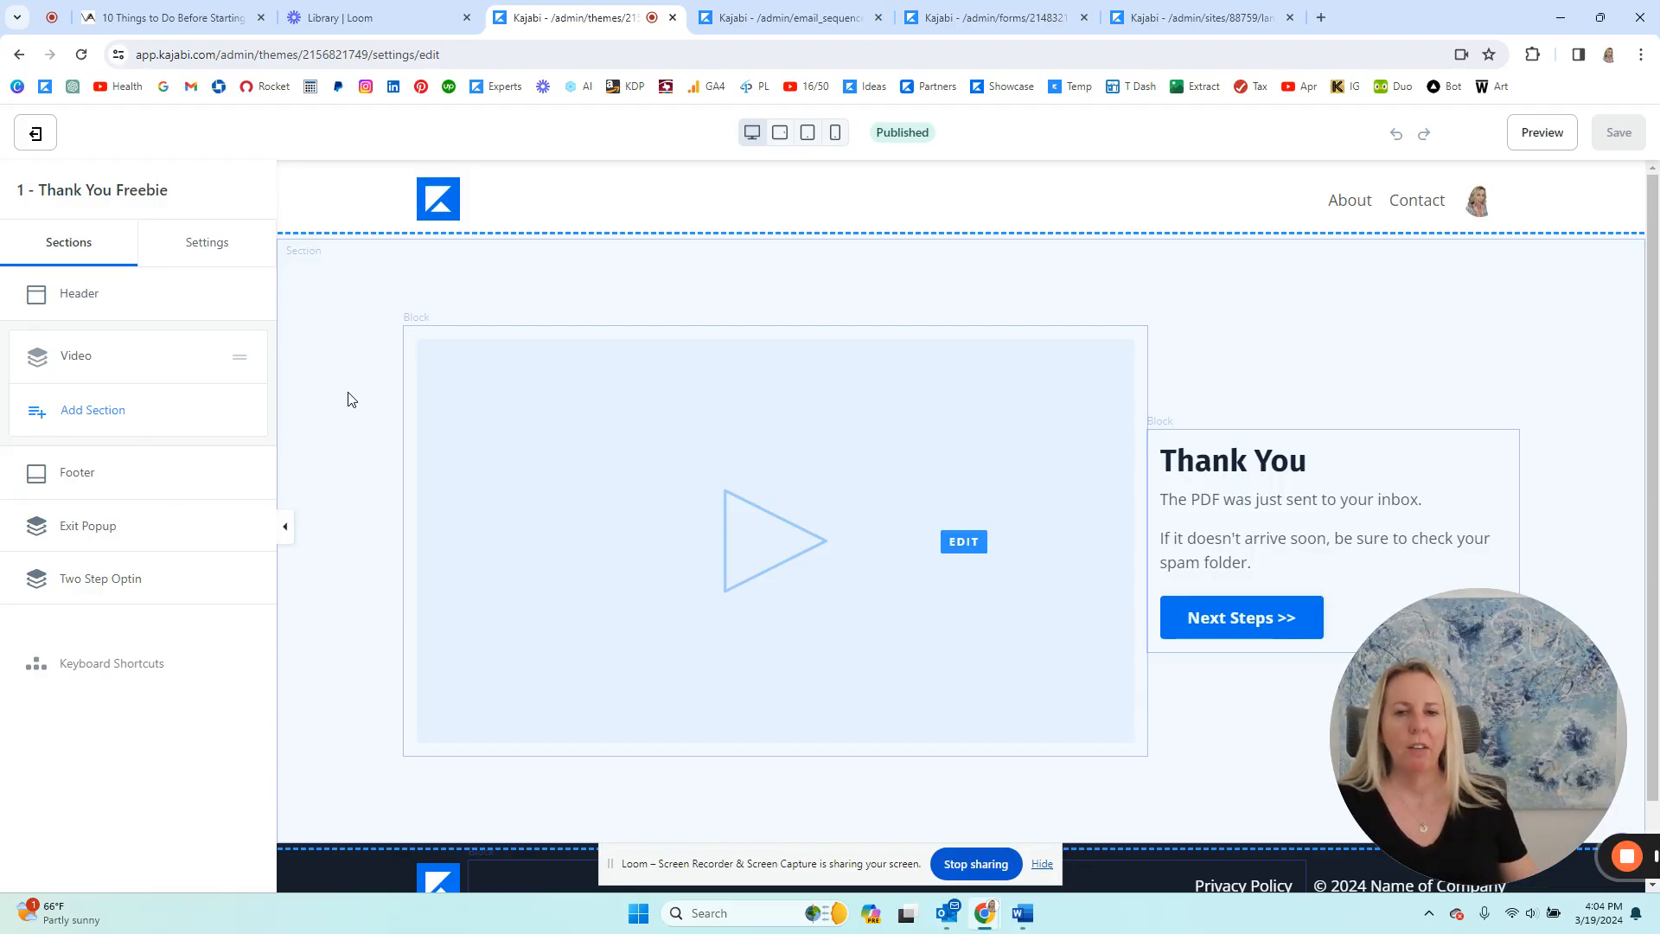
- Examine the thank-you page's layout, including its header, video block, thank-you text, Next Steps button and footer
scroll(402, 645, down, 1)
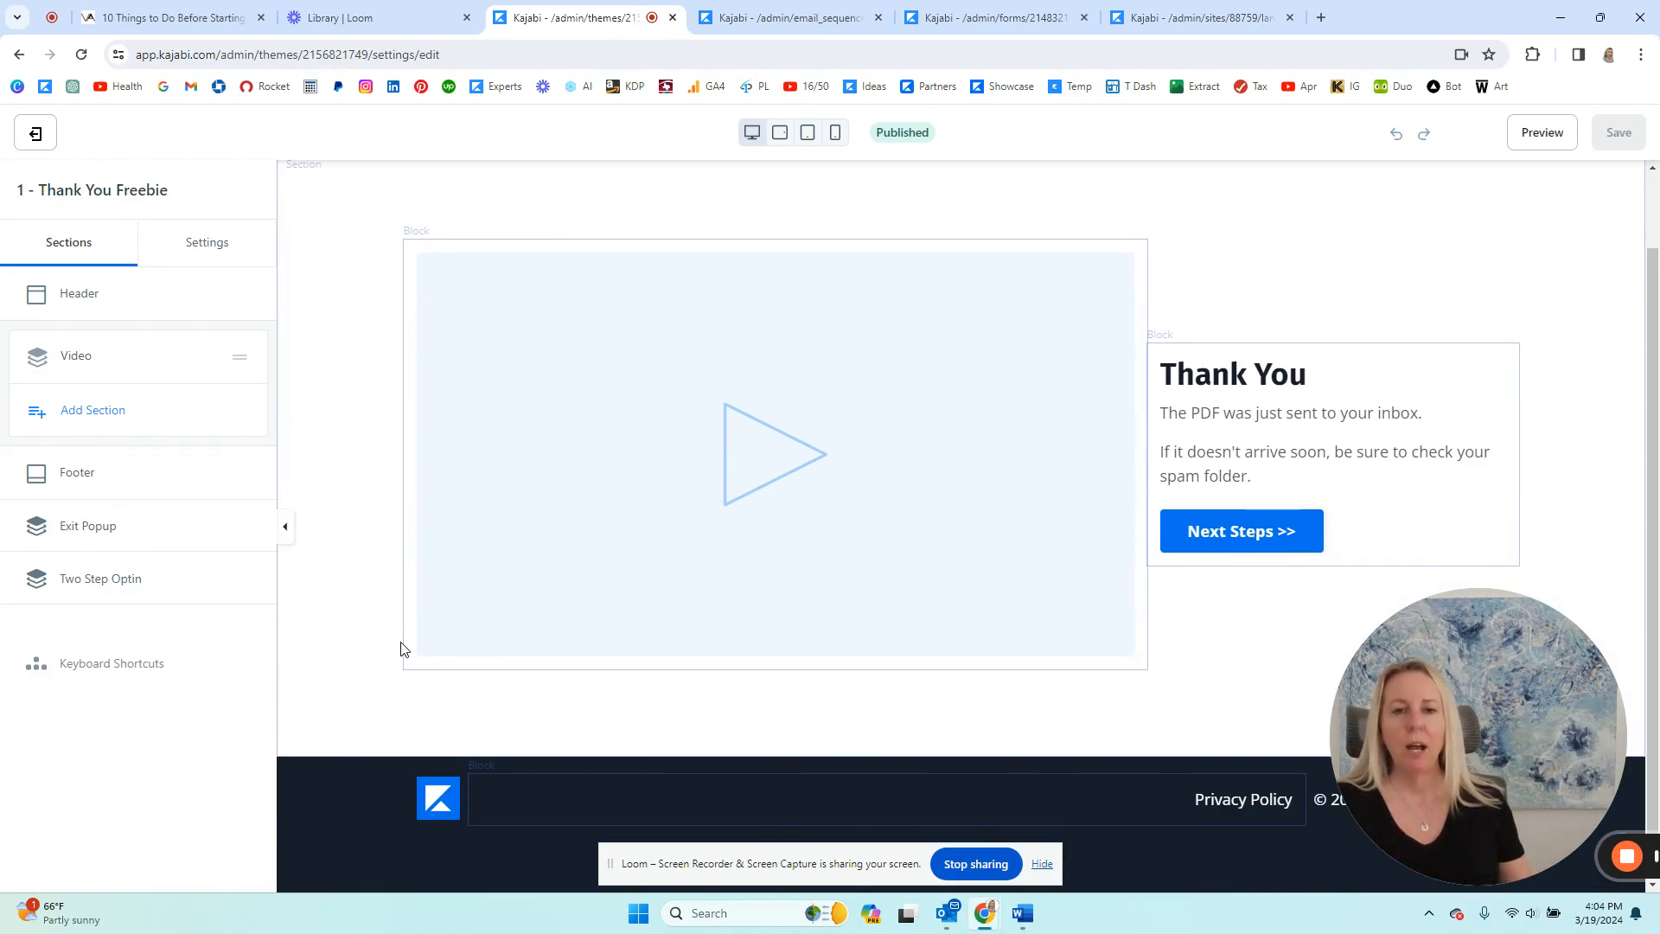
scroll(402, 648, up, 1)
mouse_move(821, 503)
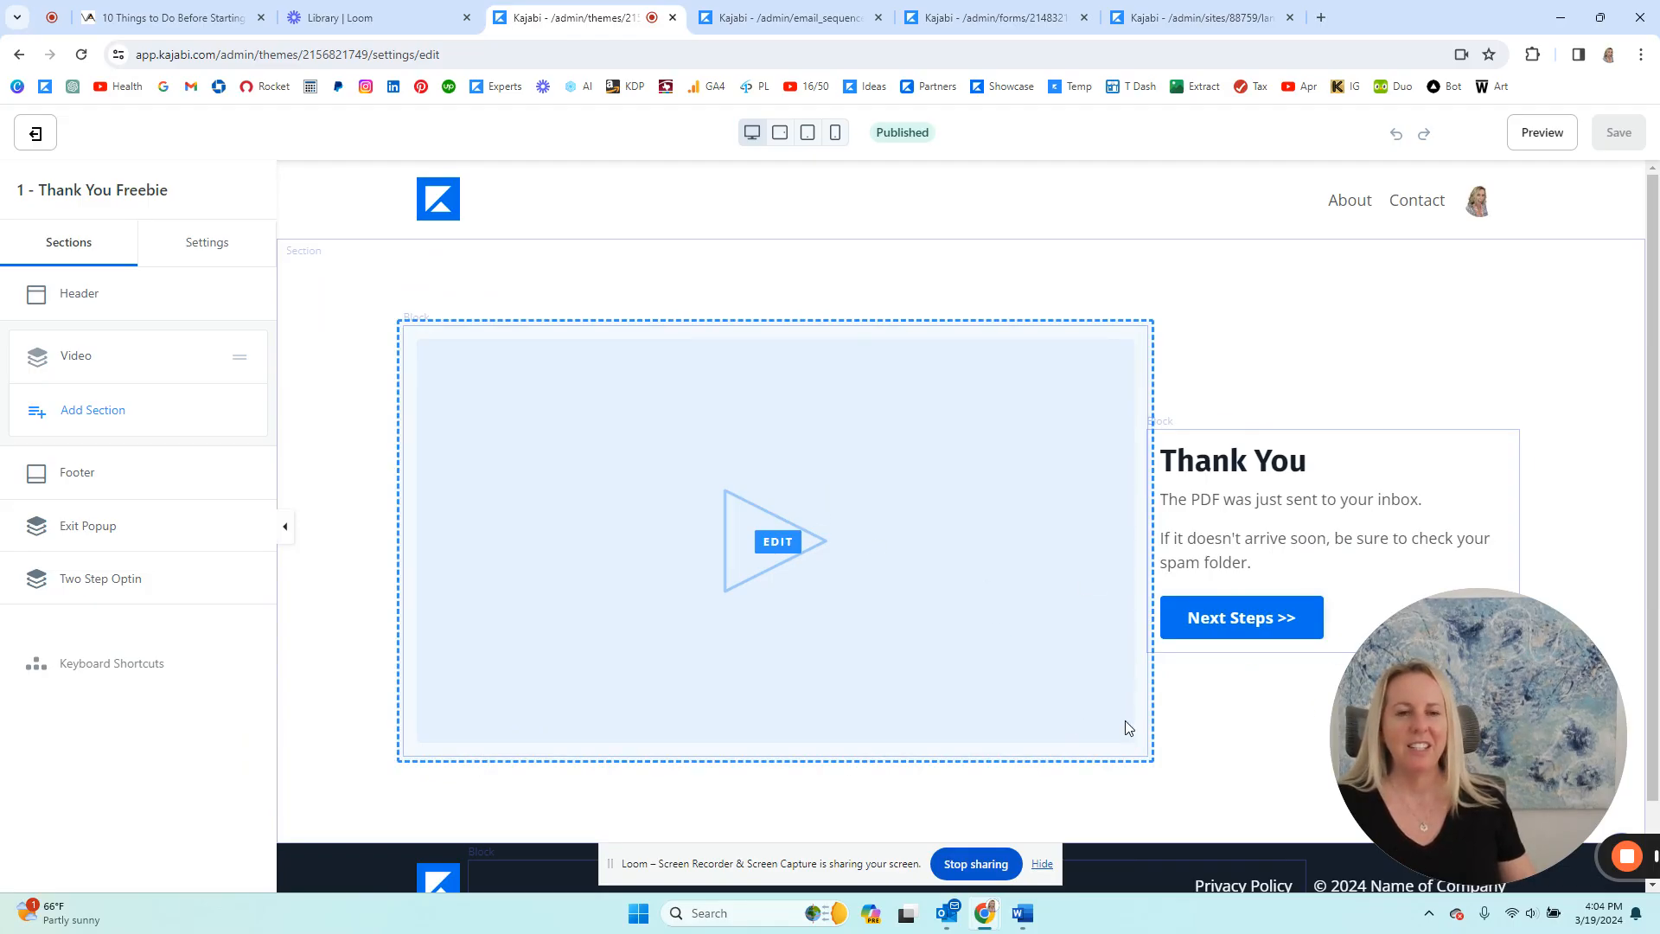
mouse_move(441, 385)
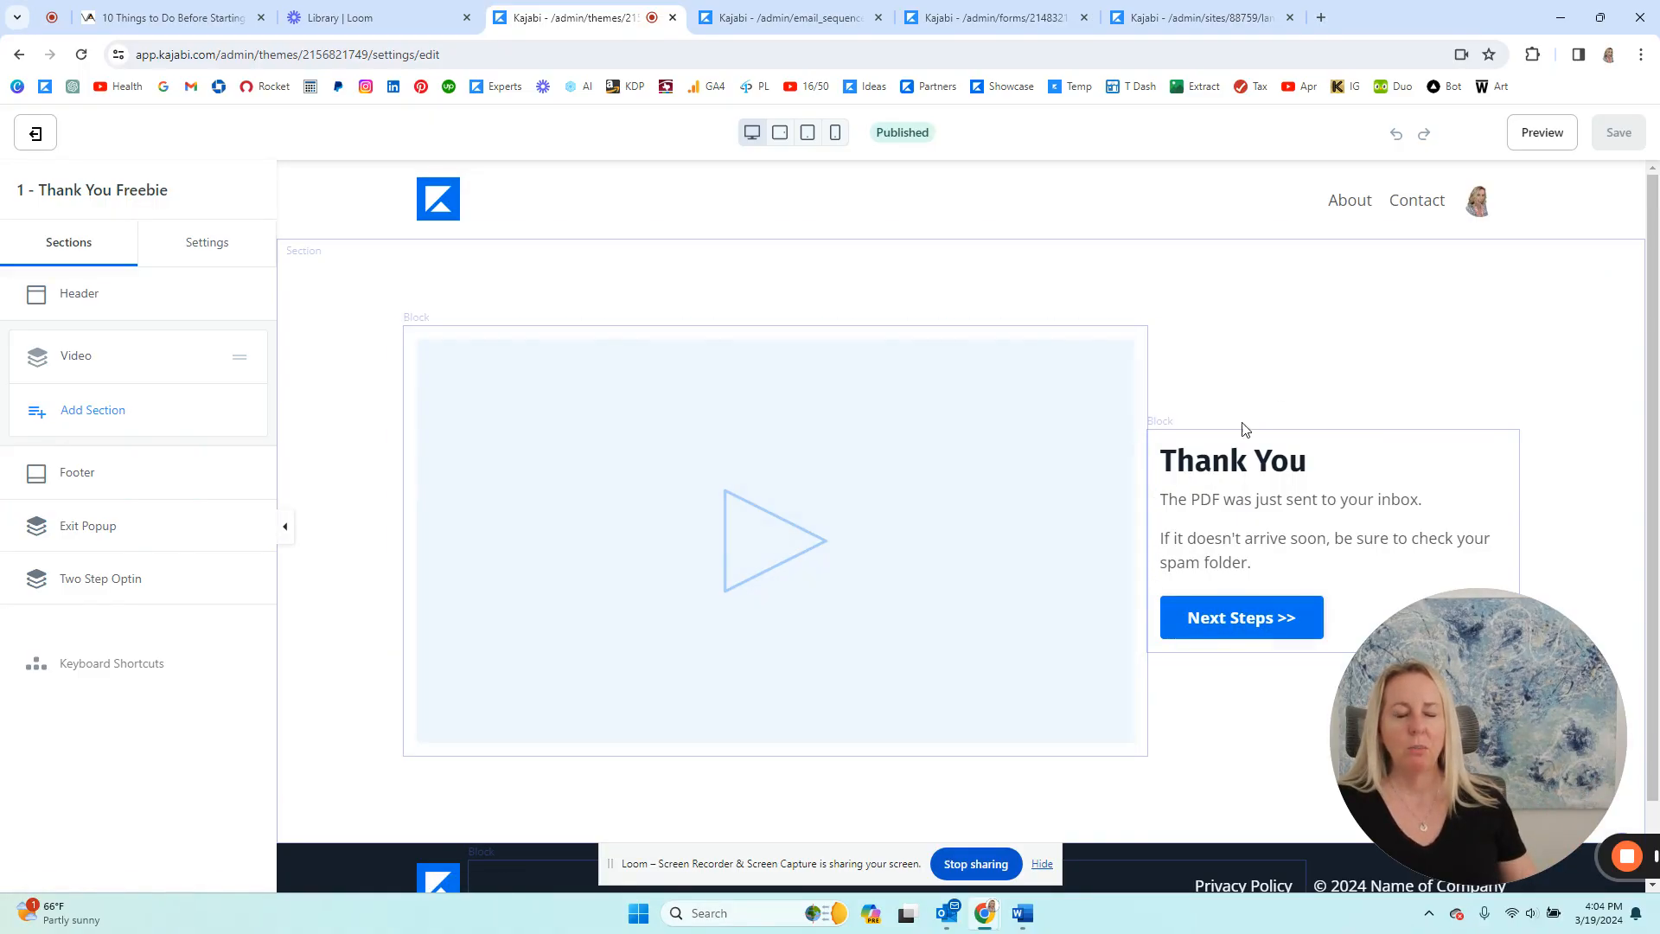
scroll(1289, 373, down, 1)
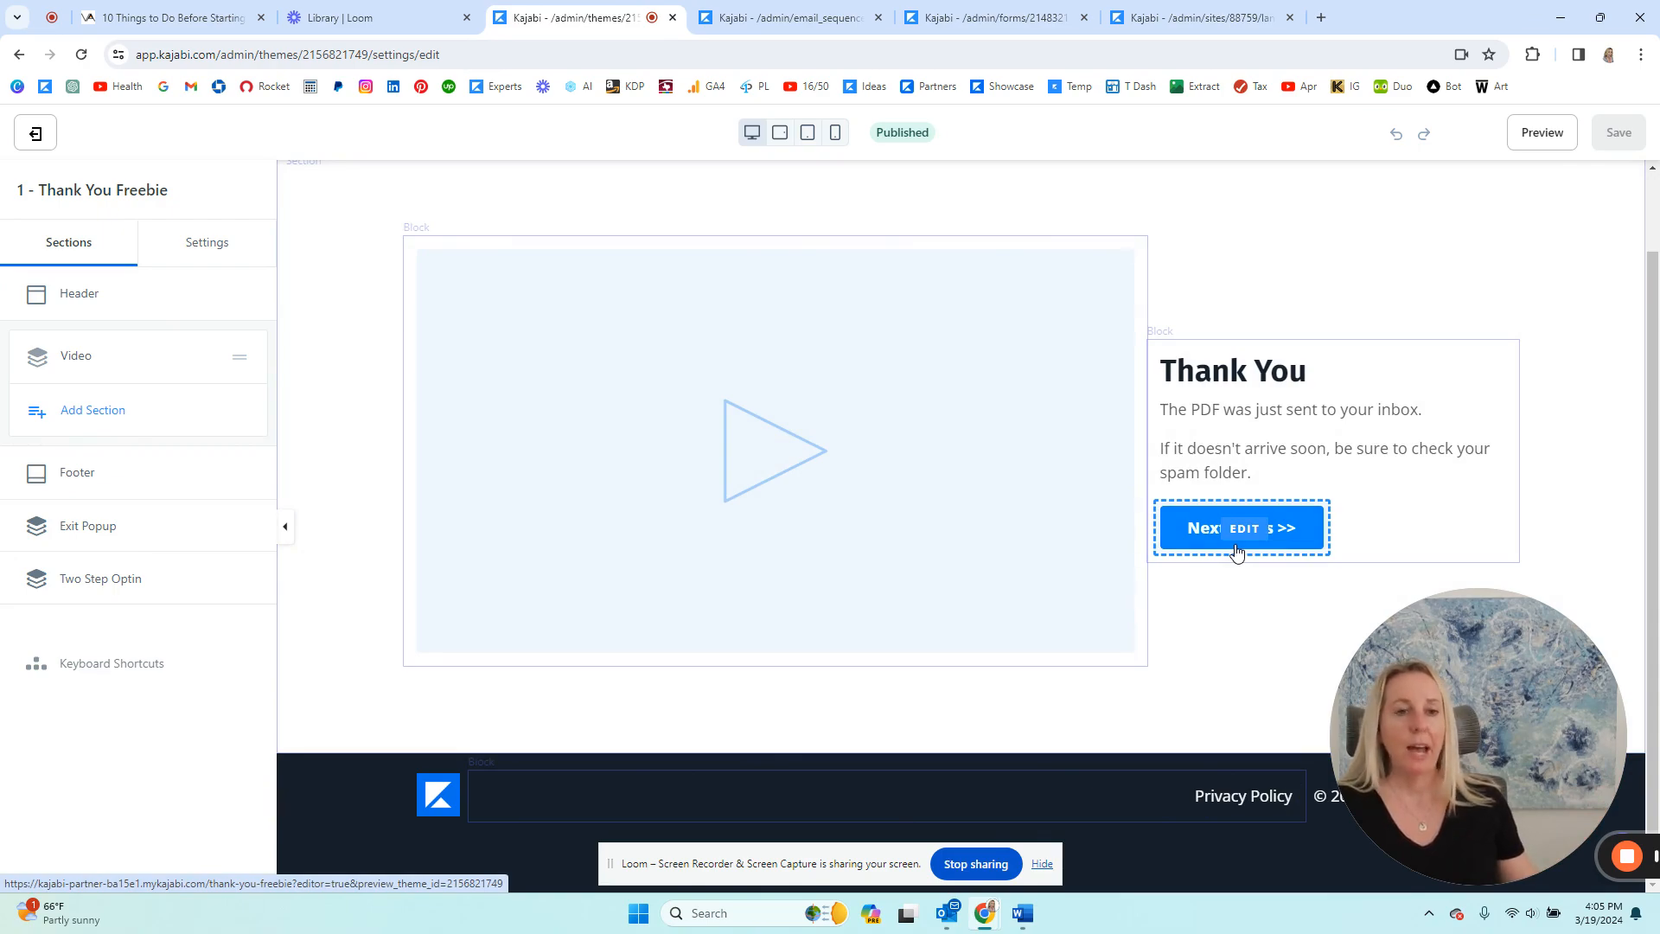
scroll(1236, 633, up, 1)
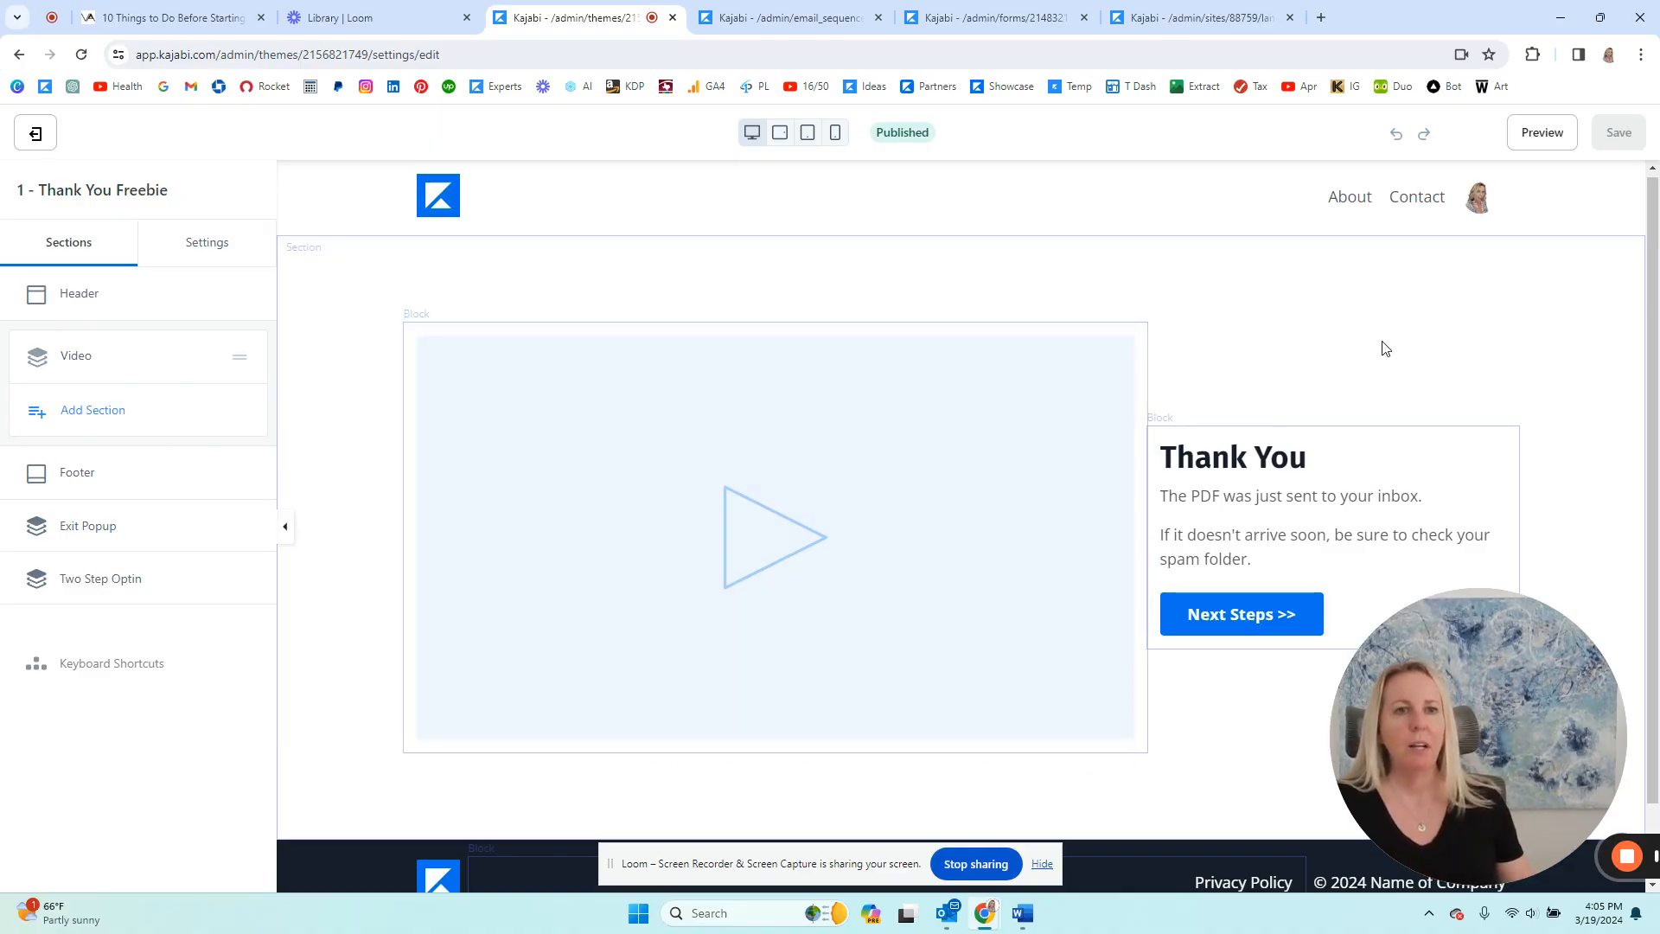
scroll(1385, 348, down, 2)
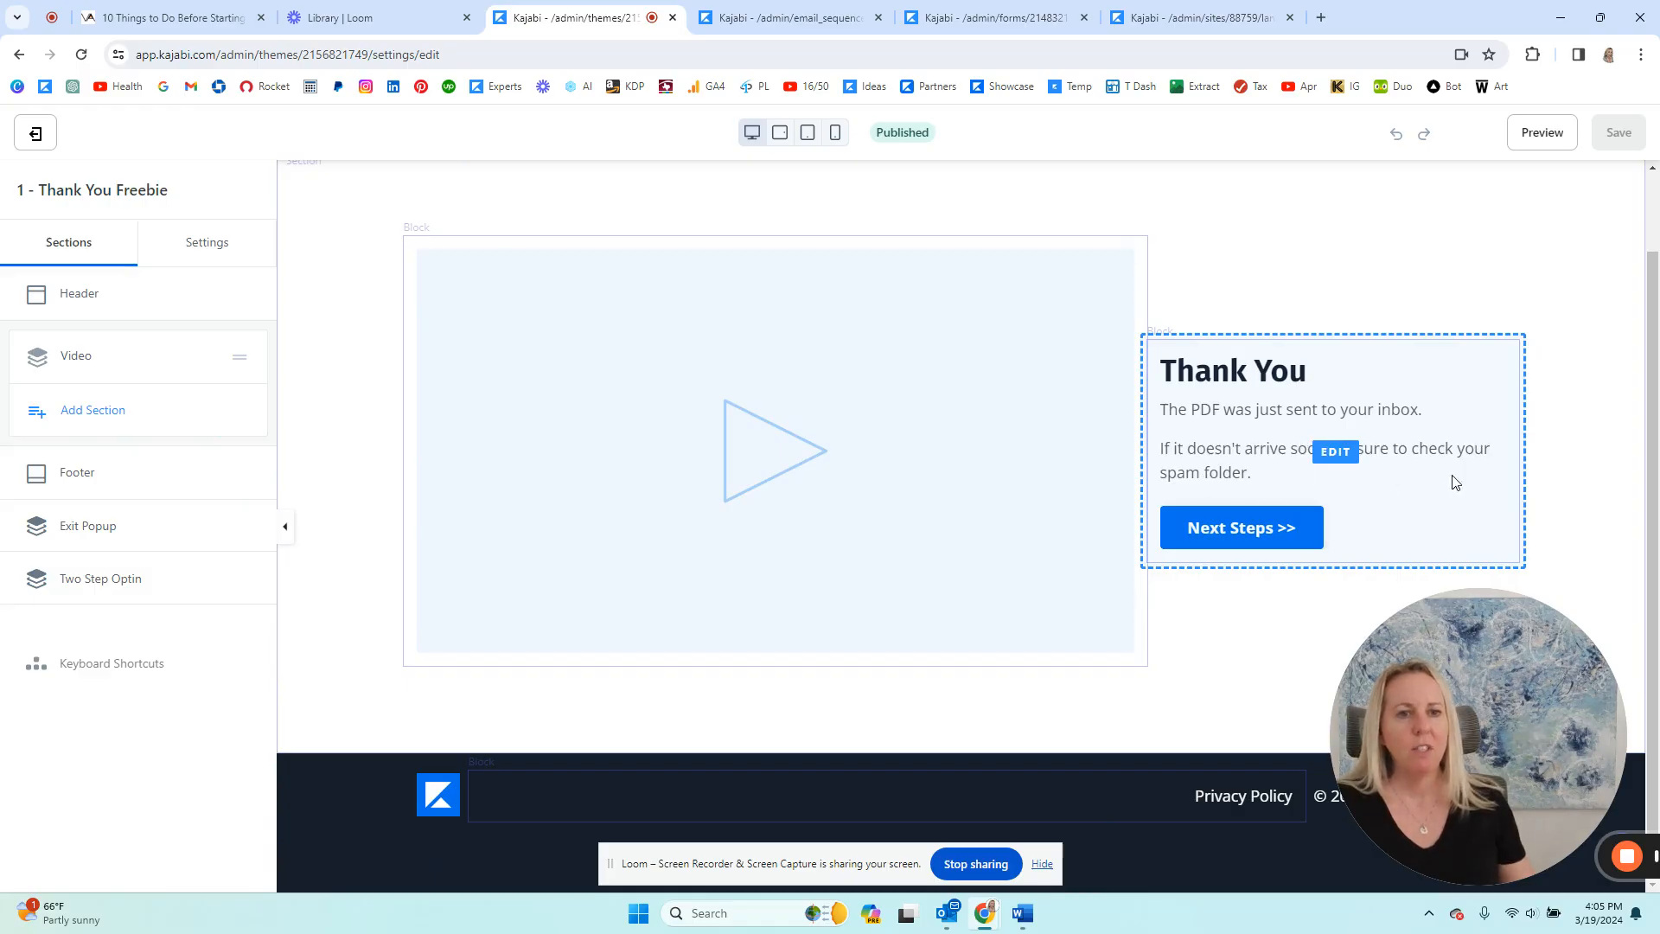
scroll(1553, 582, up, 2)
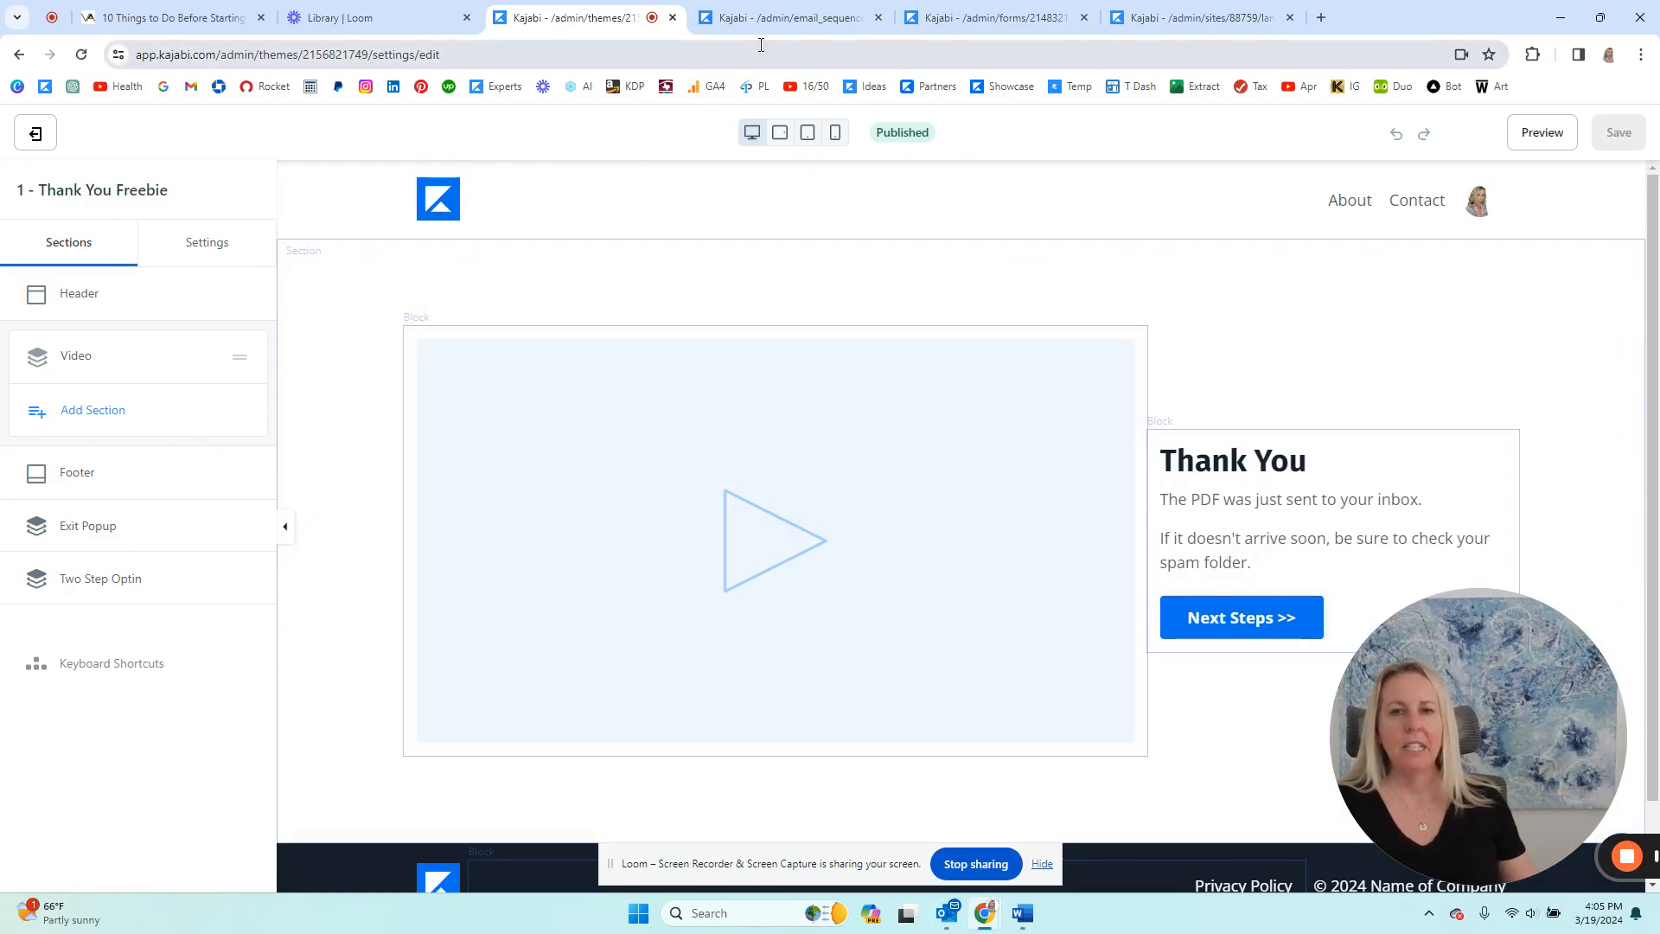
- Find the opt-in email sequence among the sequence campaigns and open its opt-in email for editing
click(776, 19)
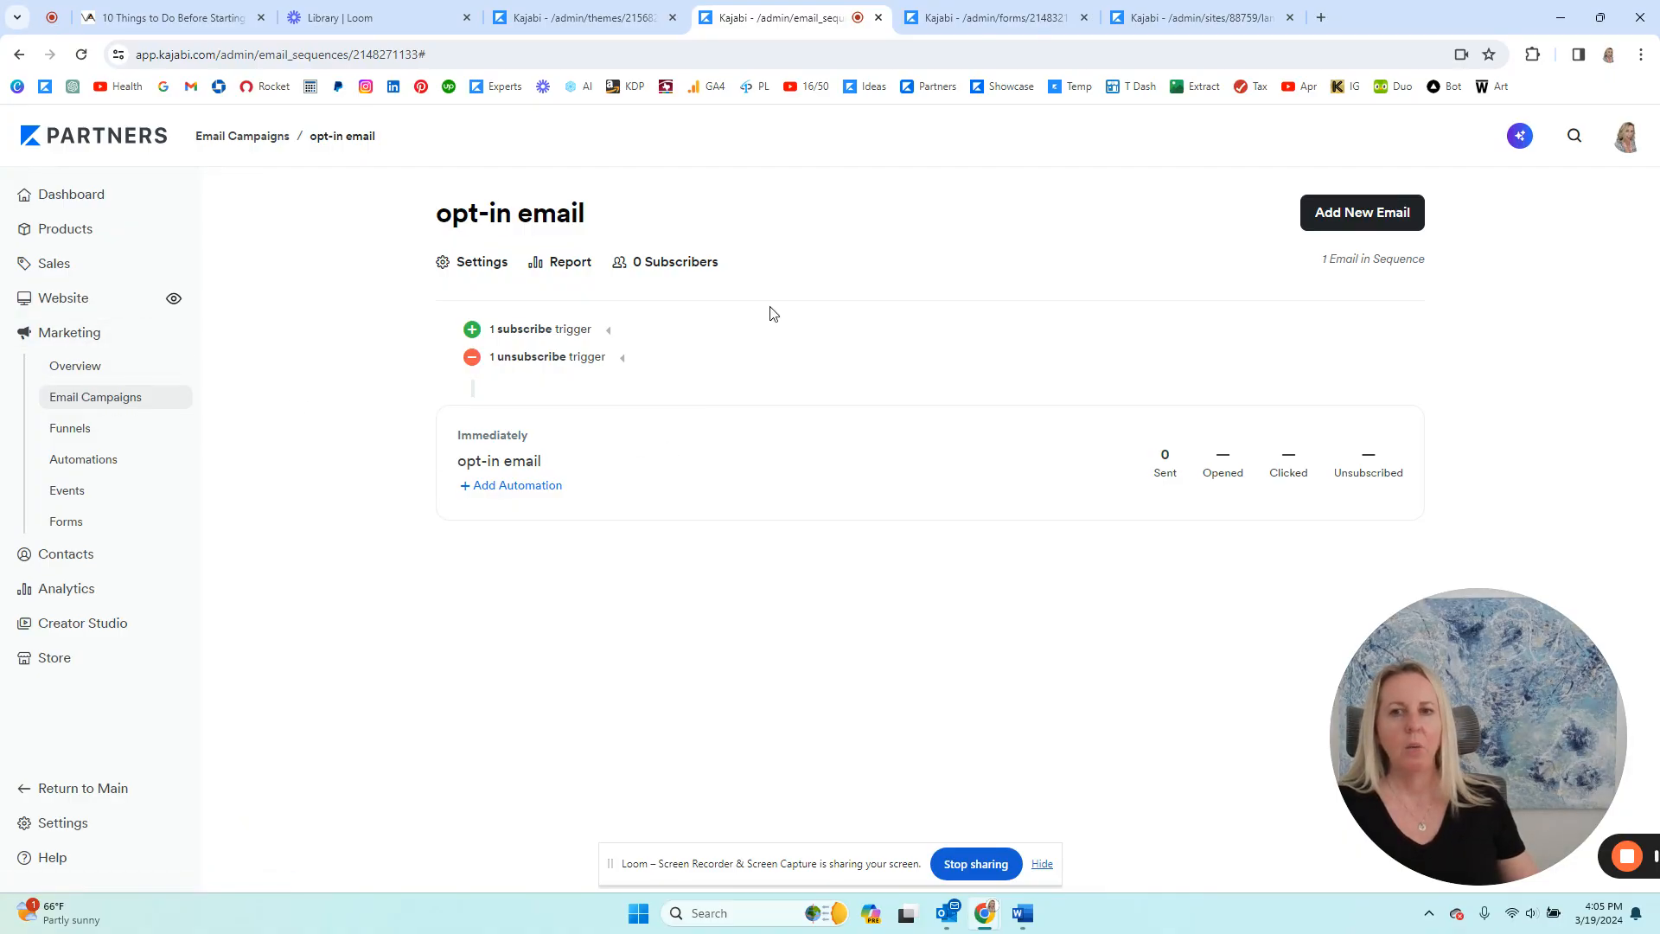
click(130, 396)
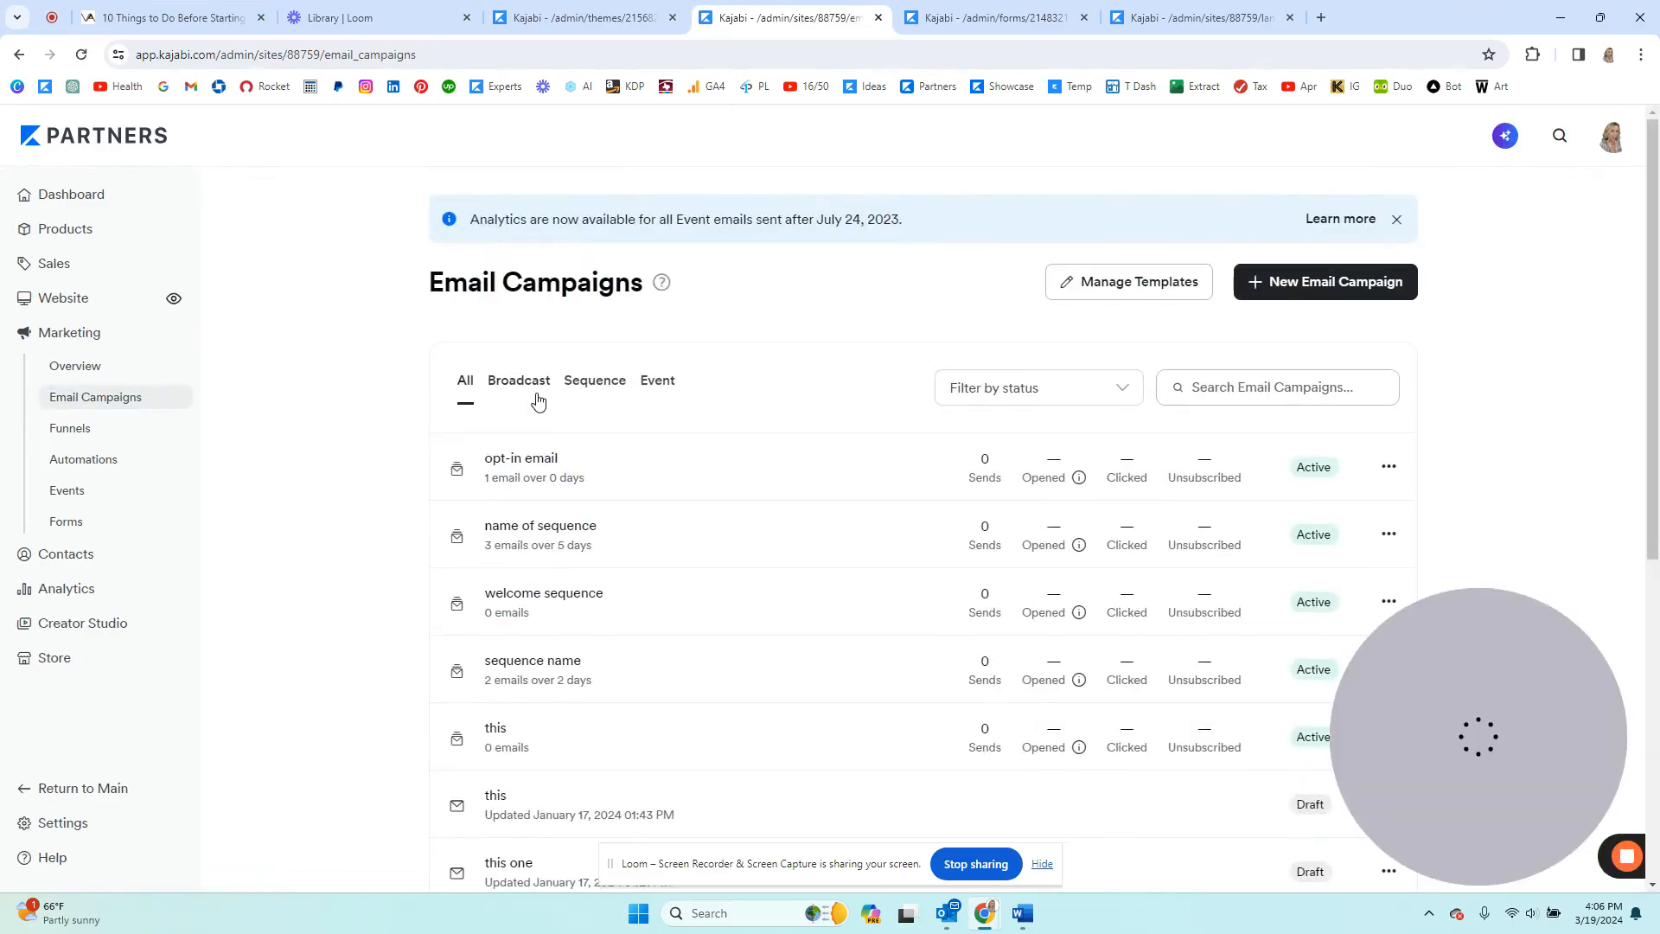
click(582, 388)
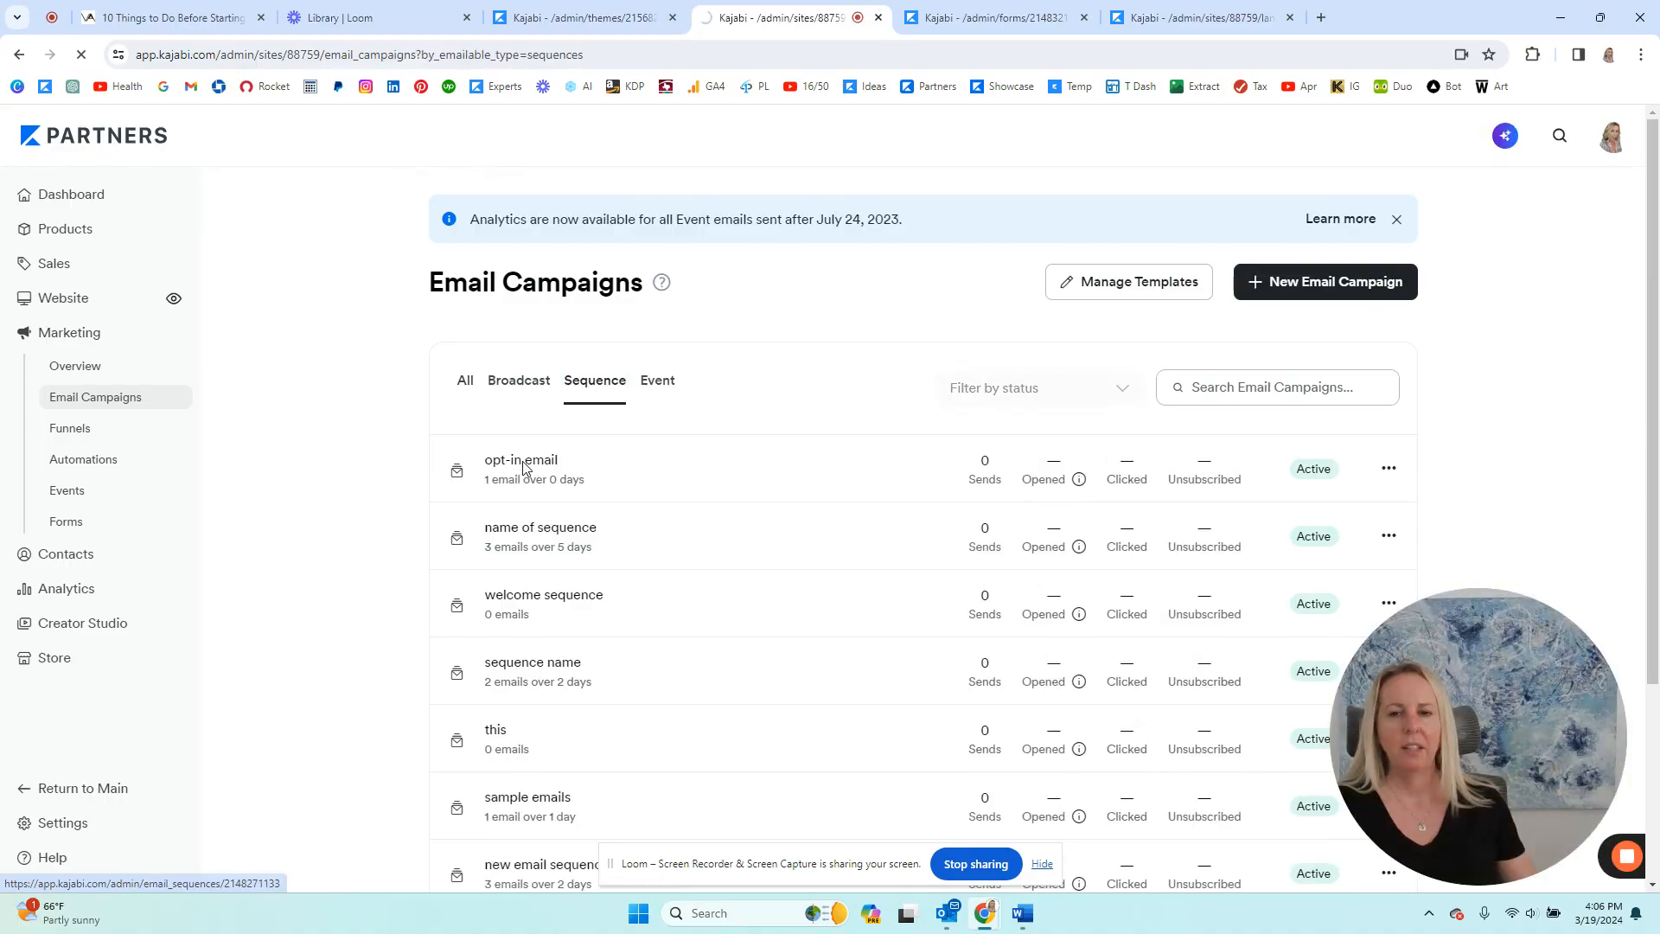
click(523, 468)
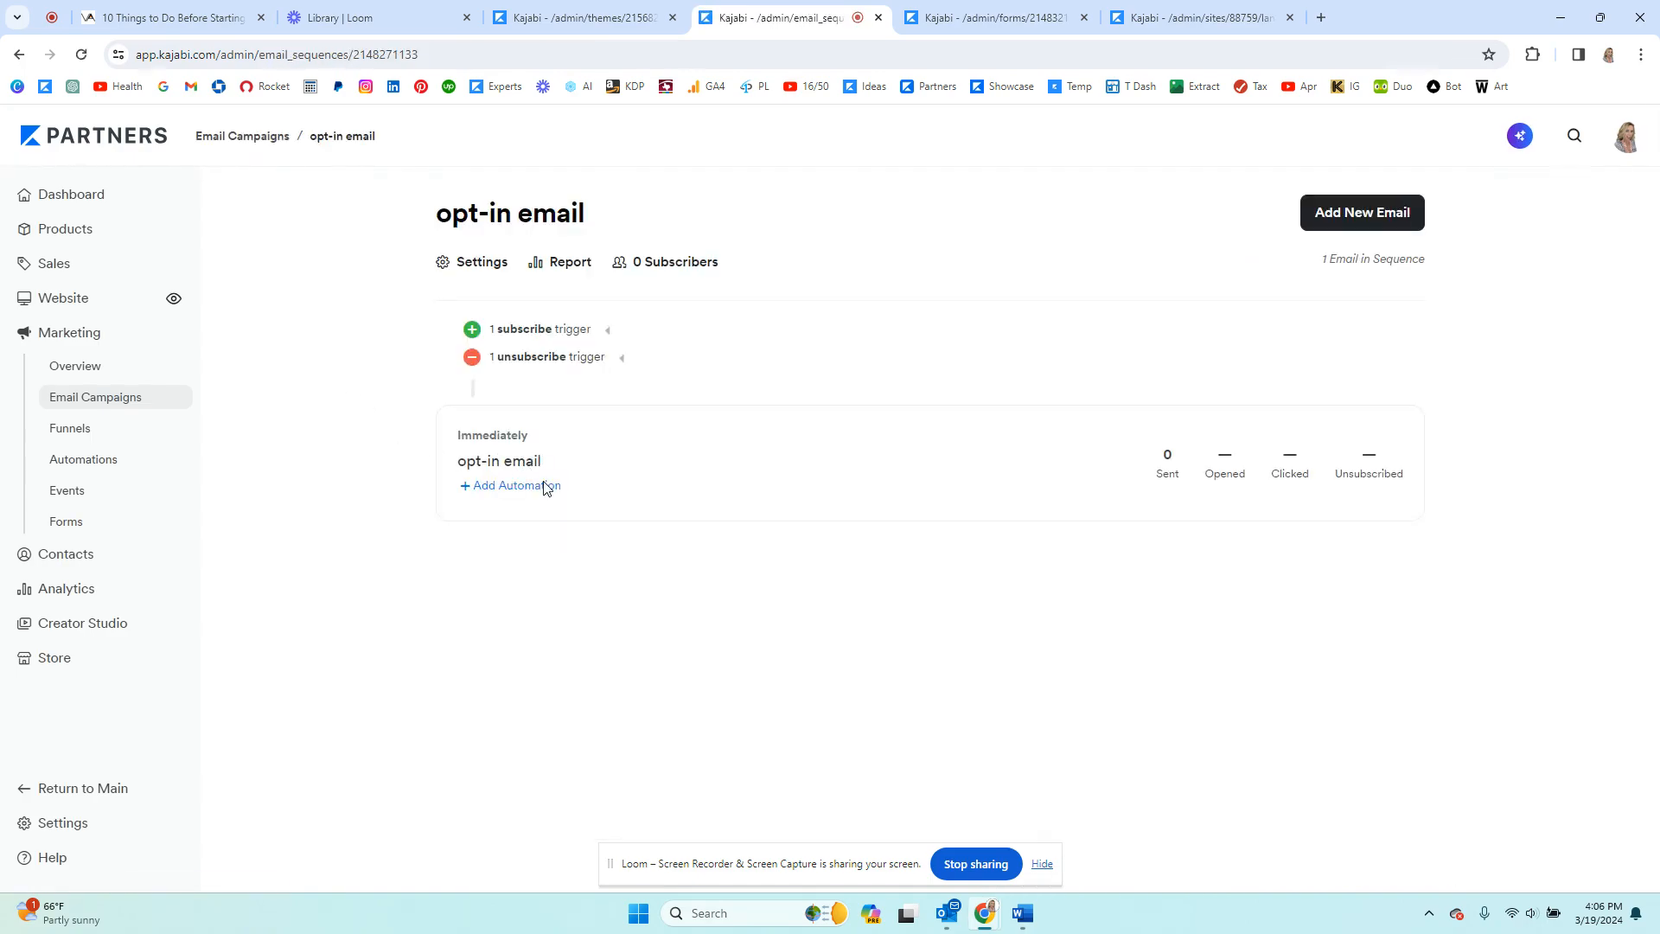
click(499, 463)
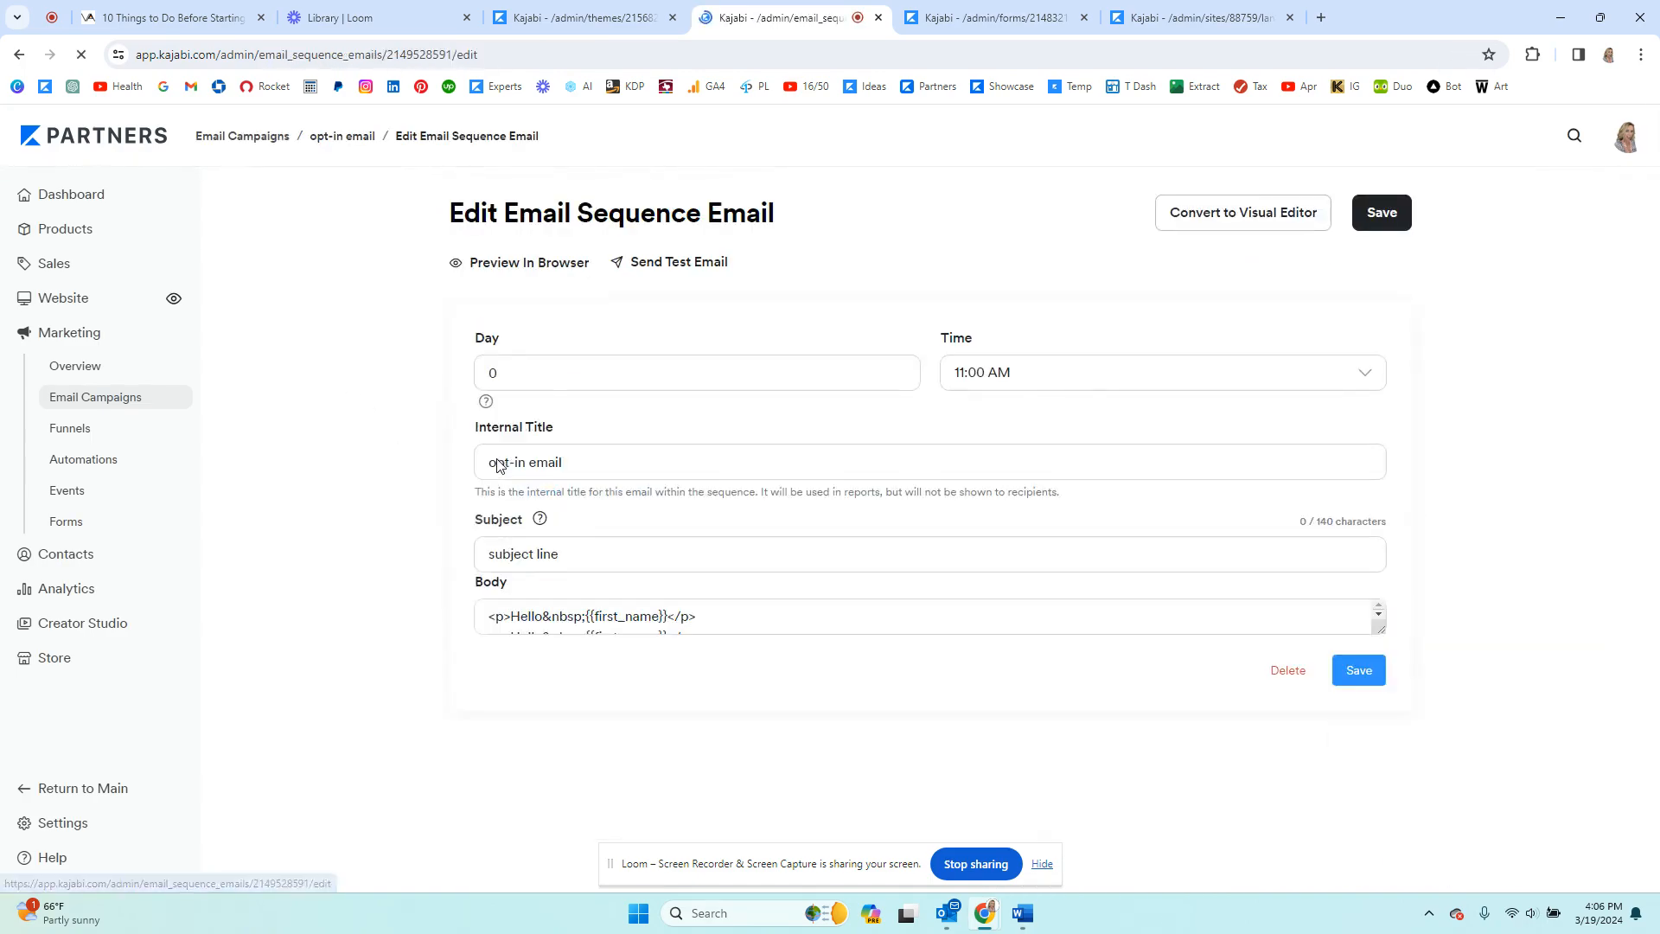
- Review the email's day, title and subject settings, and delete the duplicate "Hello {{first_name}}" line from the body
scroll(333, 430, down, 3)
scroll(430, 409, up, 2)
scroll(430, 409, up, 2)
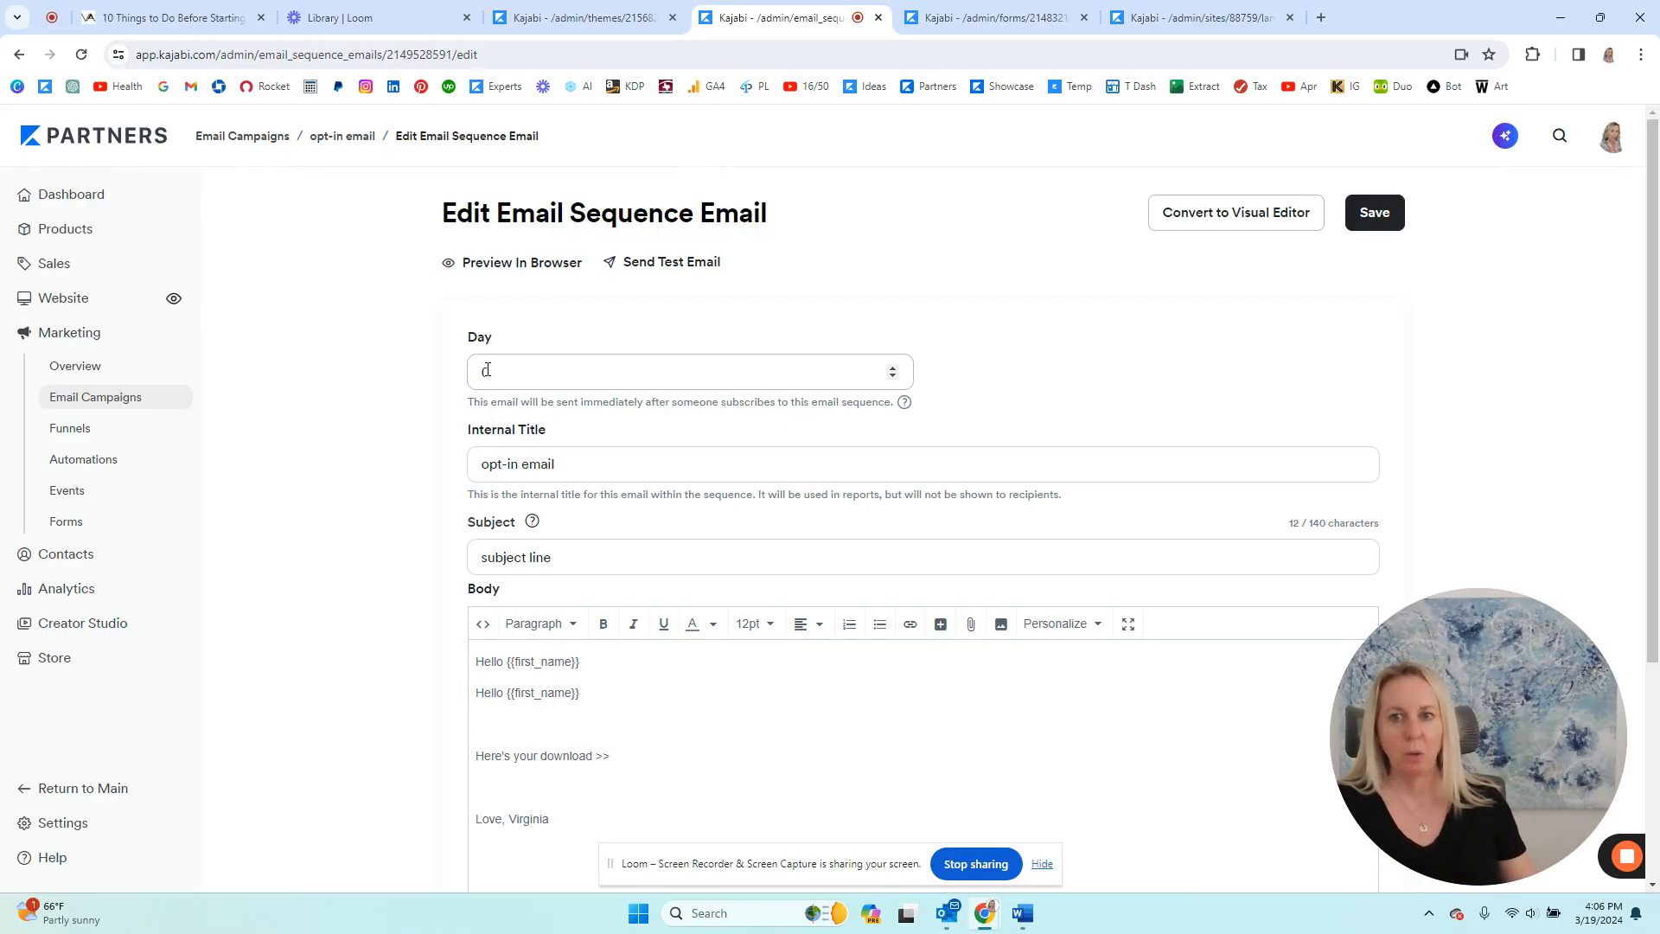
scroll(353, 377, down, 1)
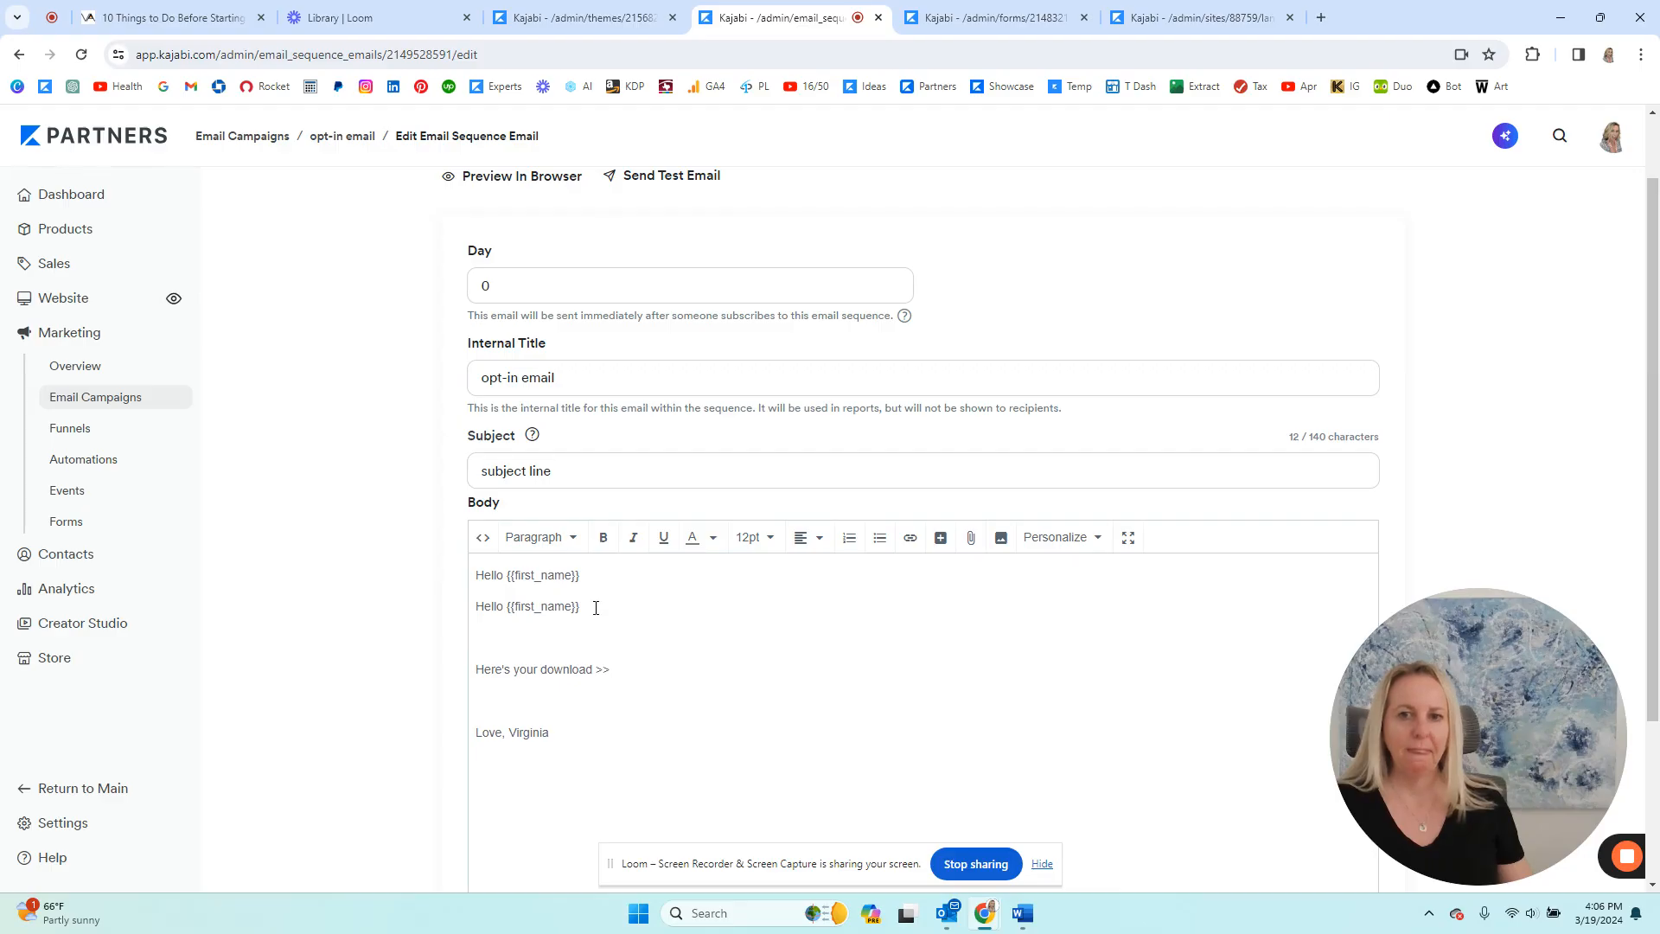
drag(596, 608, 463, 611)
key(BackSpace)
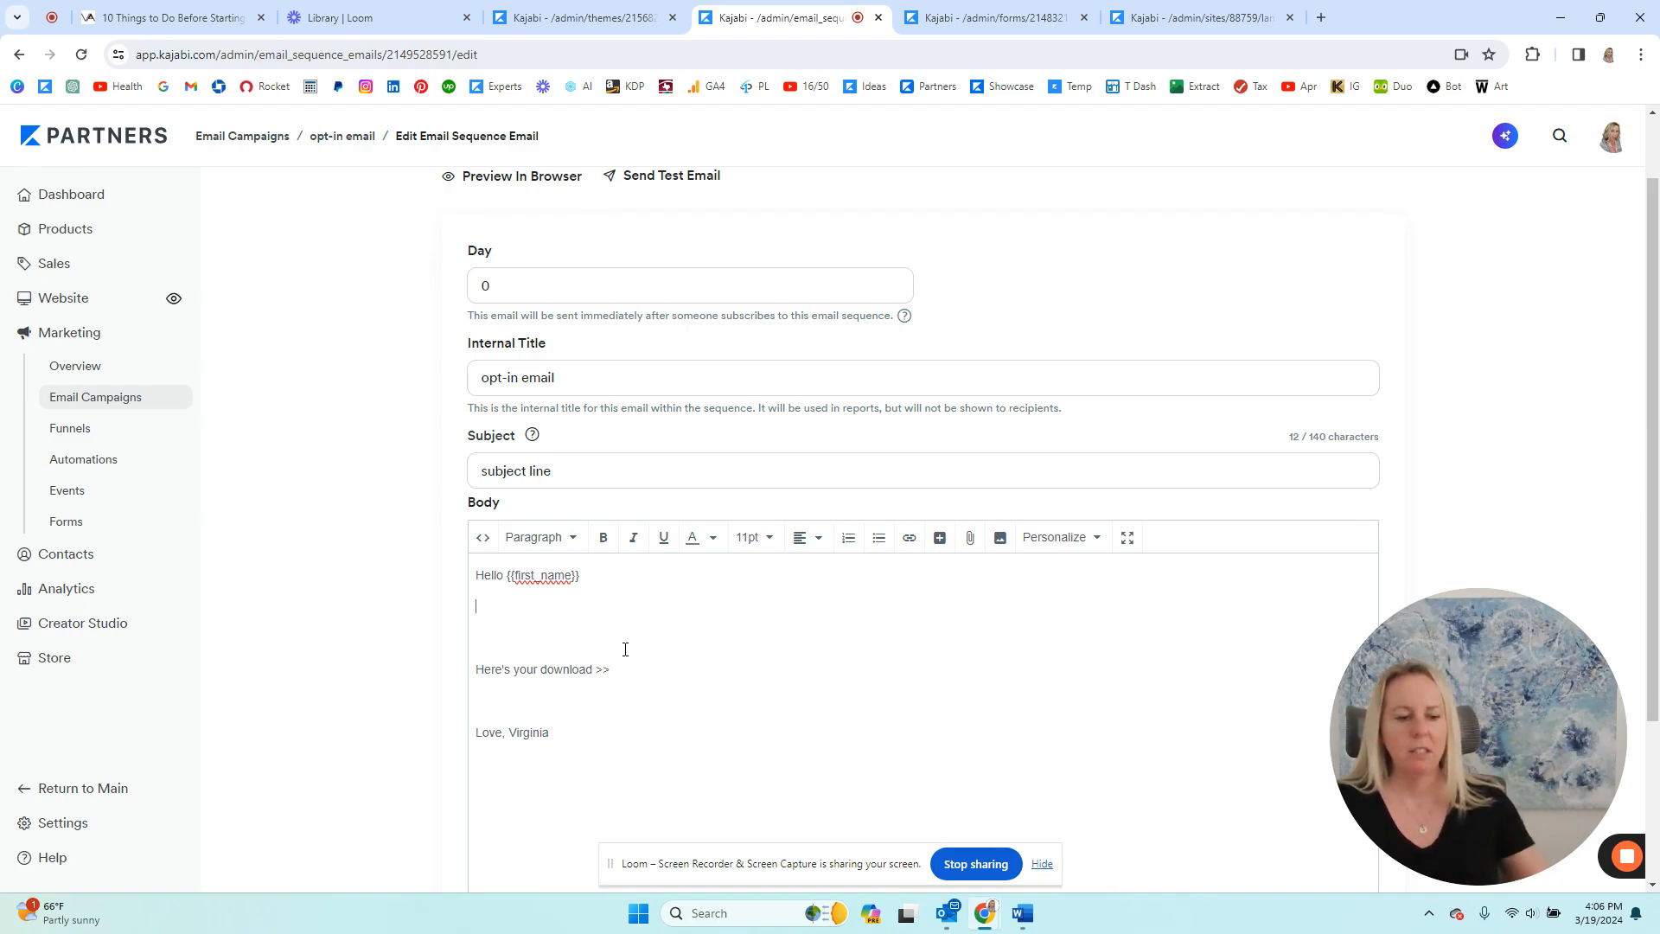
key(BackSpace)
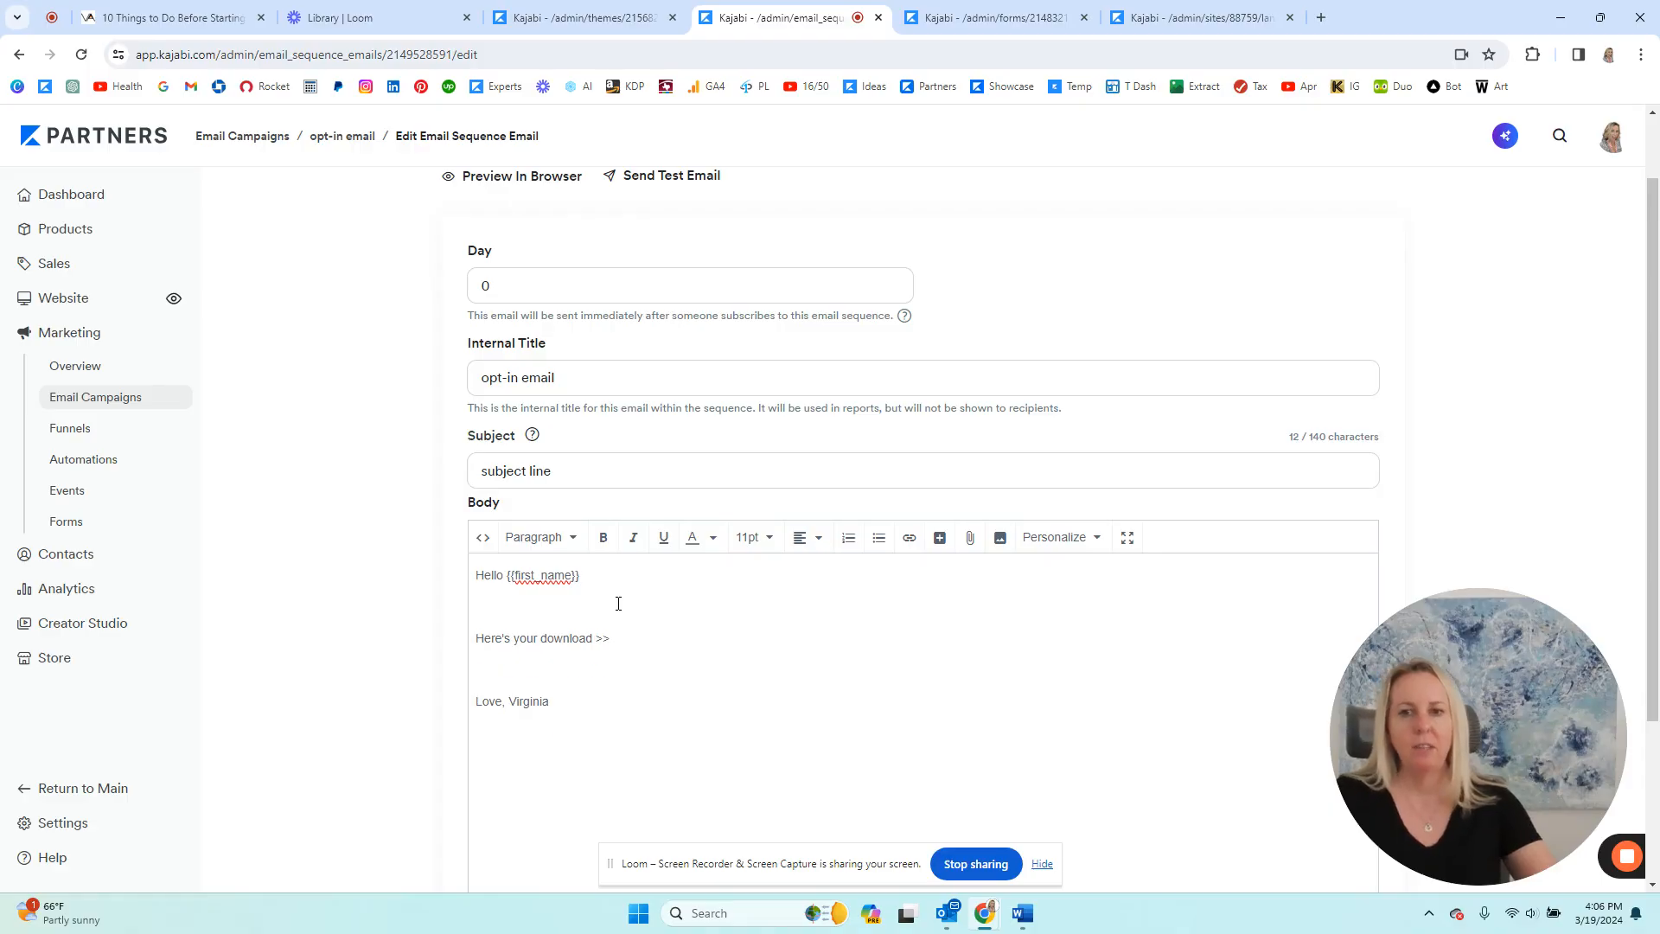
- Add a second greeting line to the email body reading "Hello {{first_name}}," using the First Name personalization
key(Return)
text(Hello)
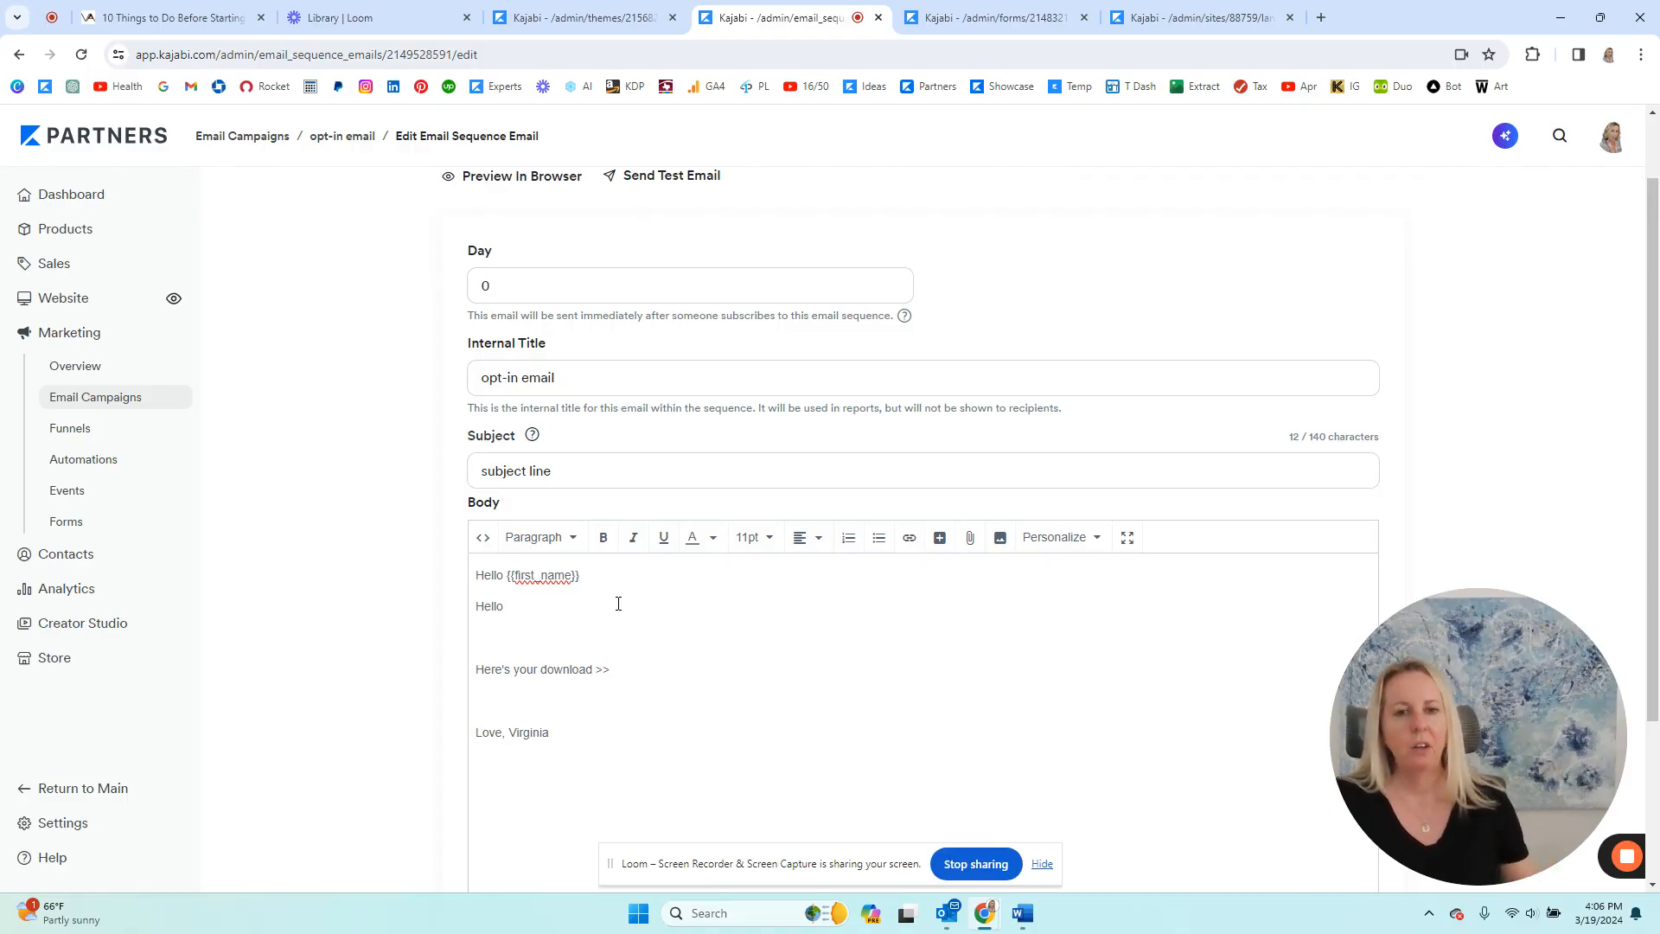
click(1060, 538)
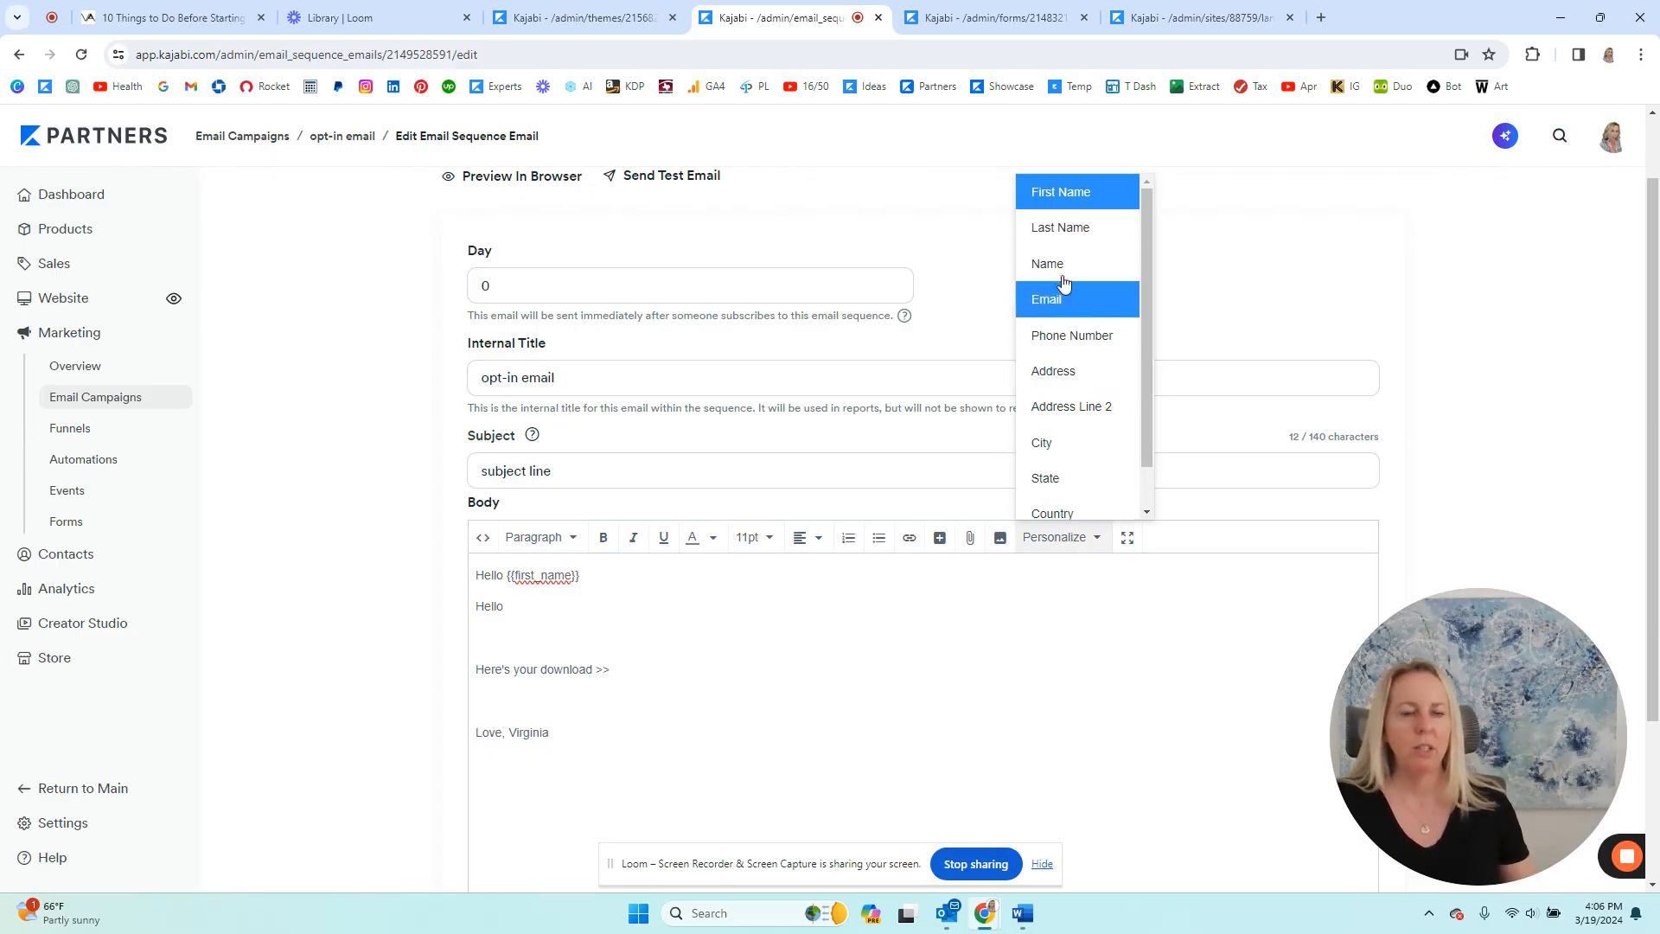
click(1076, 191)
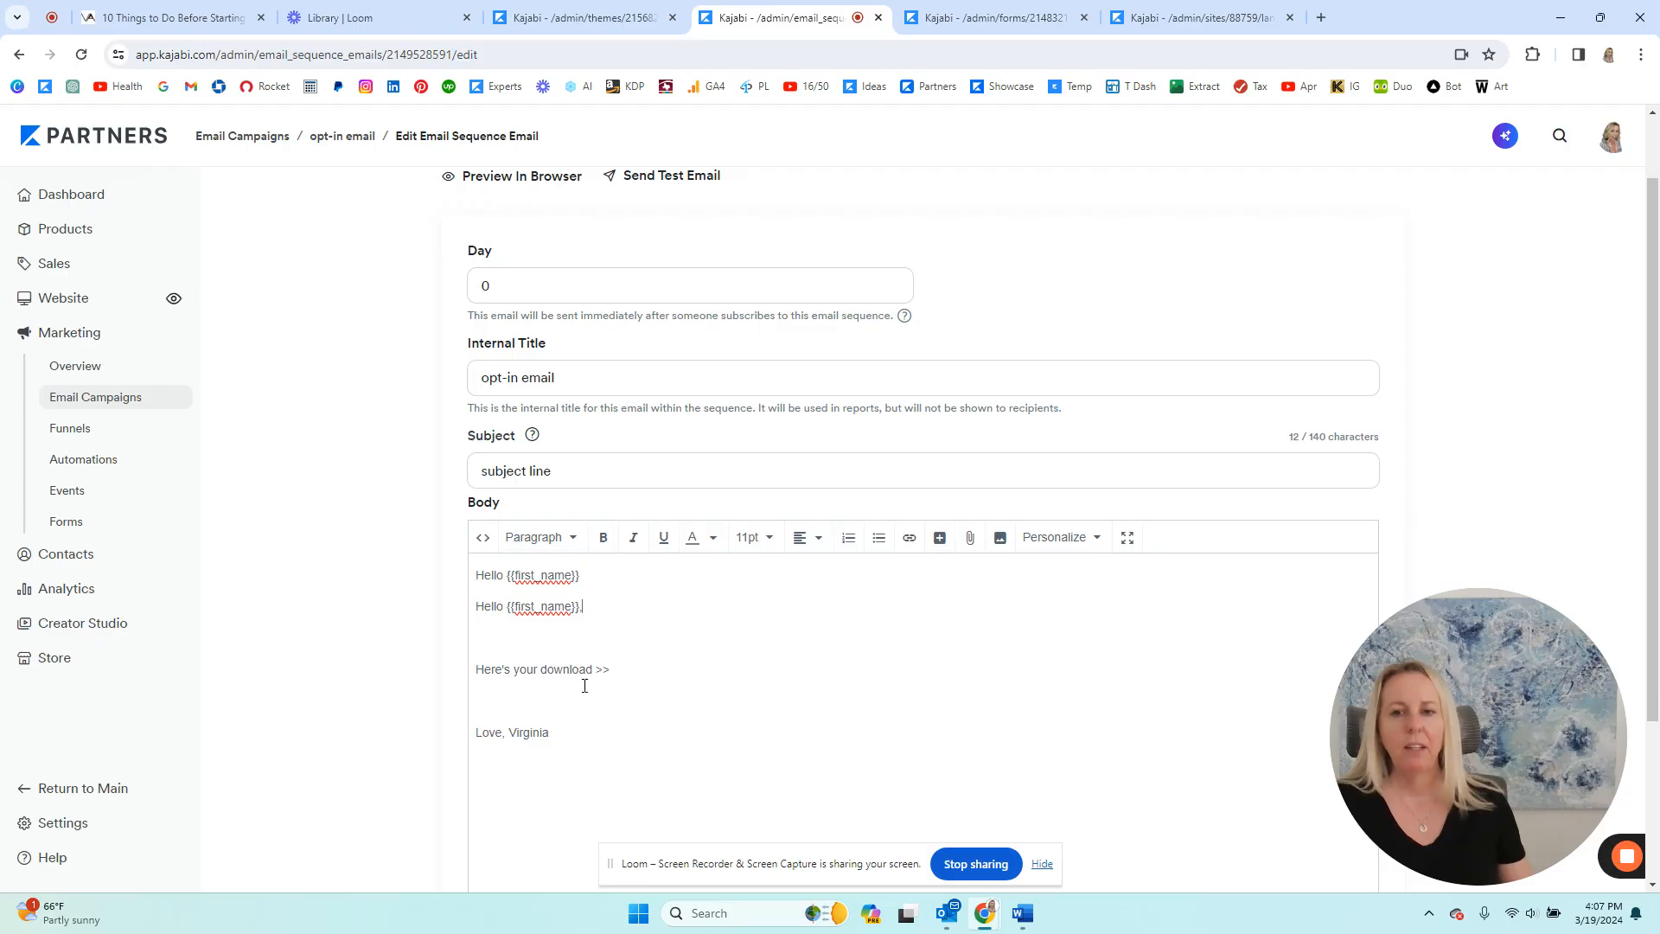
- Check the file upload sources available for the "Here's your download >>" line, without attaching a file
scroll(585, 686, down, 1)
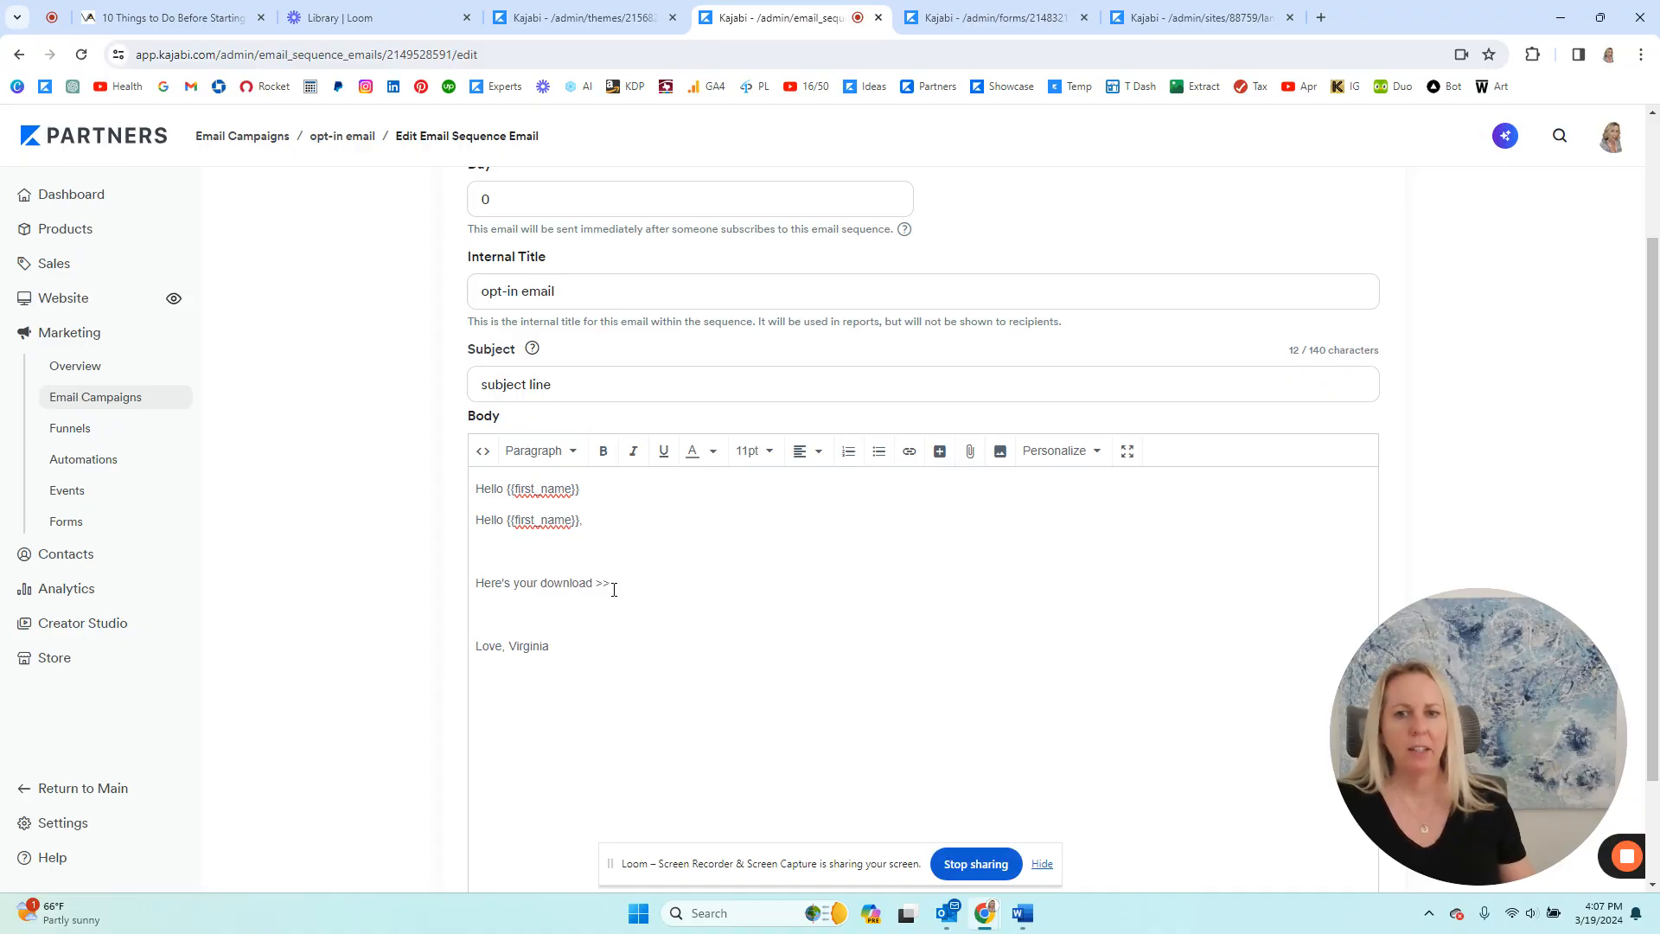
drag(620, 585, 464, 586)
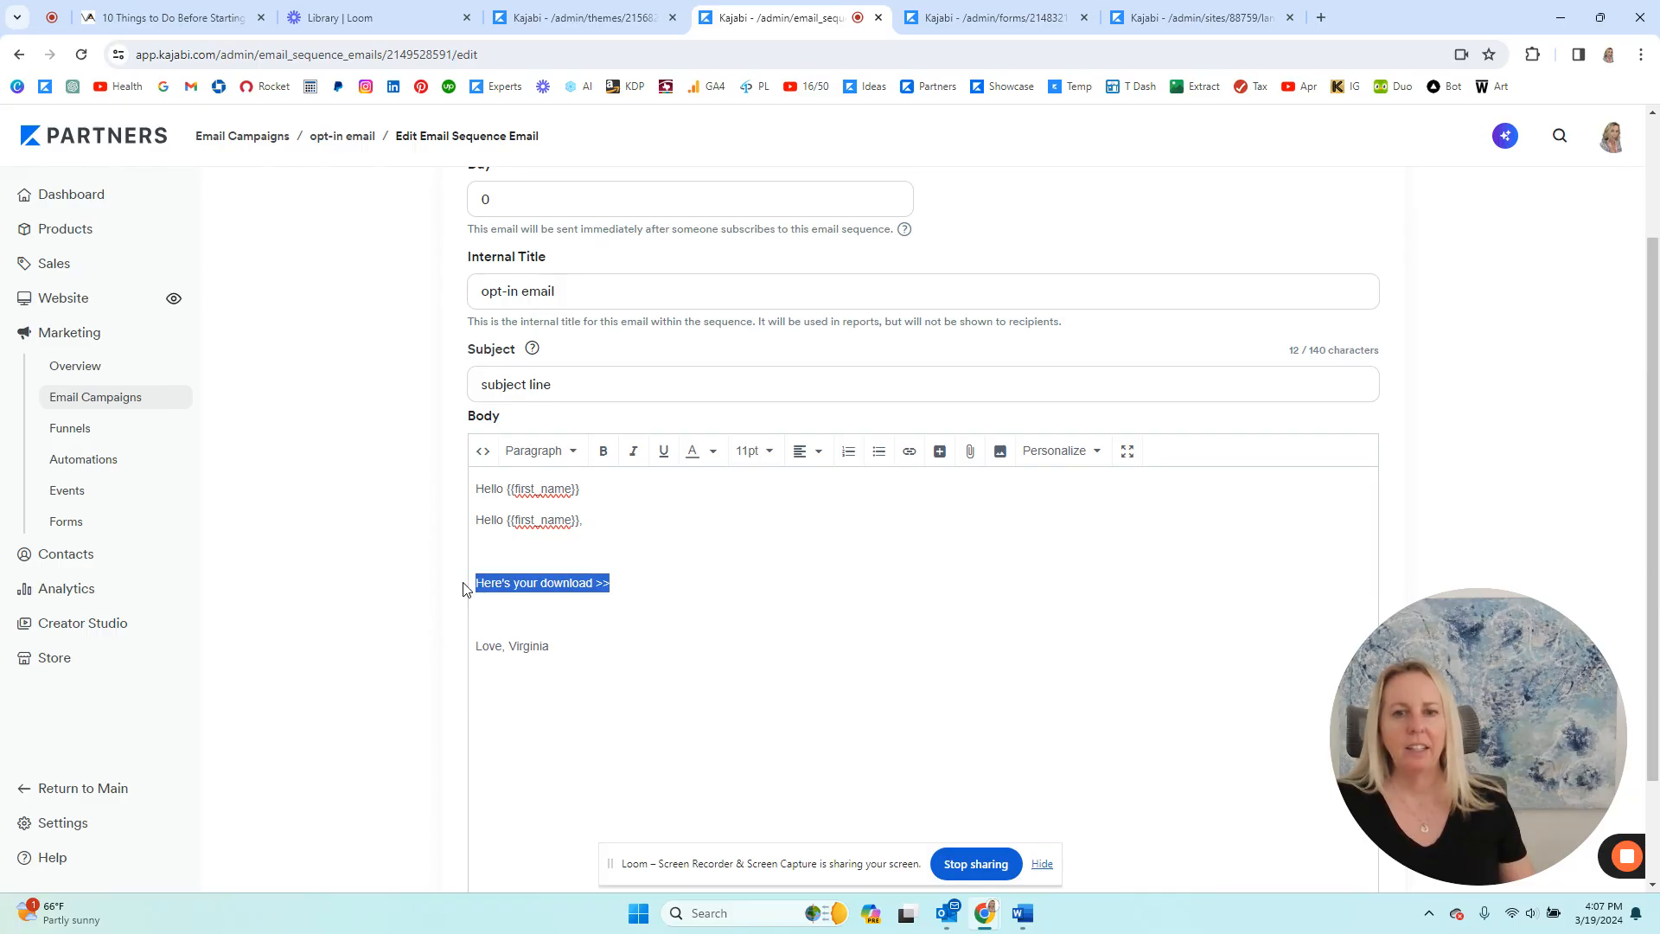
click(971, 454)
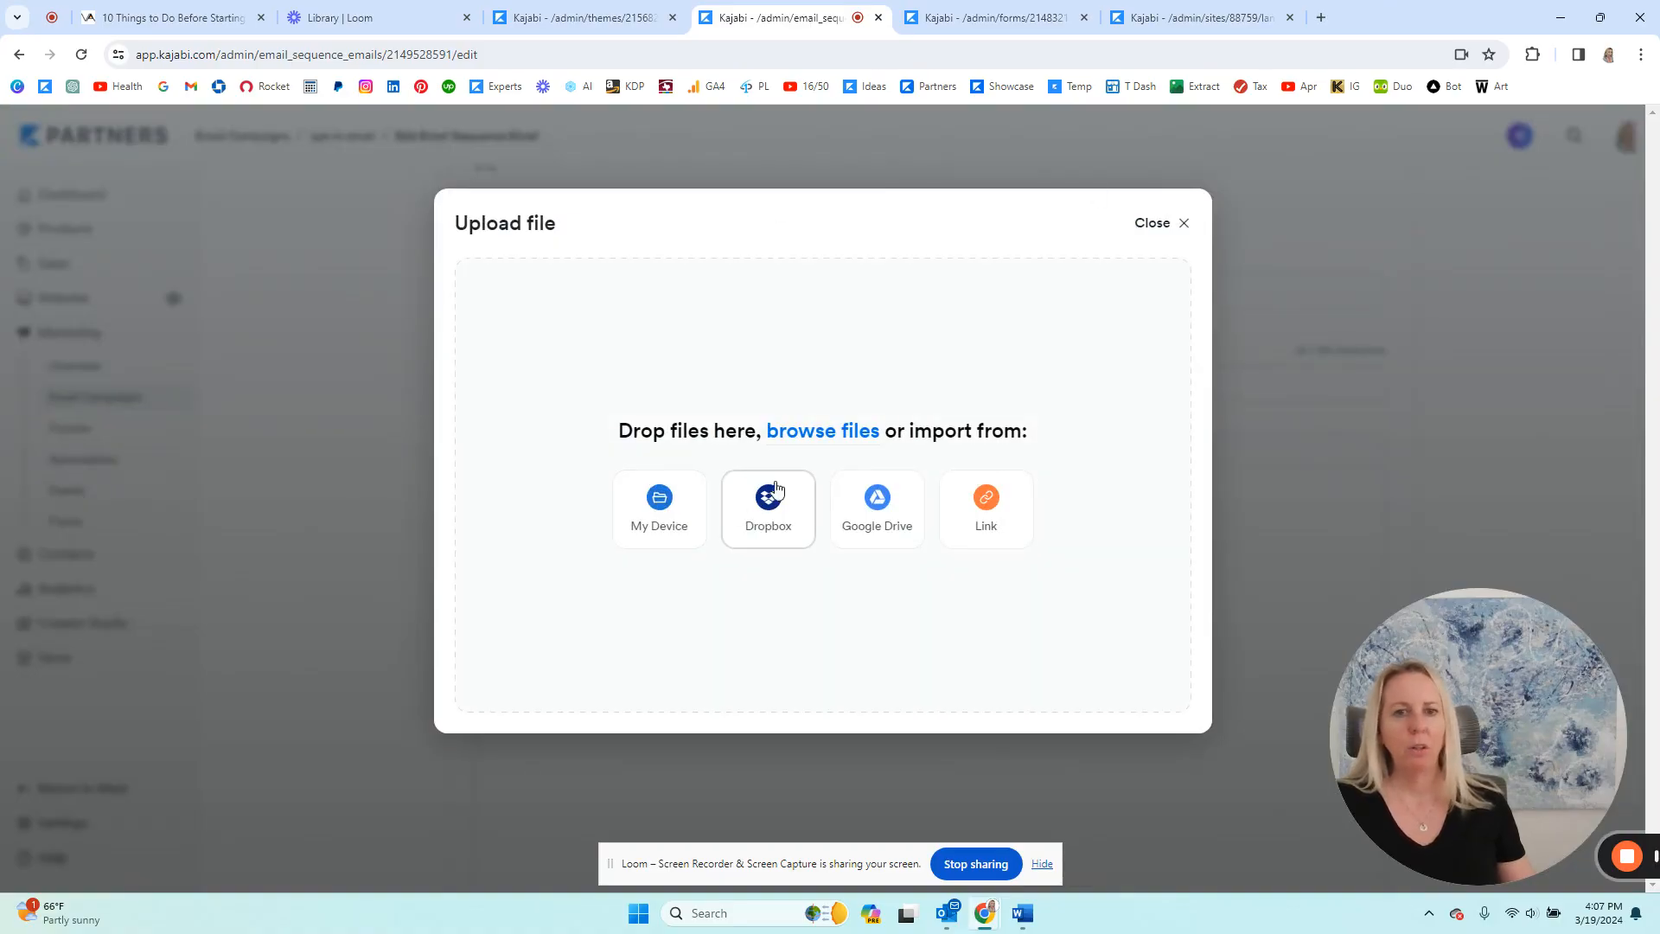
click(1168, 227)
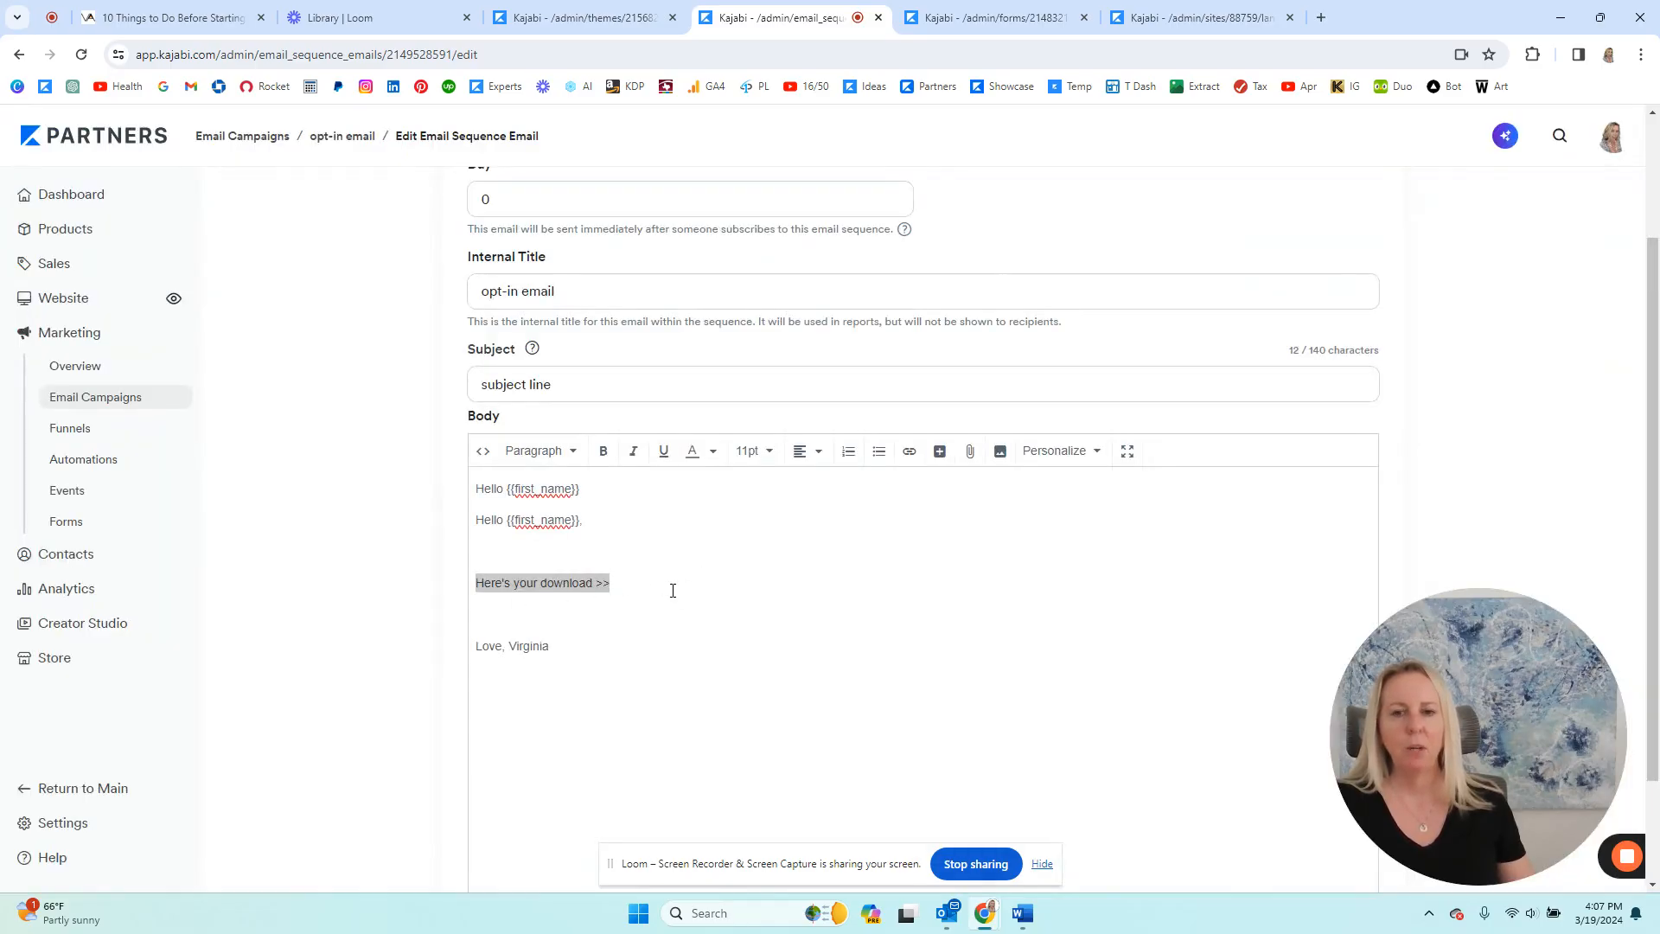
- Save the opt-in email and list only the sequence campaigns under Email Campaigns
scroll(827, 617, up, 2)
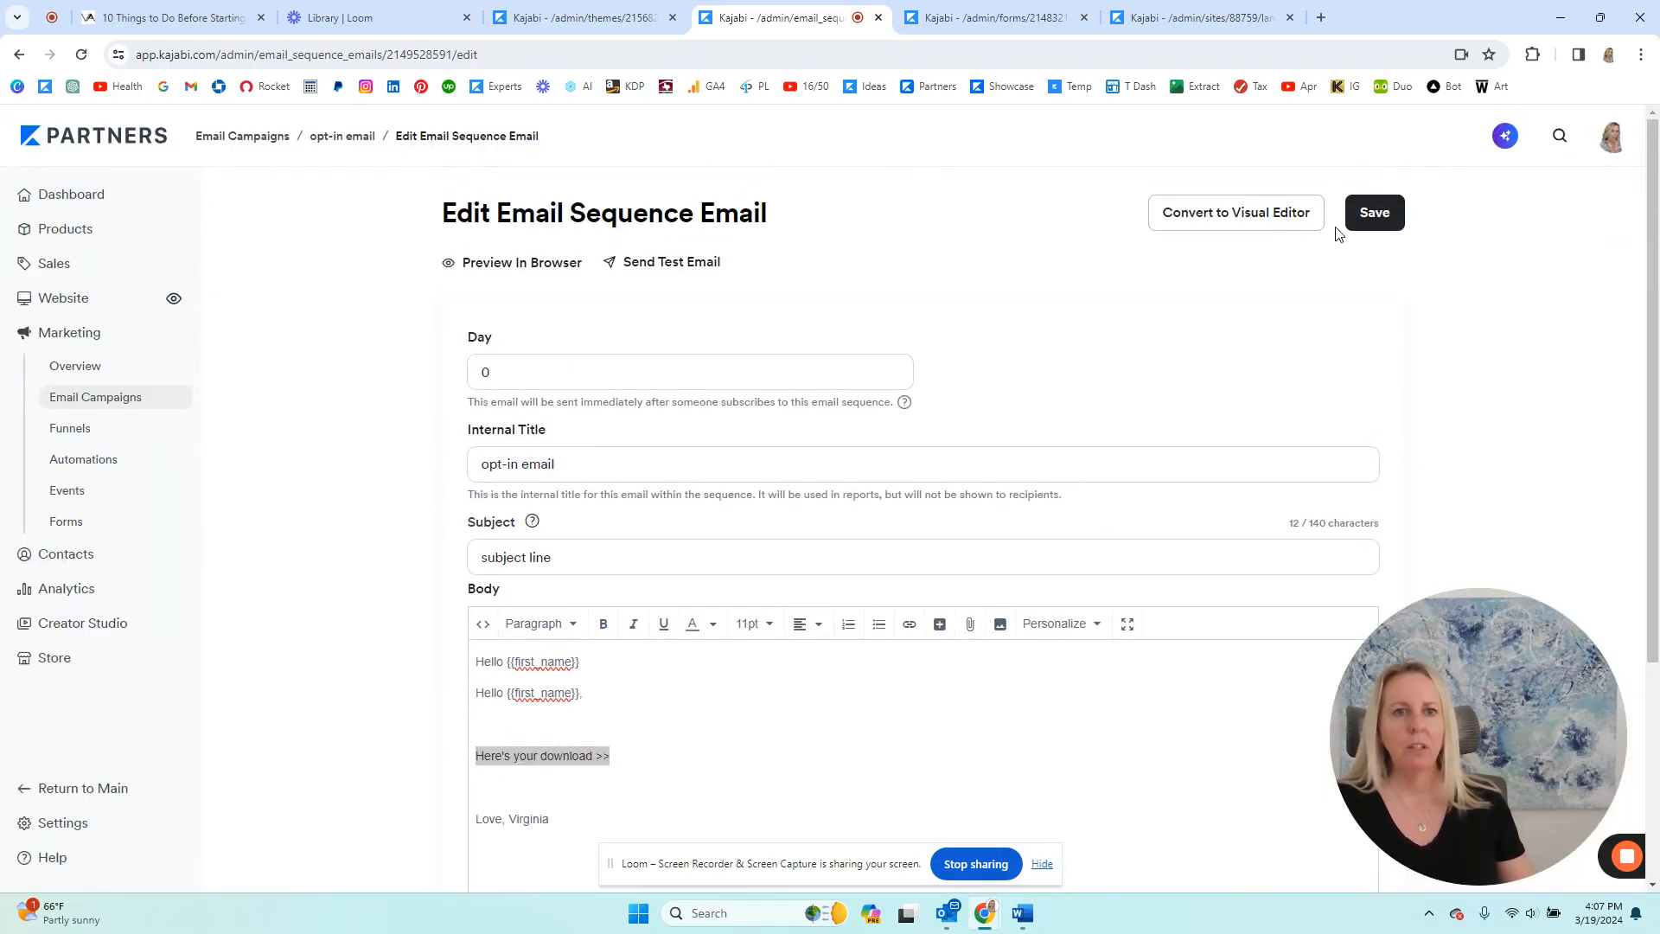
click(1357, 211)
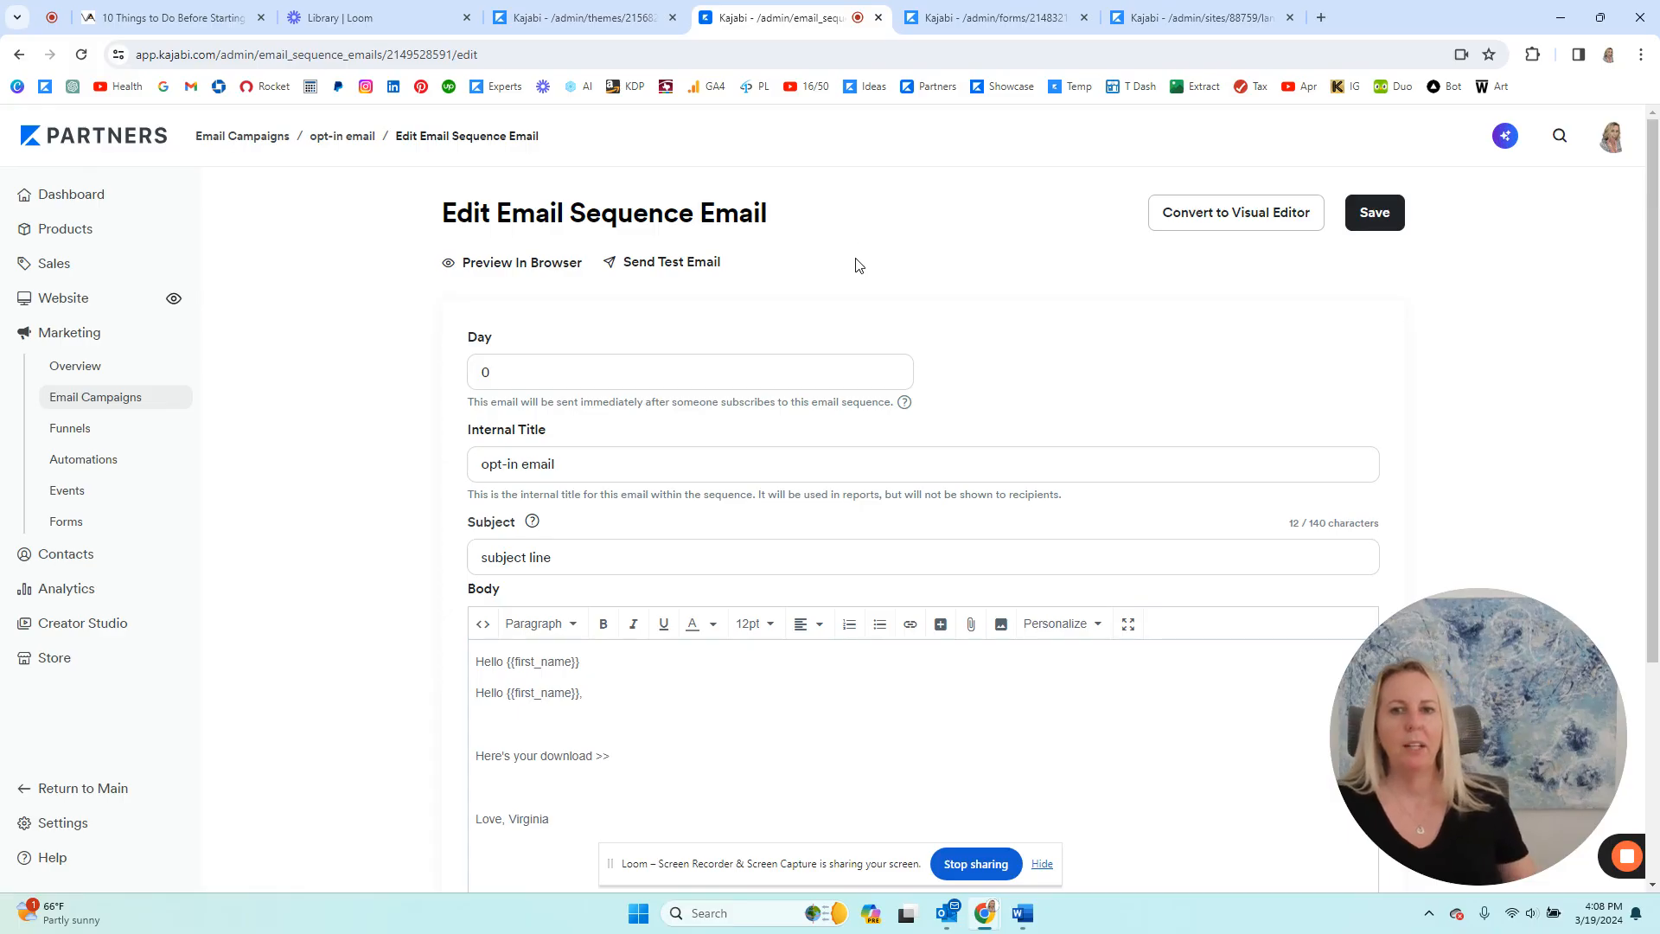
click(98, 396)
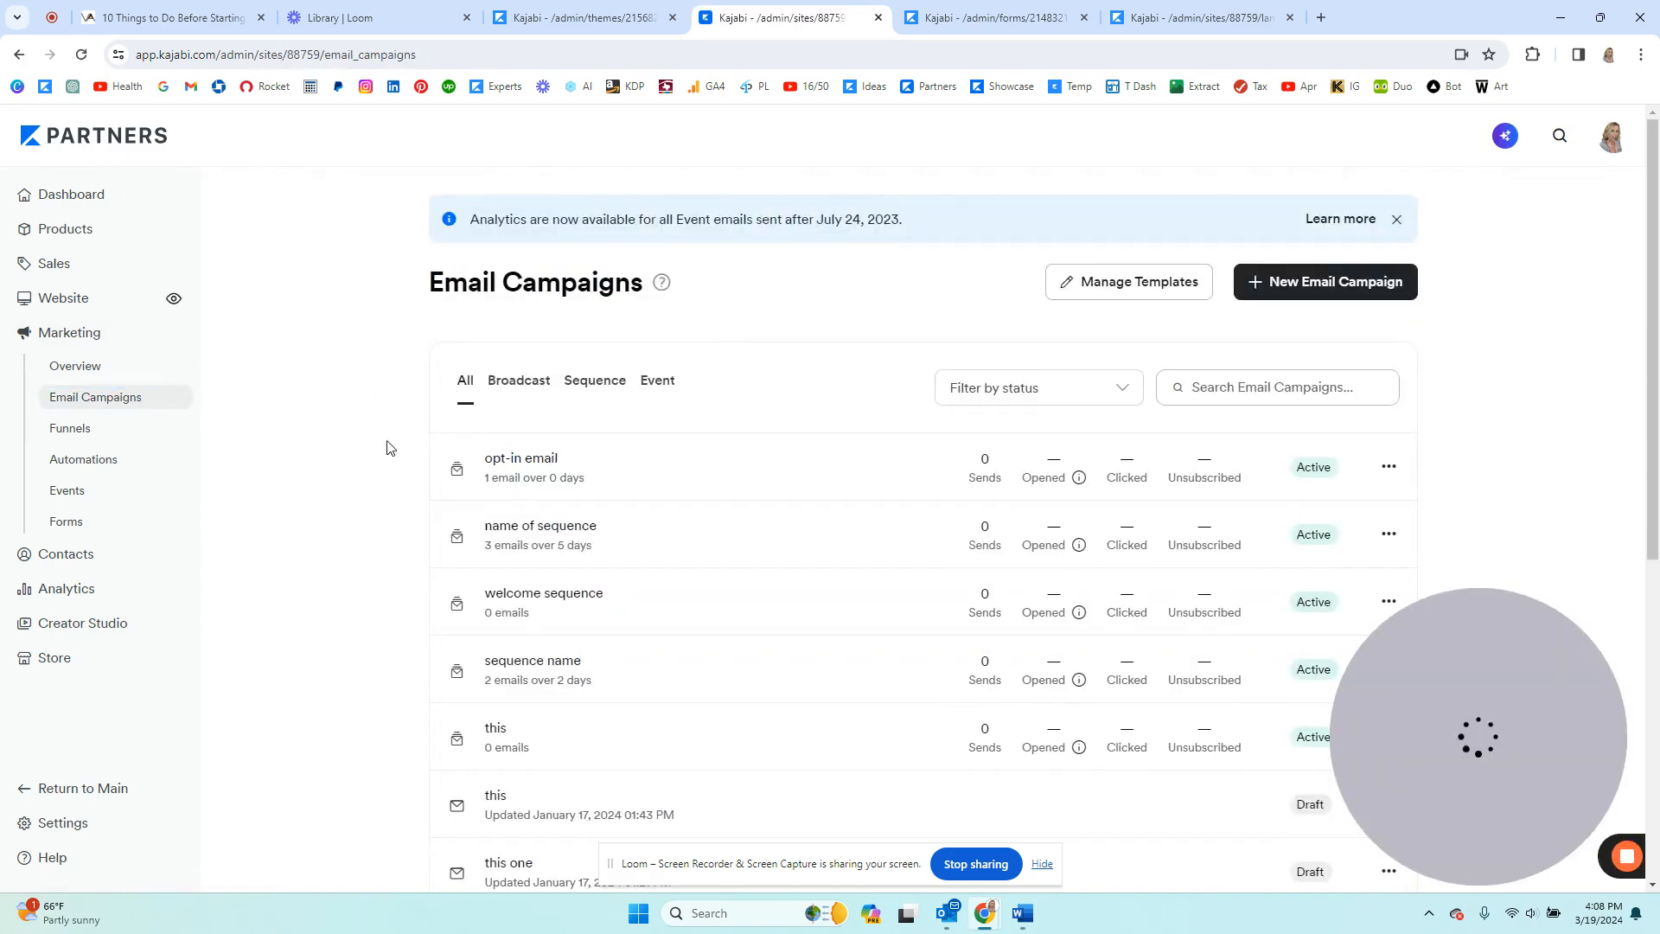
click(593, 383)
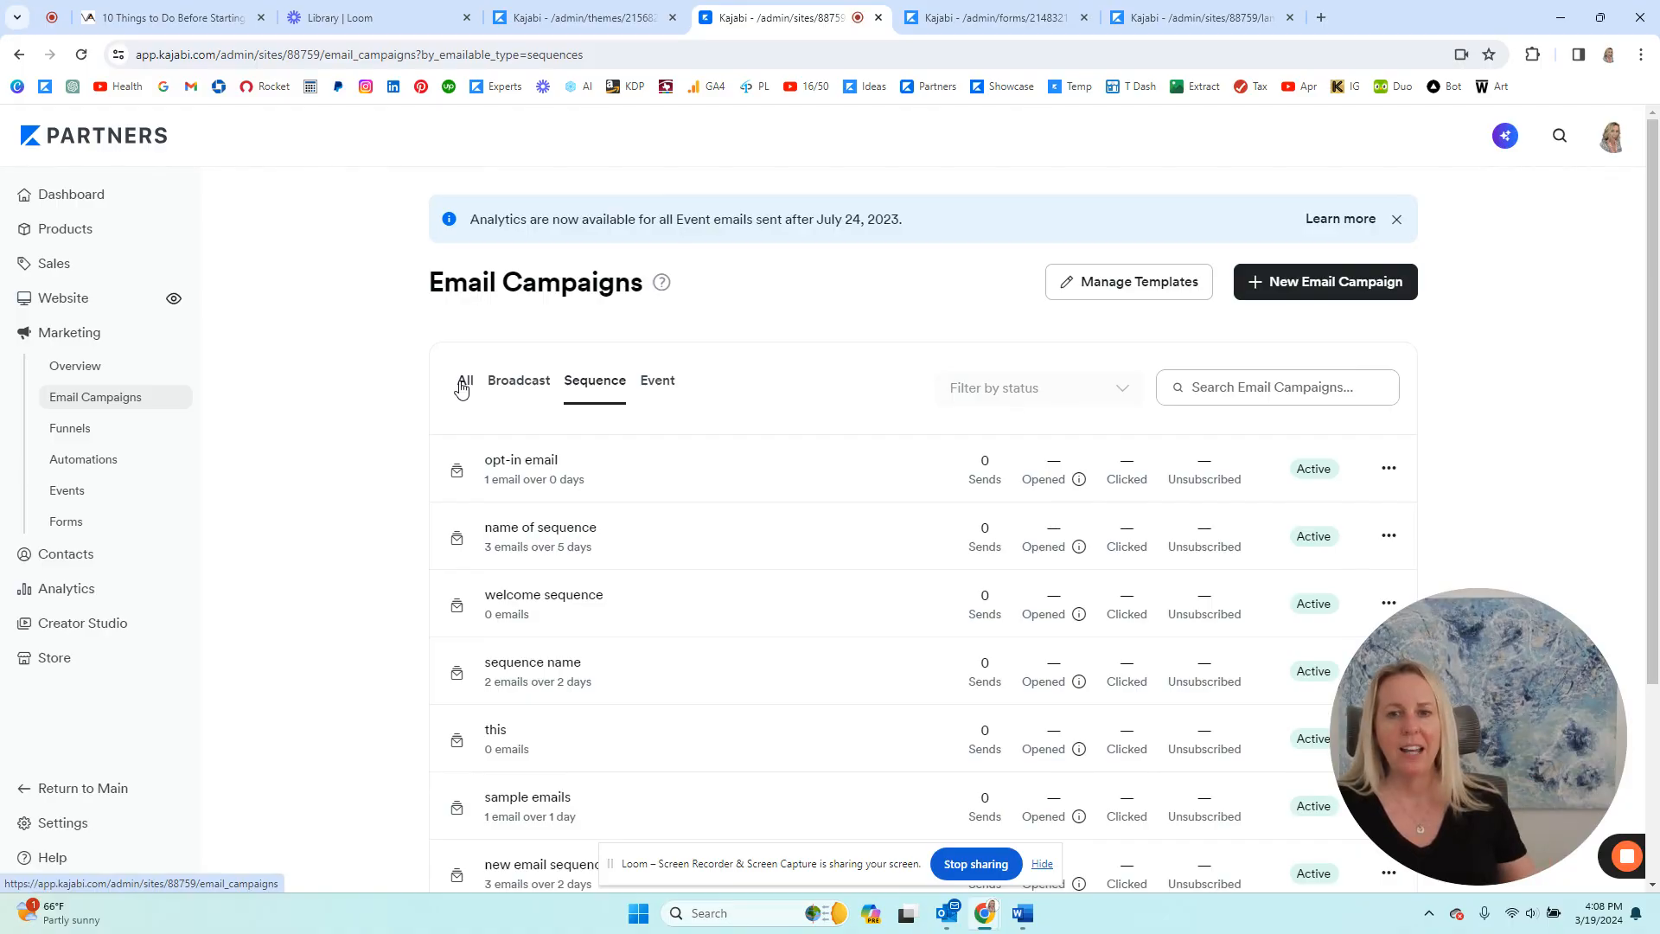
click(464, 386)
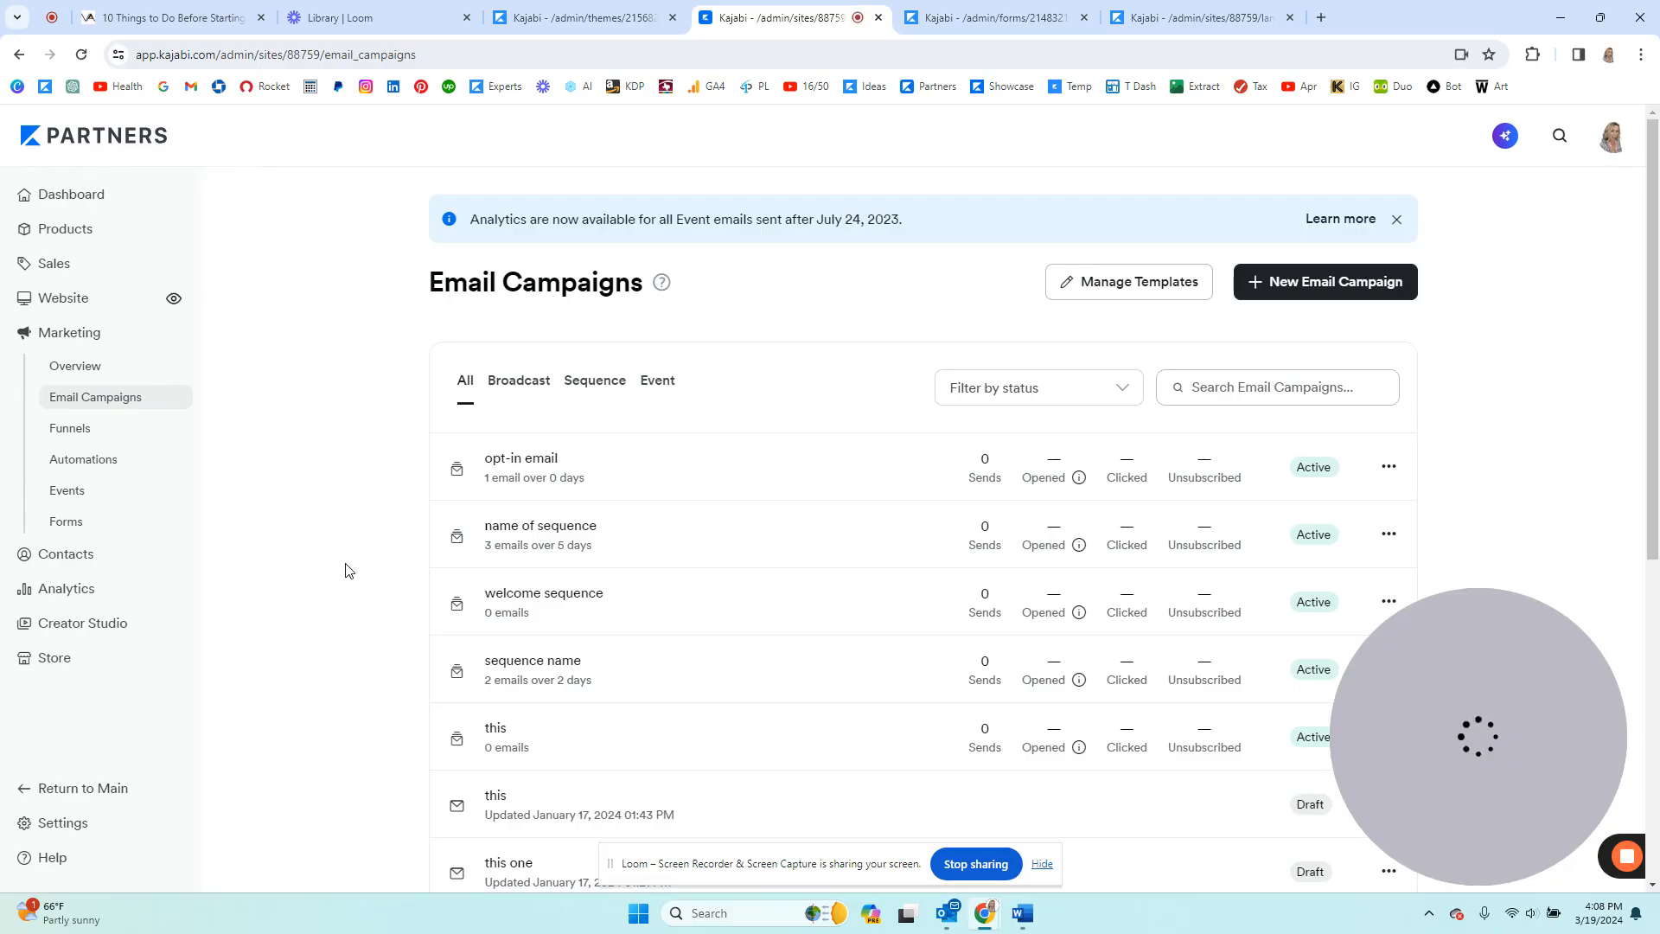
click(605, 383)
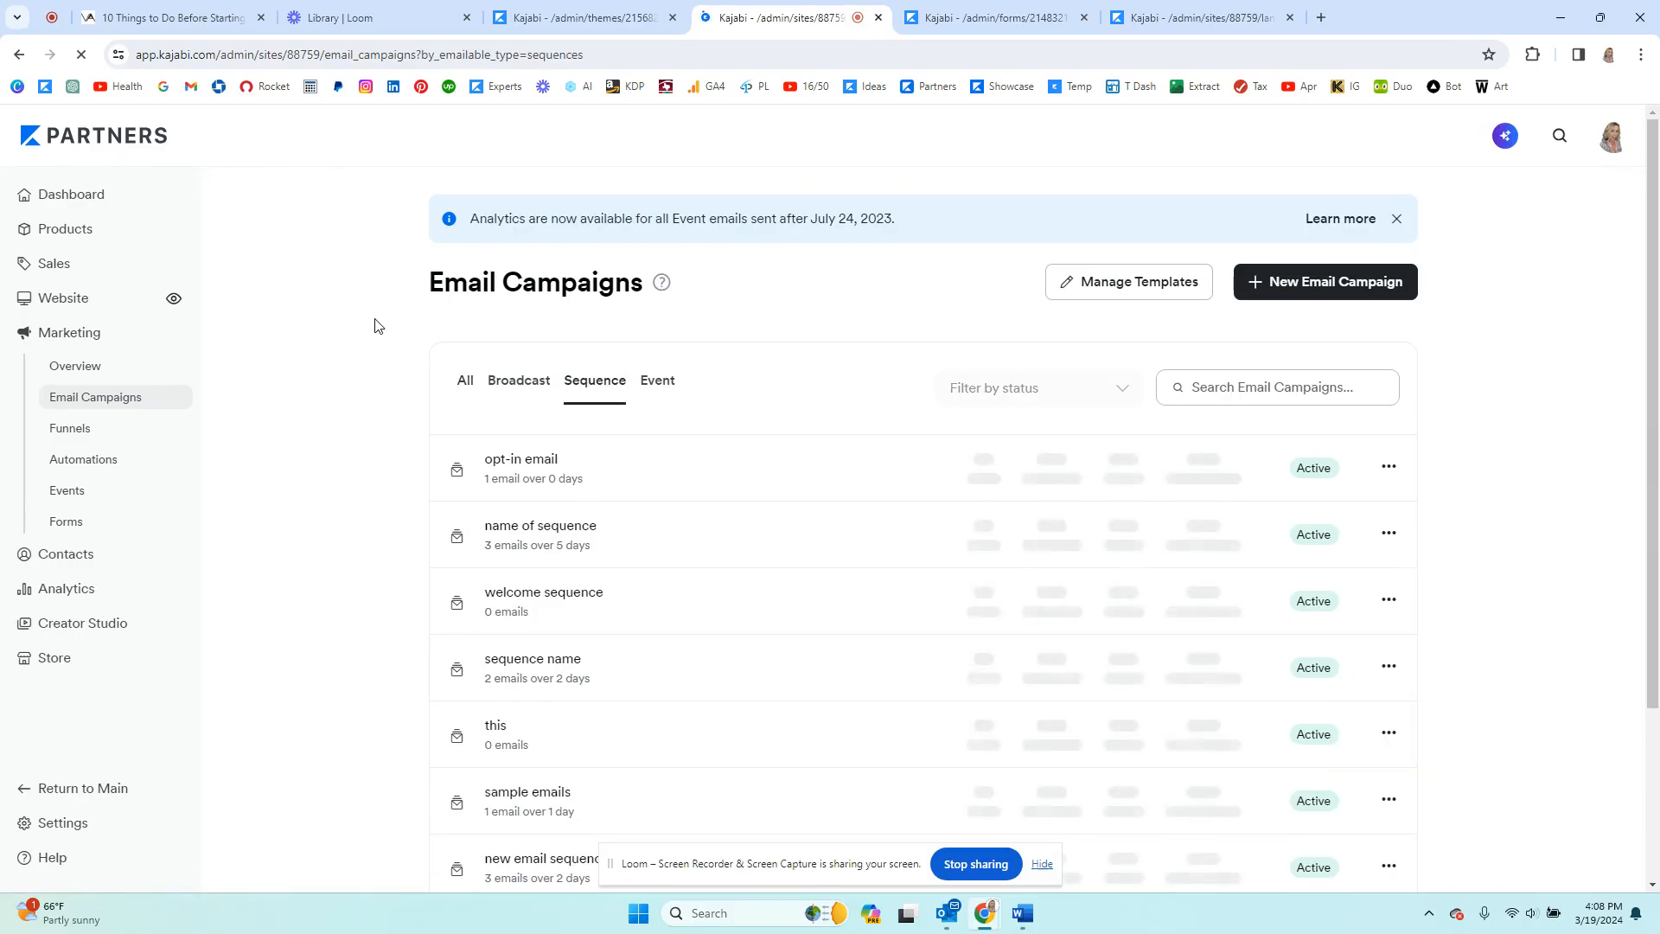
- Open the 3 - Opt-in Form for editing from the list of marketing forms
click(584, 18)
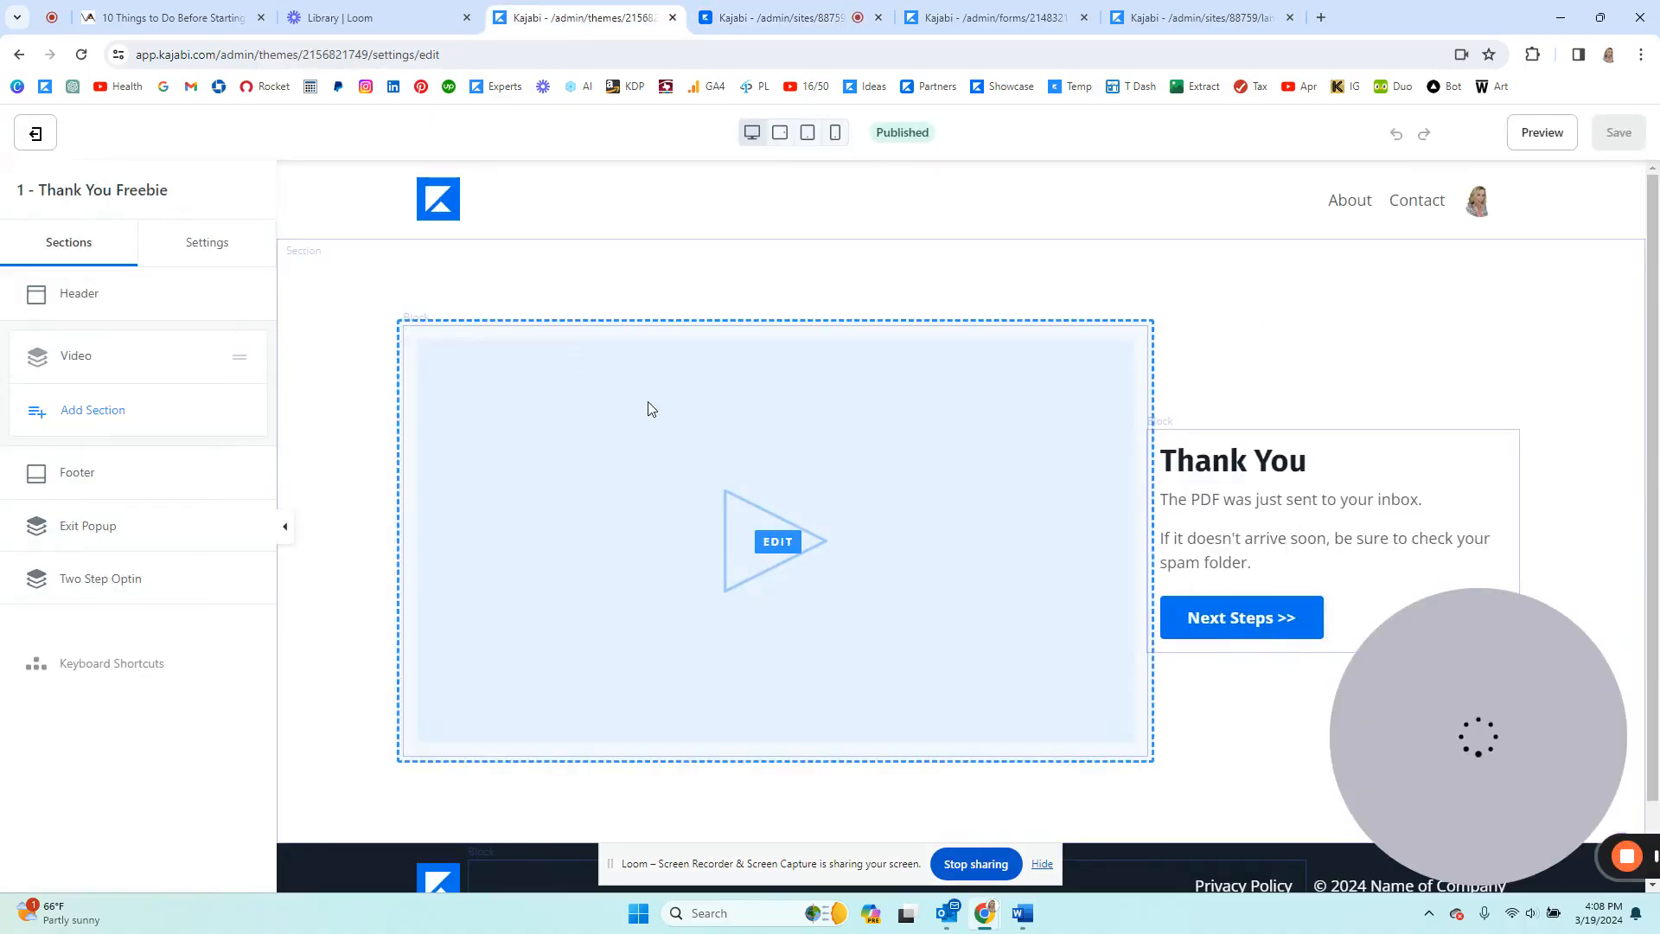
click(766, 17)
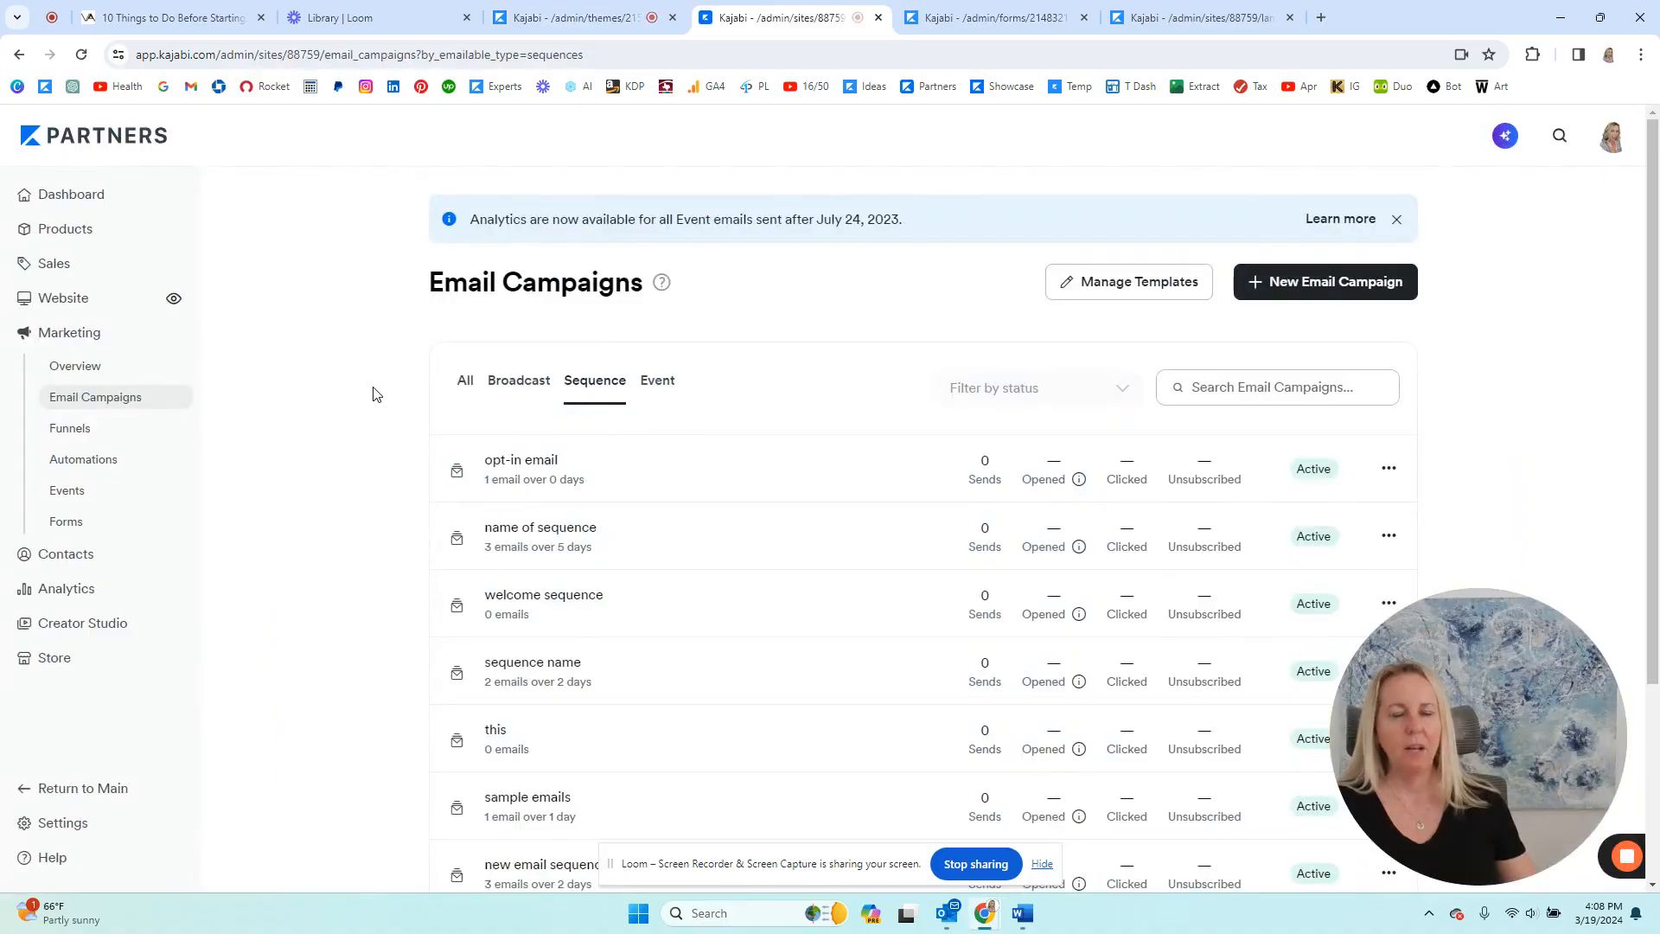
click(983, 23)
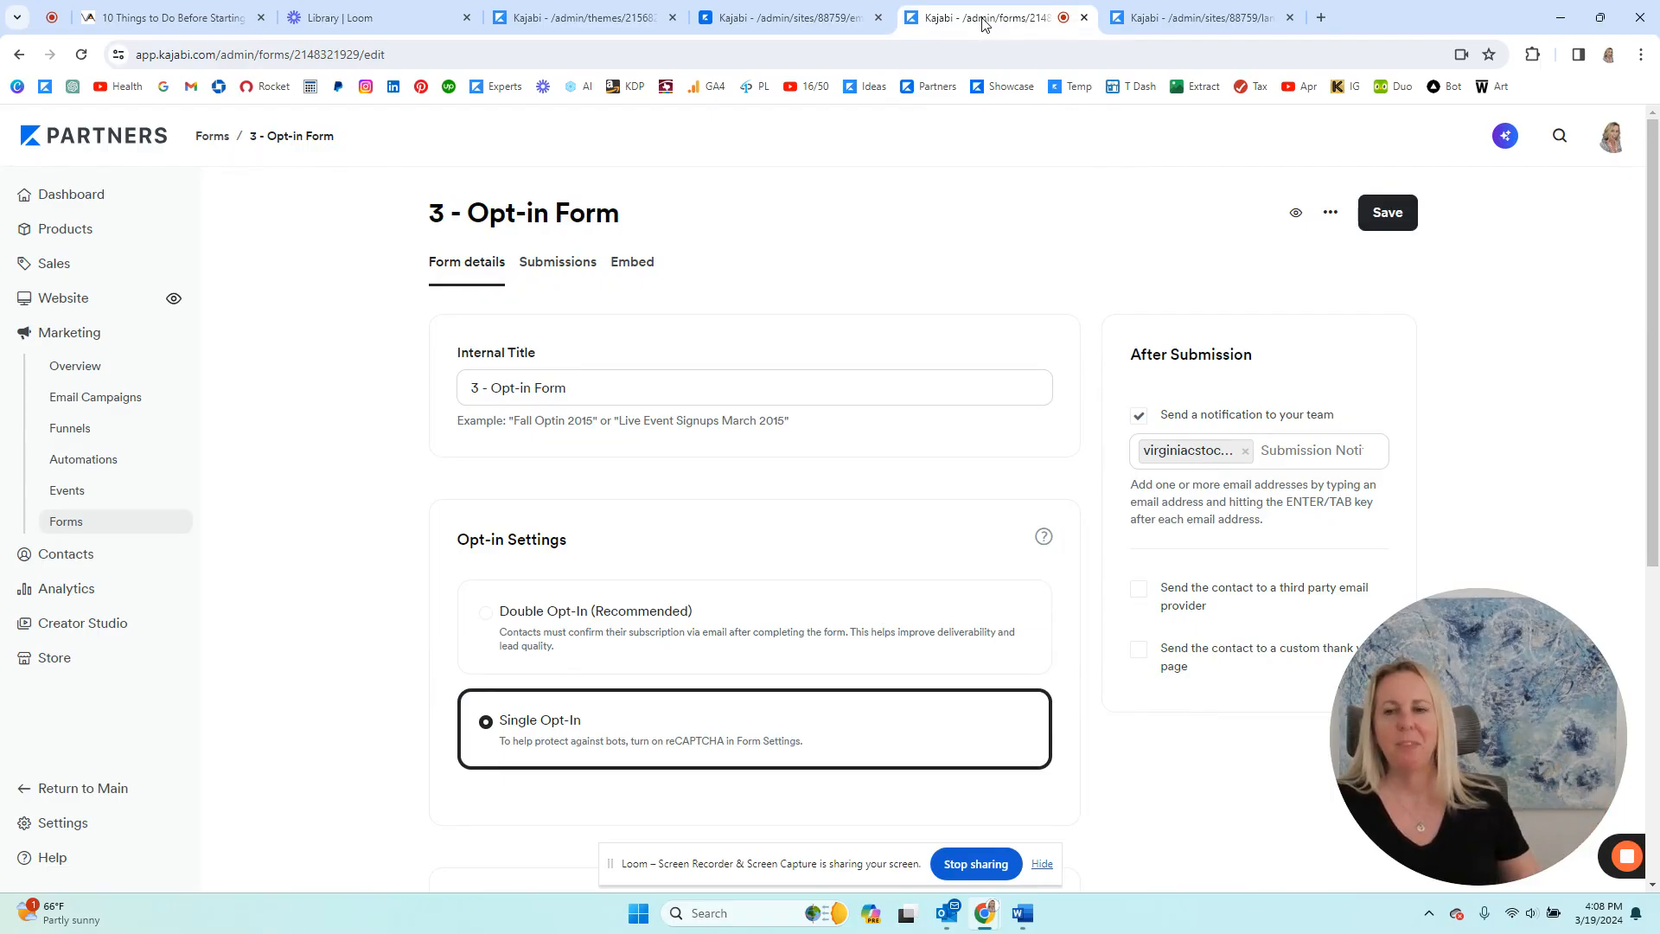
click(72, 337)
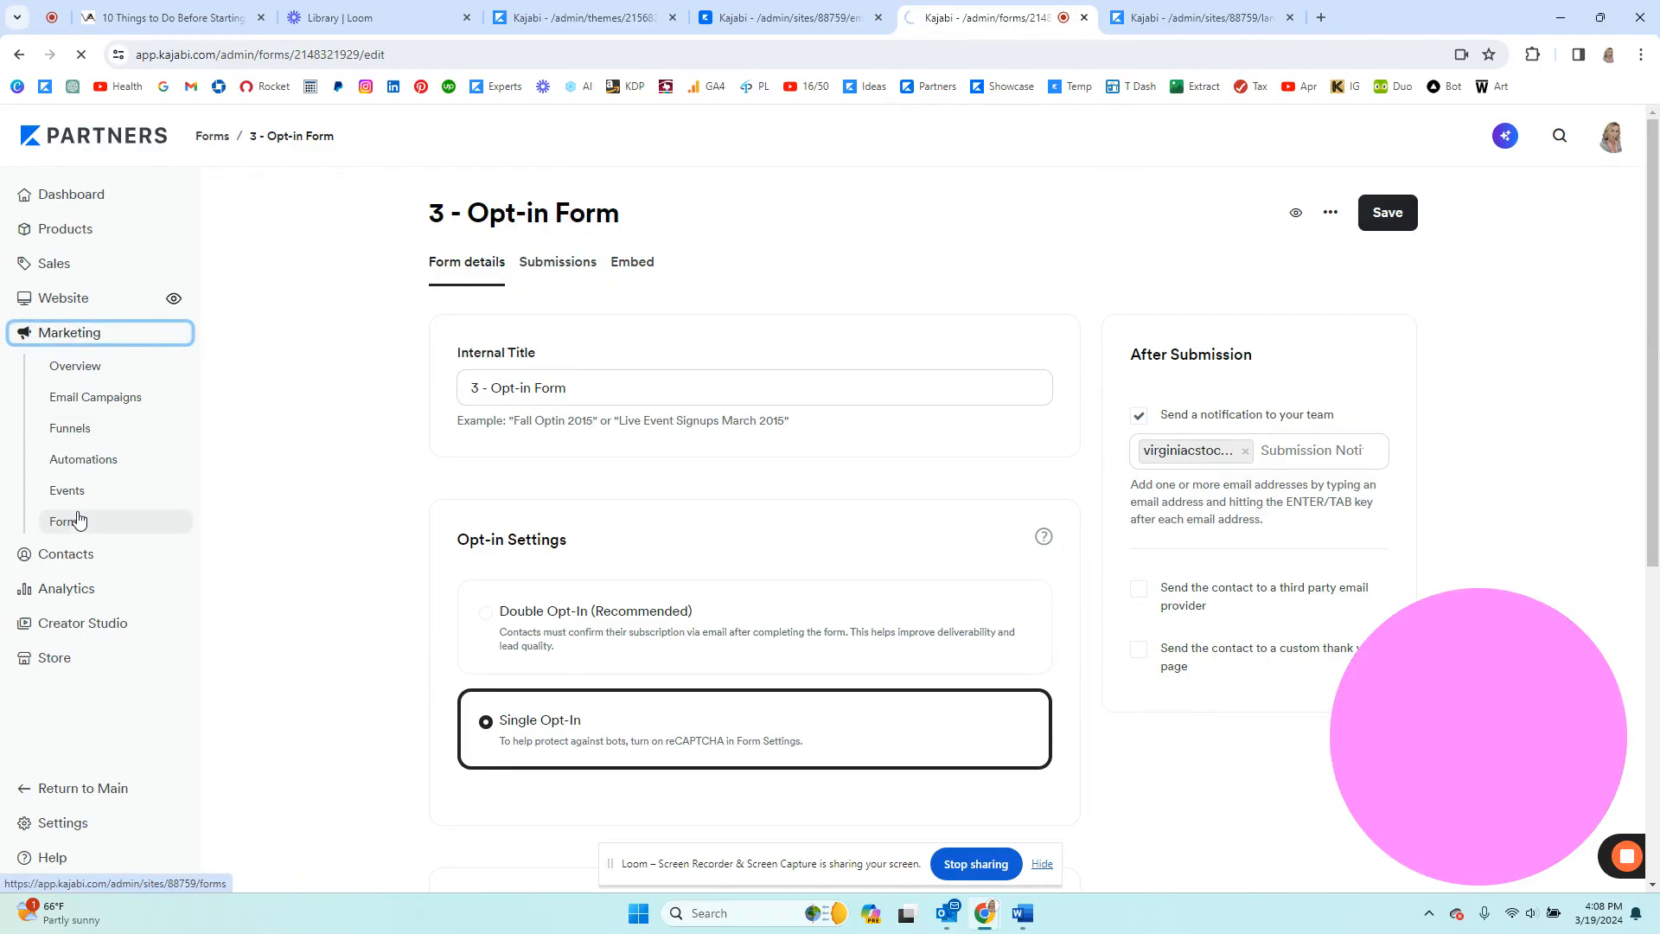
click(74, 521)
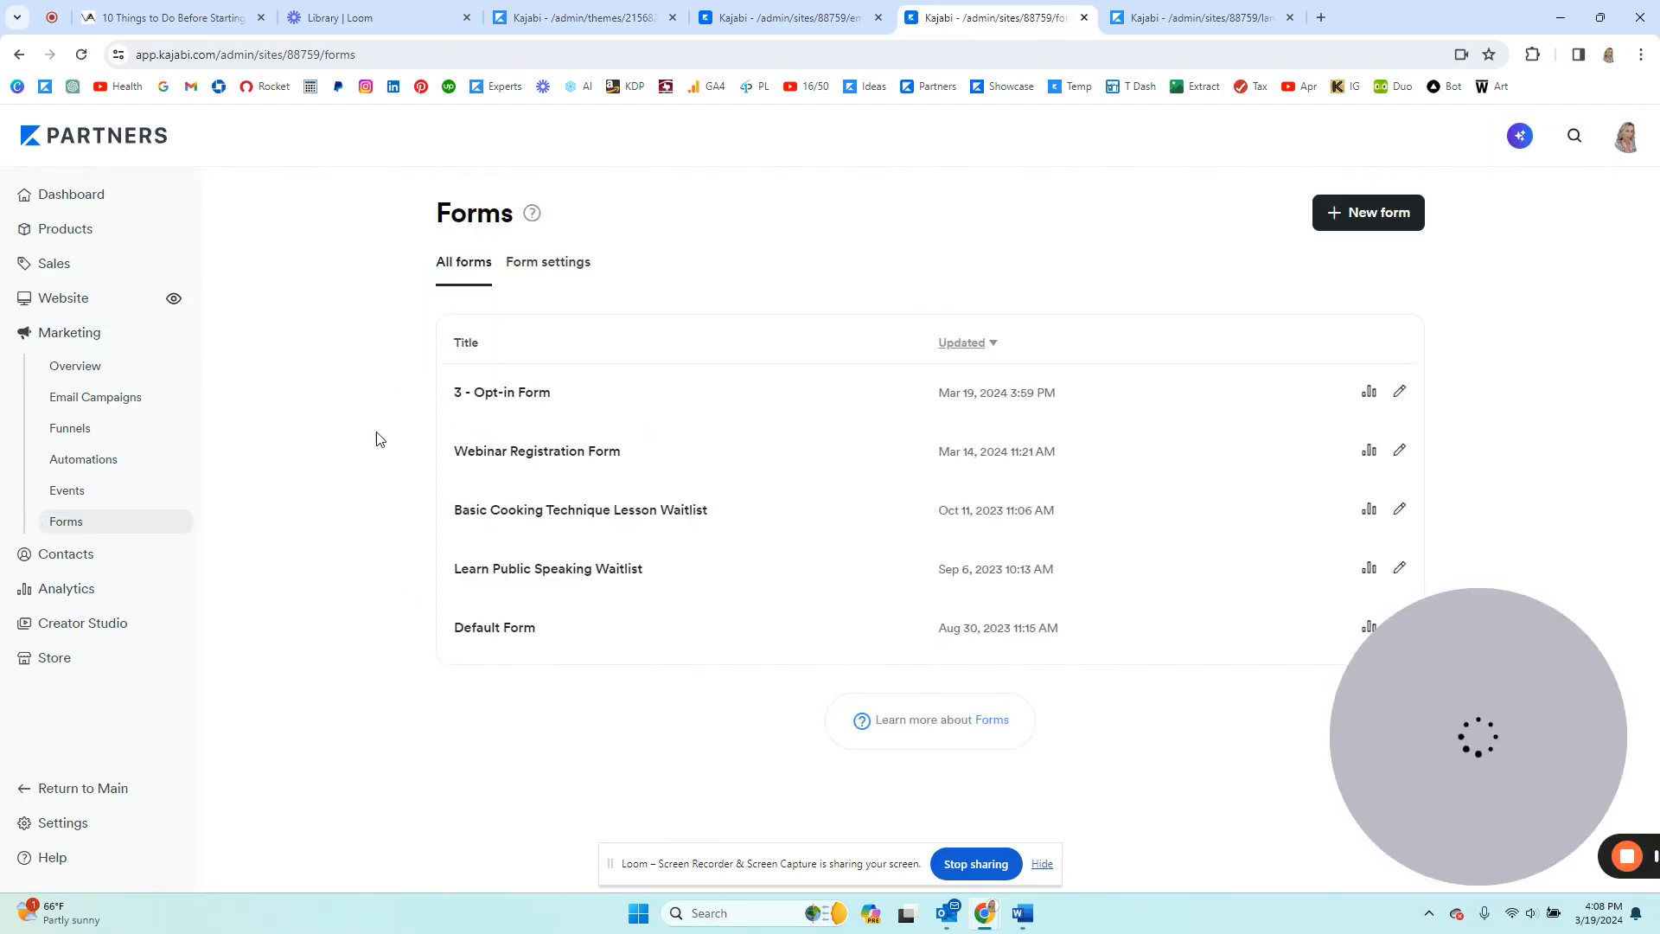
click(510, 394)
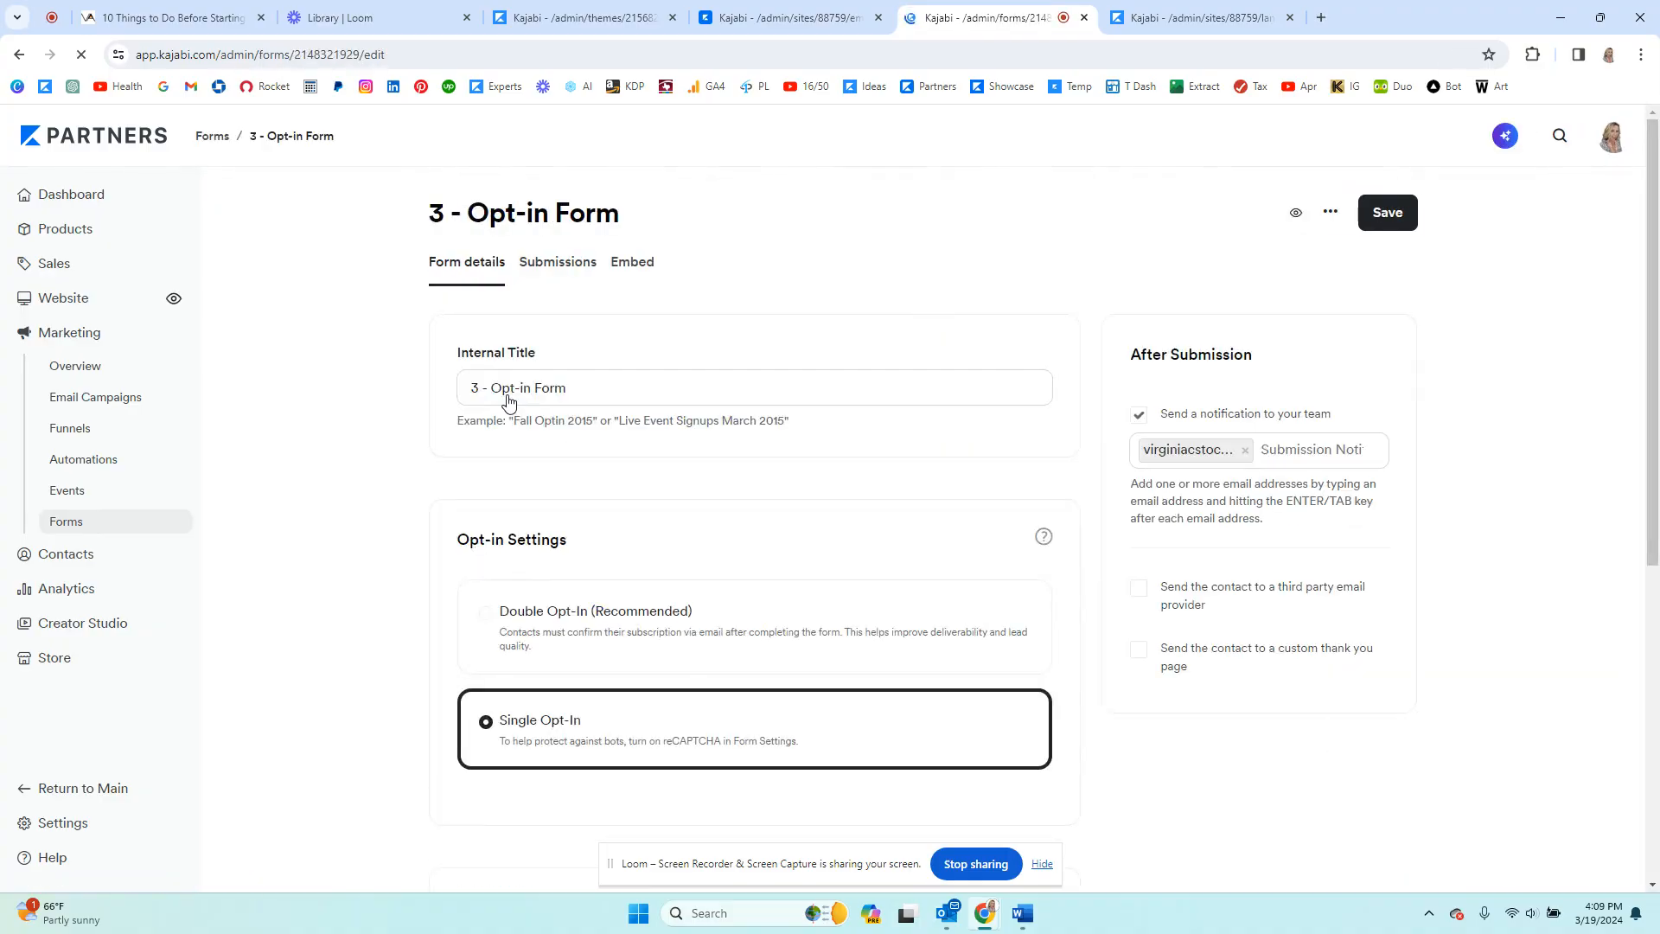
- Review the opt-in form's internal title, single or double opt-in setting, form fields and after-submission options
scroll(499, 339, down, 1)
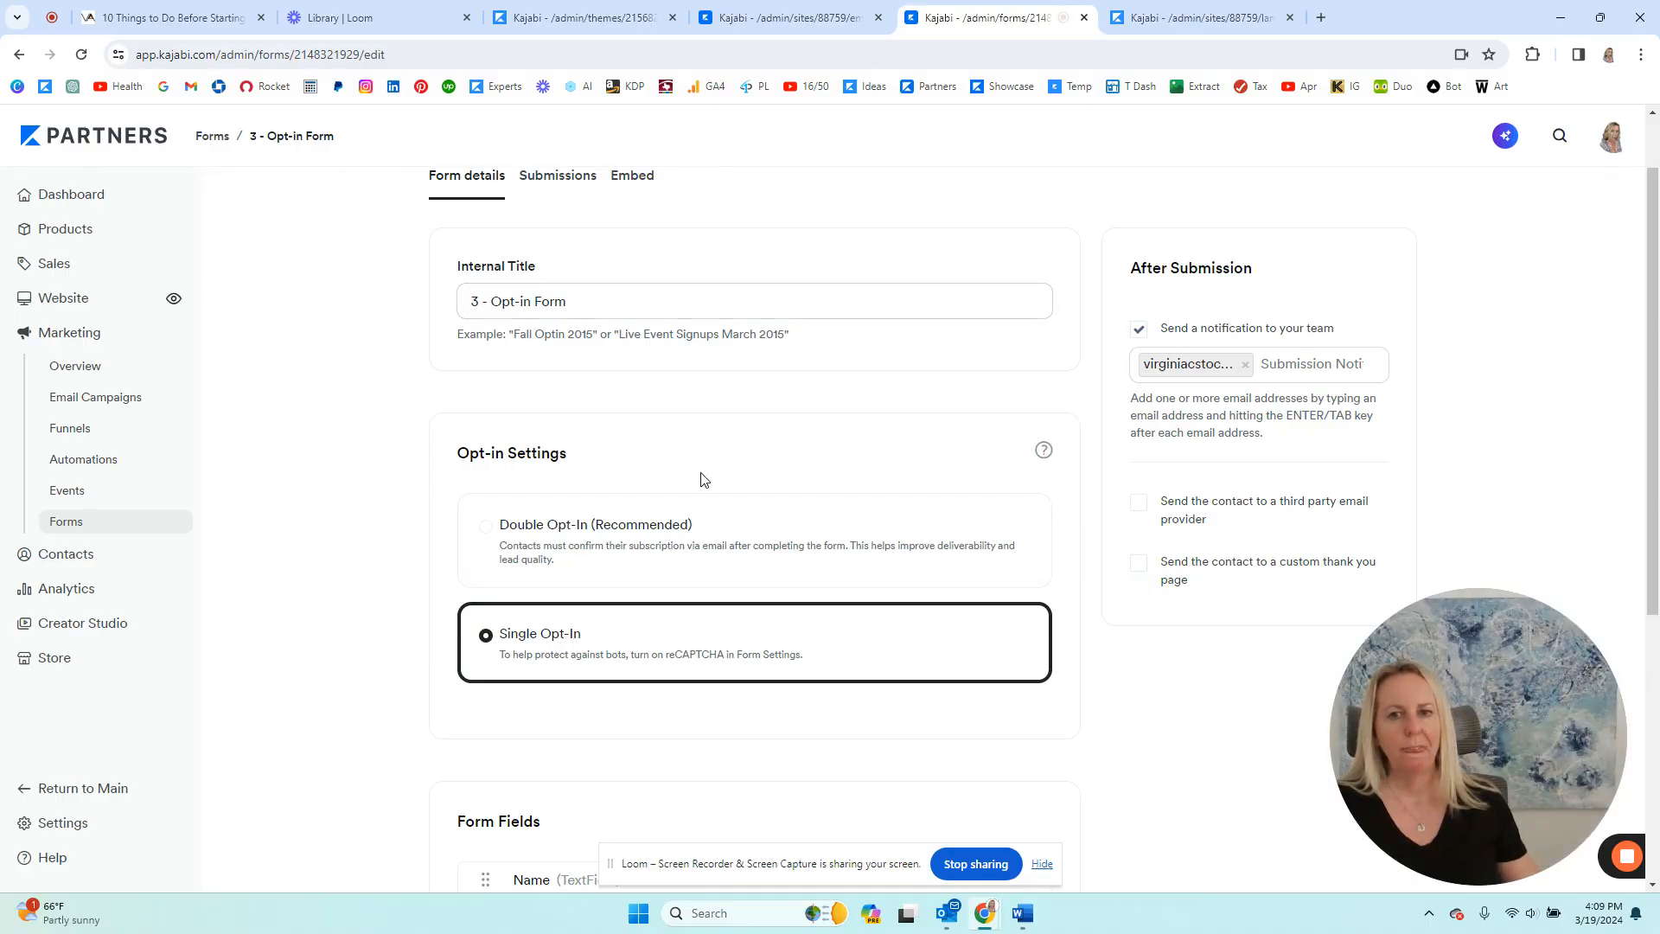
scroll(696, 463, down, 2)
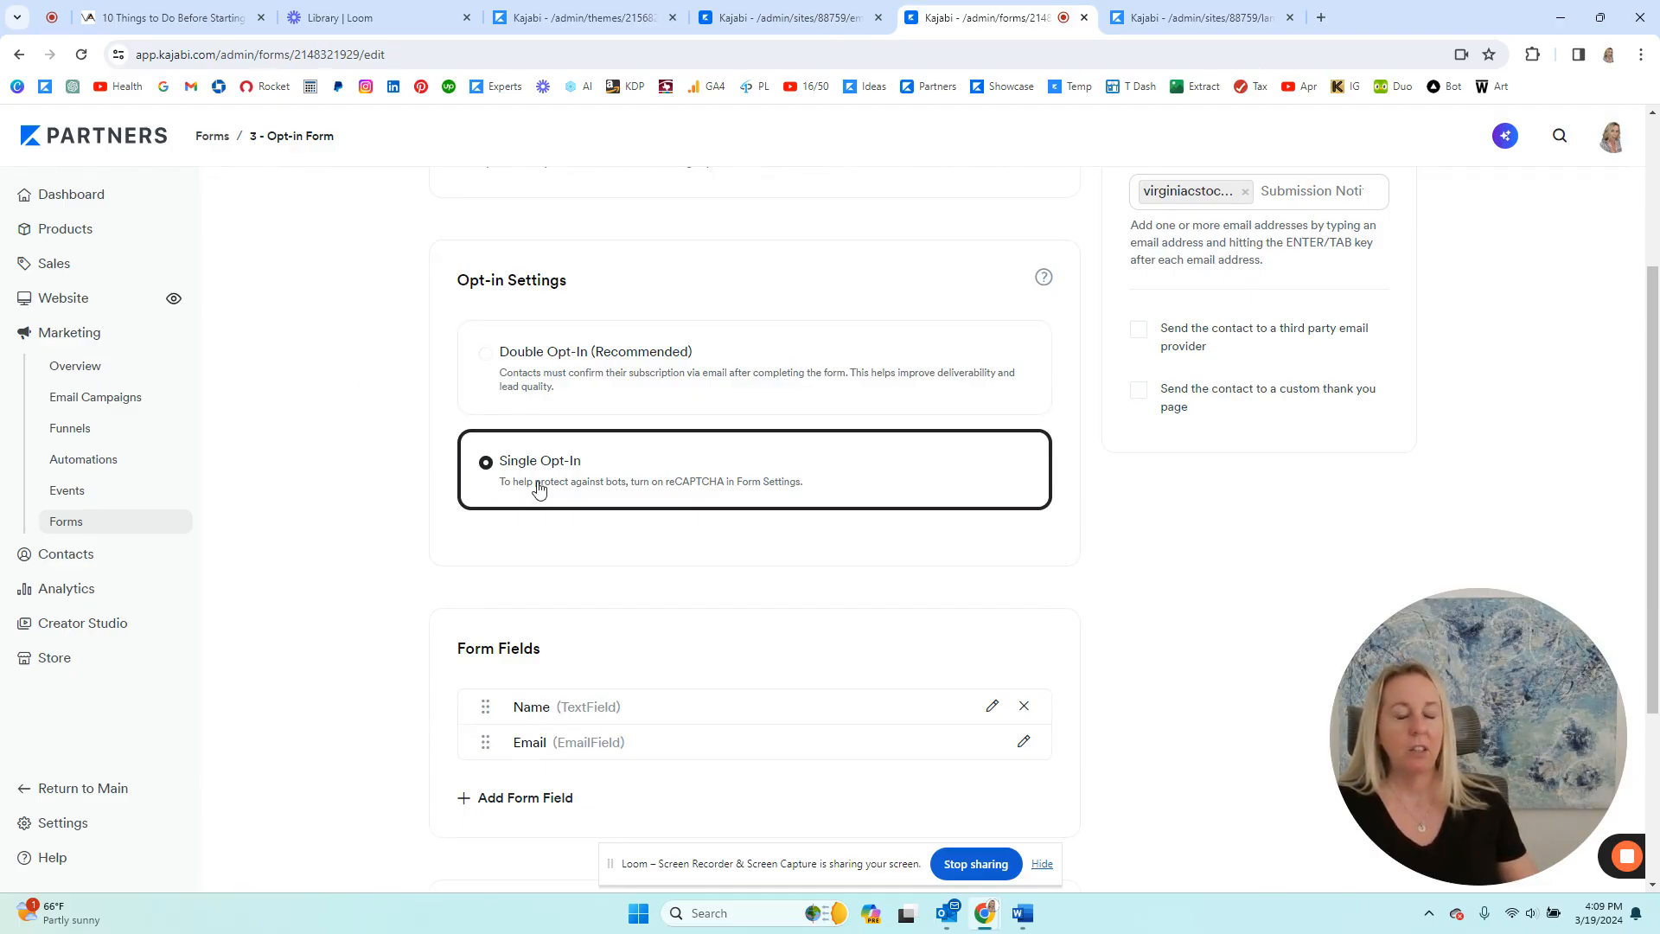
scroll(354, 510, up, 2)
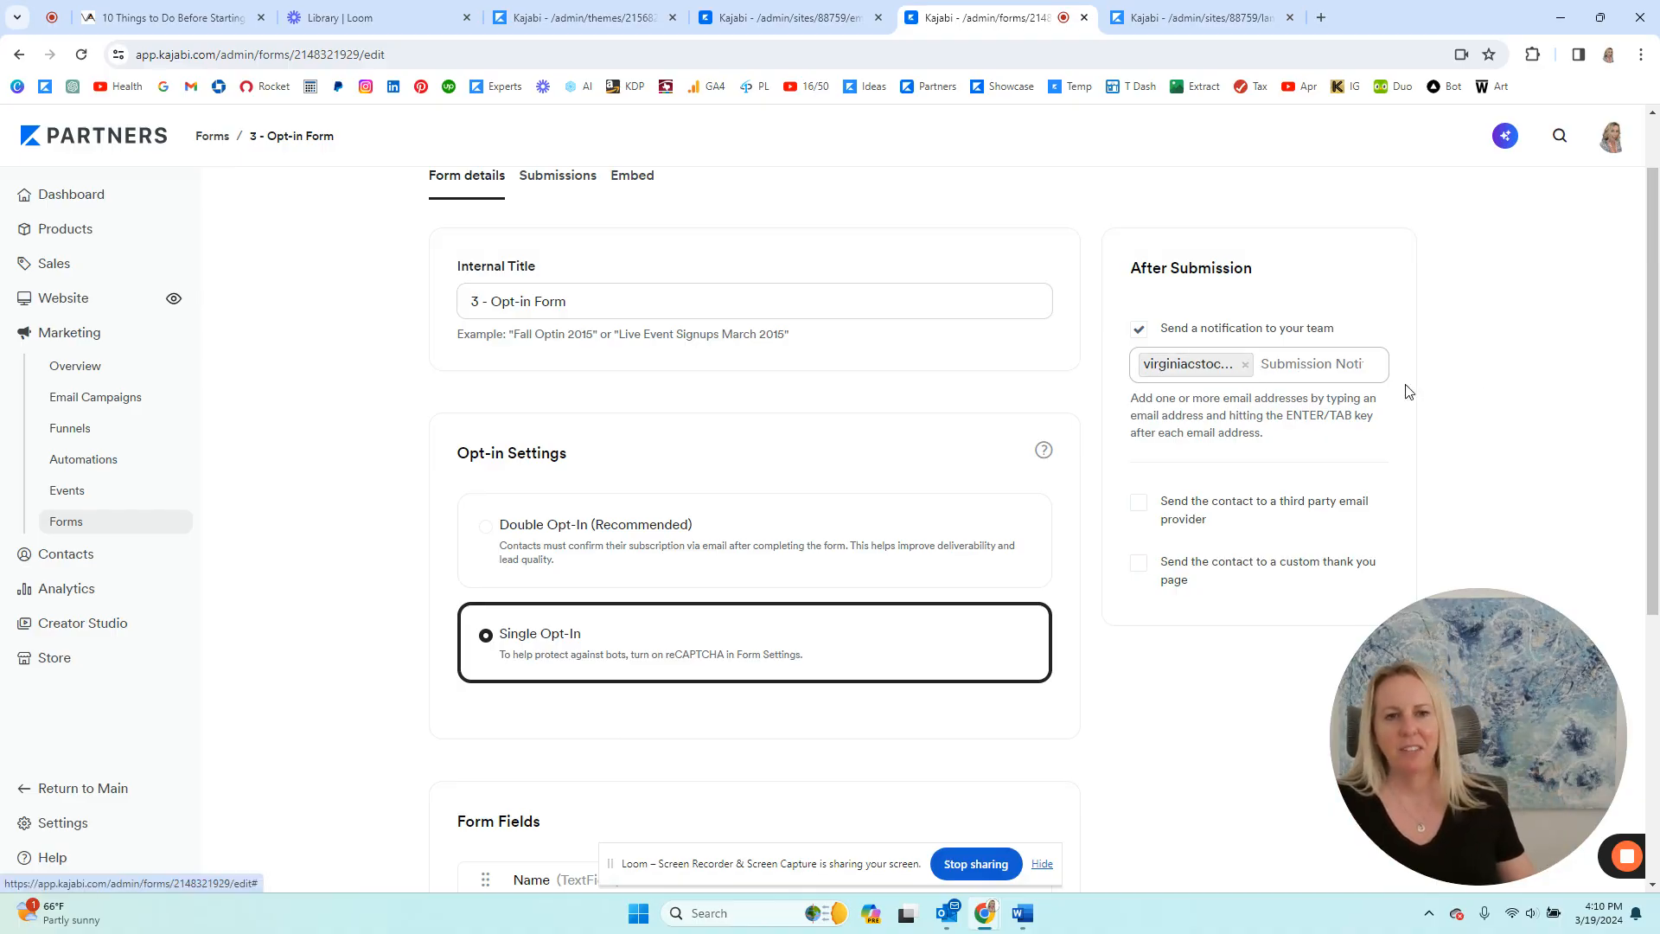
scroll(1419, 312, up, 1)
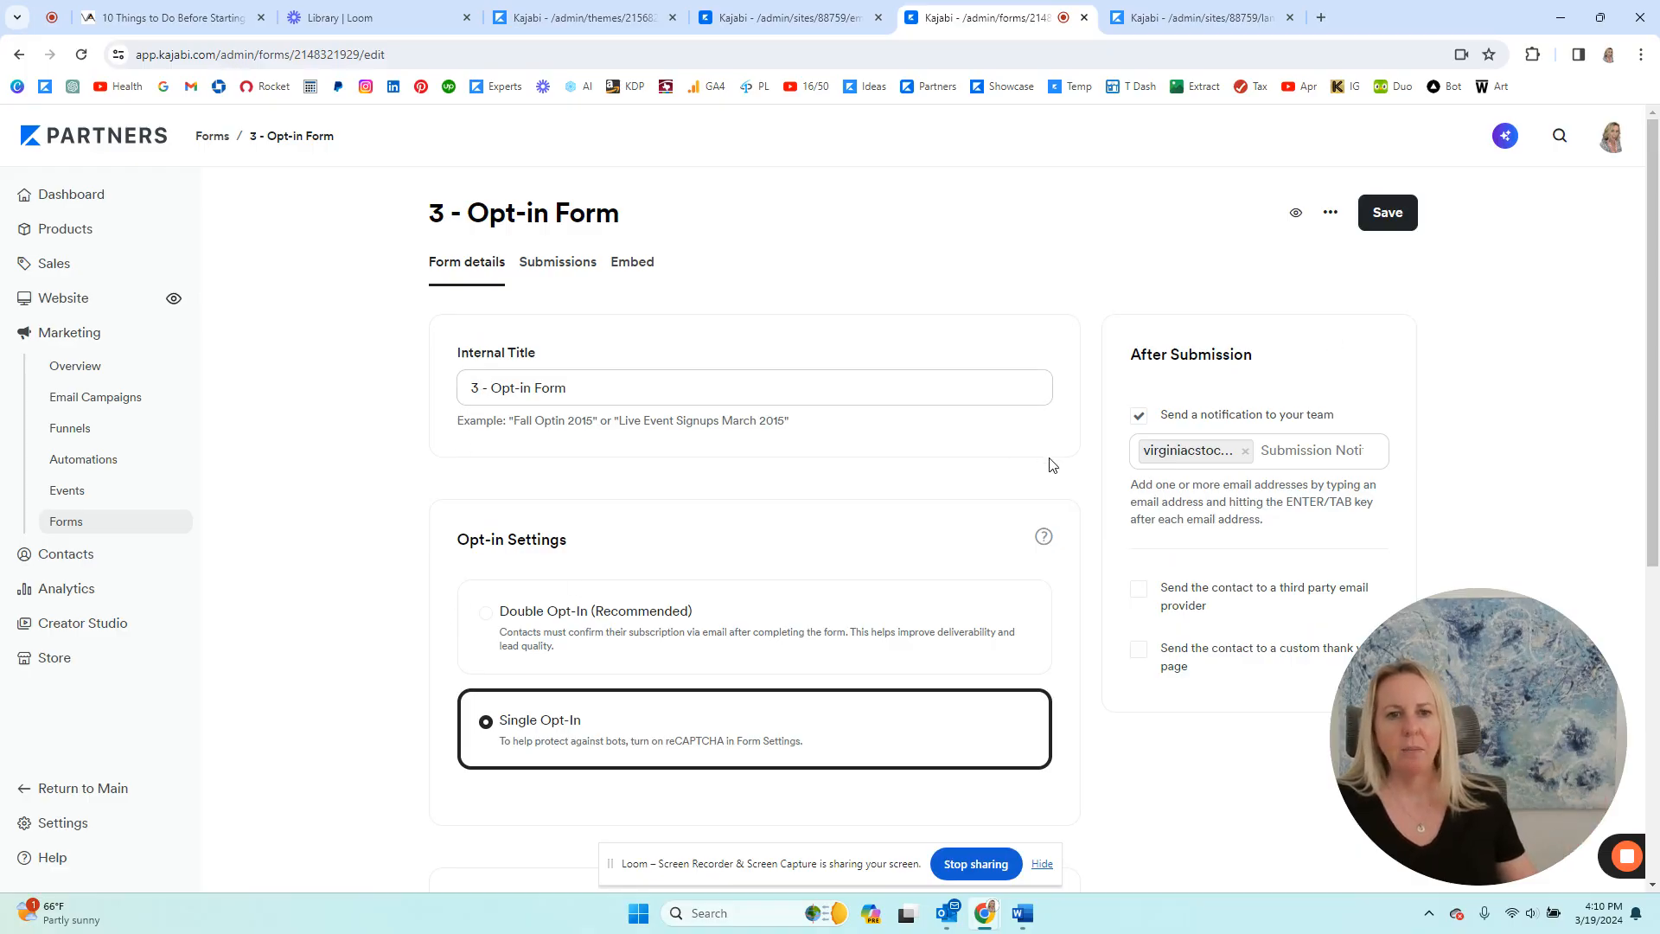
scroll(822, 506, down, 3)
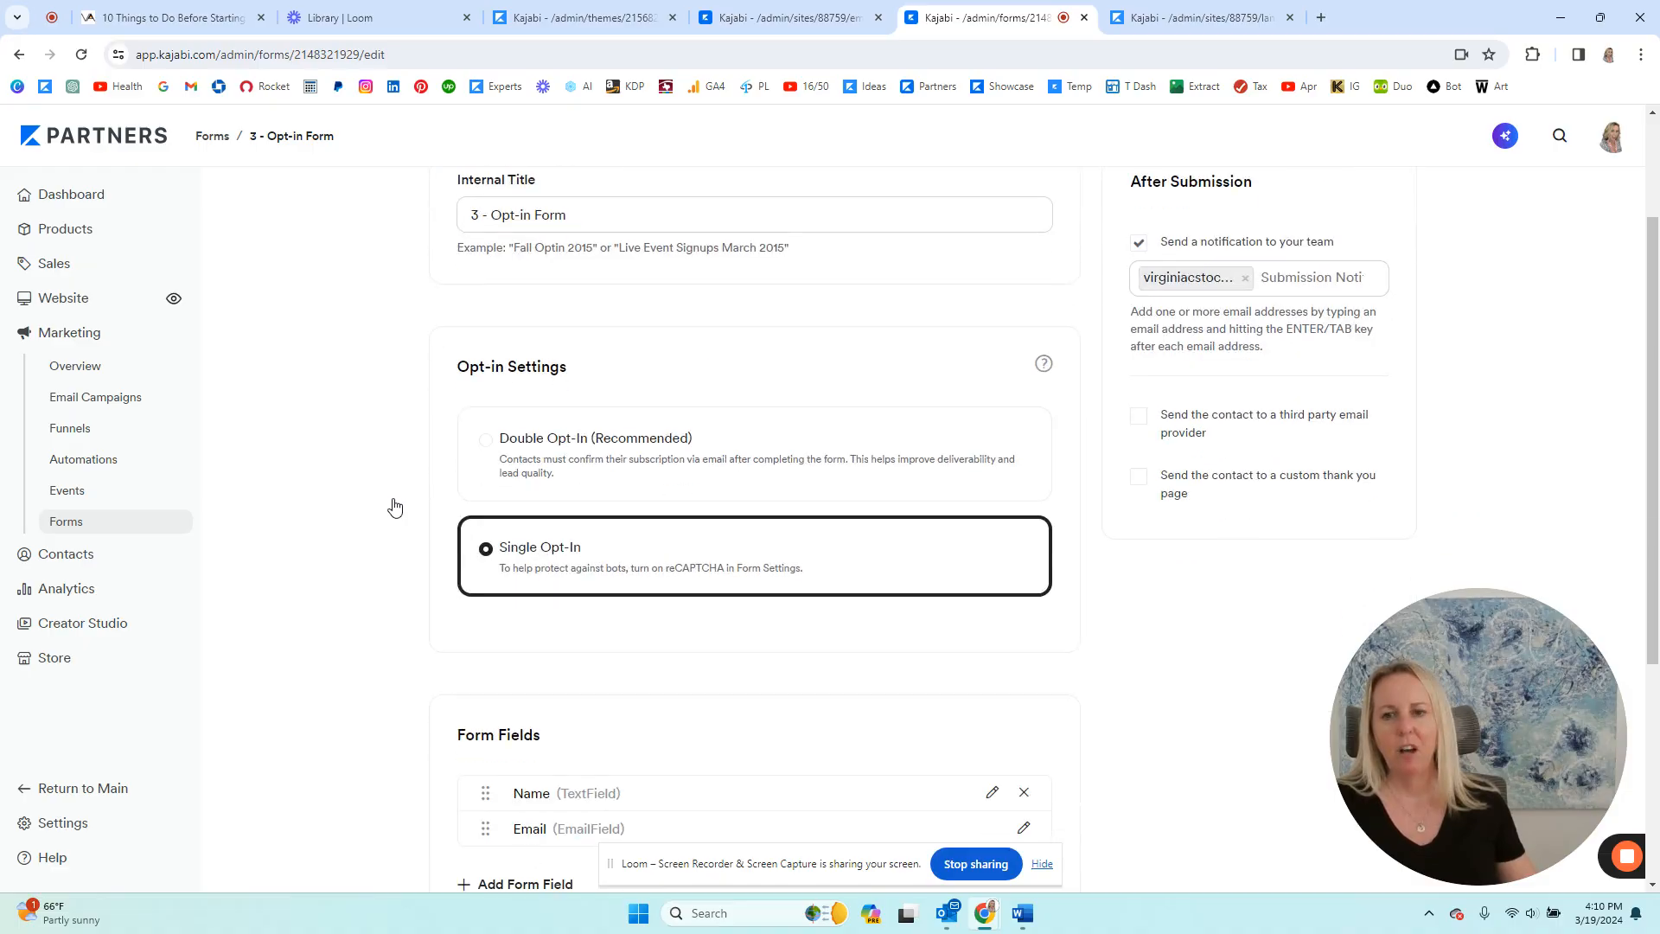
scroll(392, 505, down, 3)
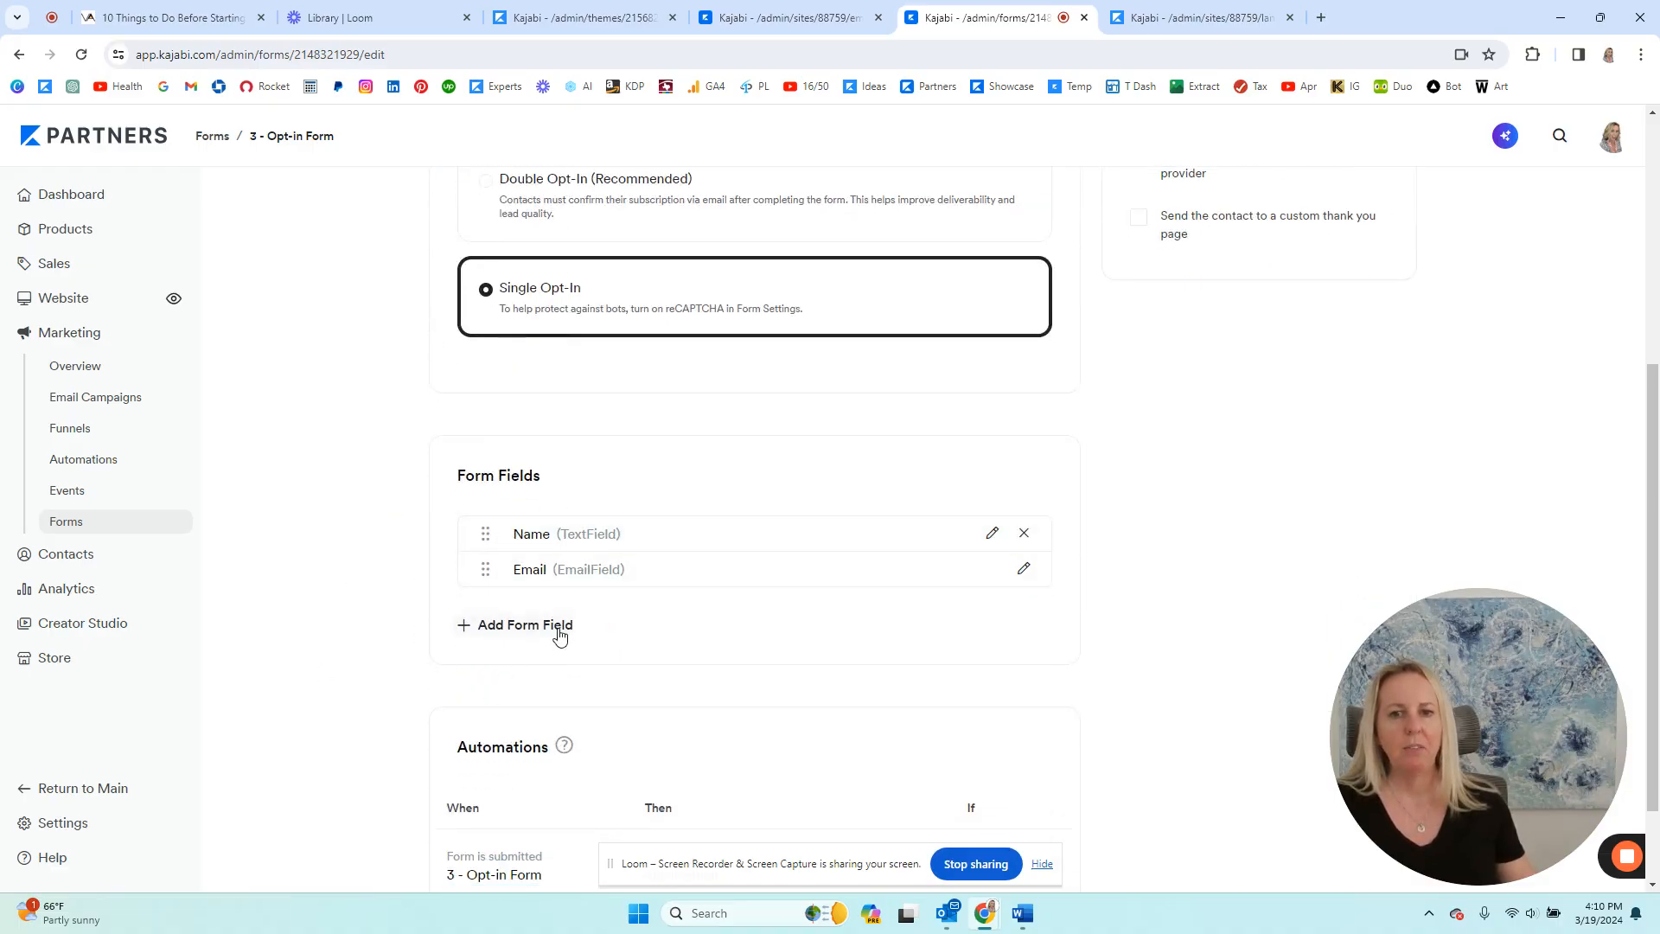
scroll(554, 630, up, 5)
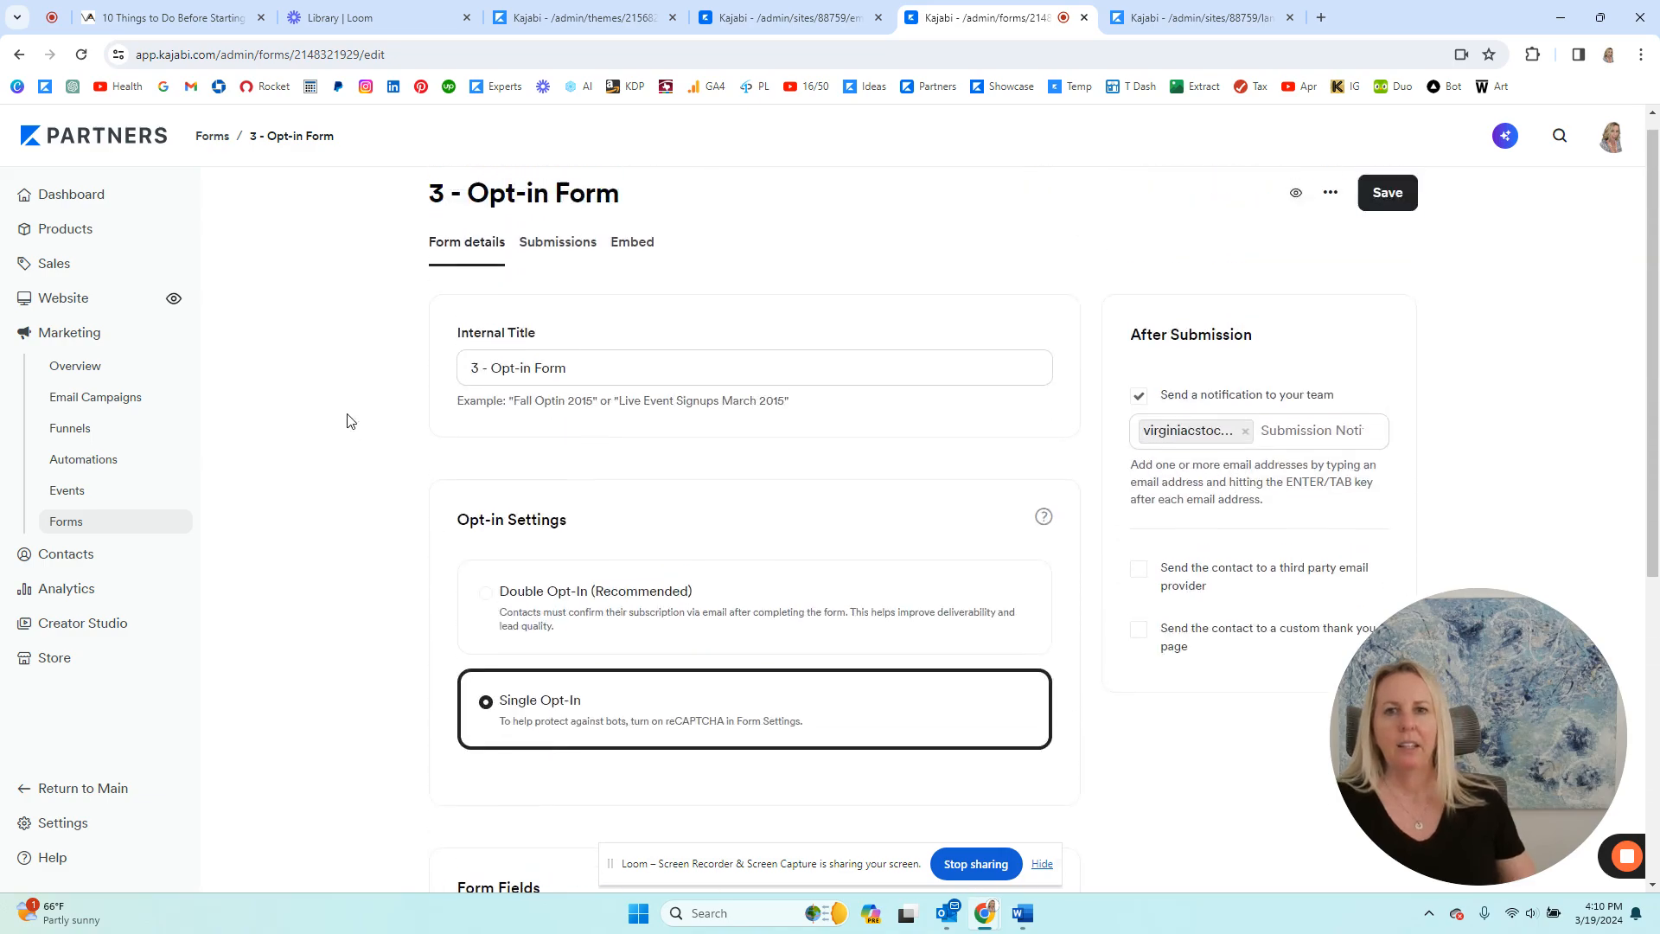
- Revisit the thank-you page, email sequence and form, and open the 4 - Opt-in Landing Page for customizing
click(1152, 16)
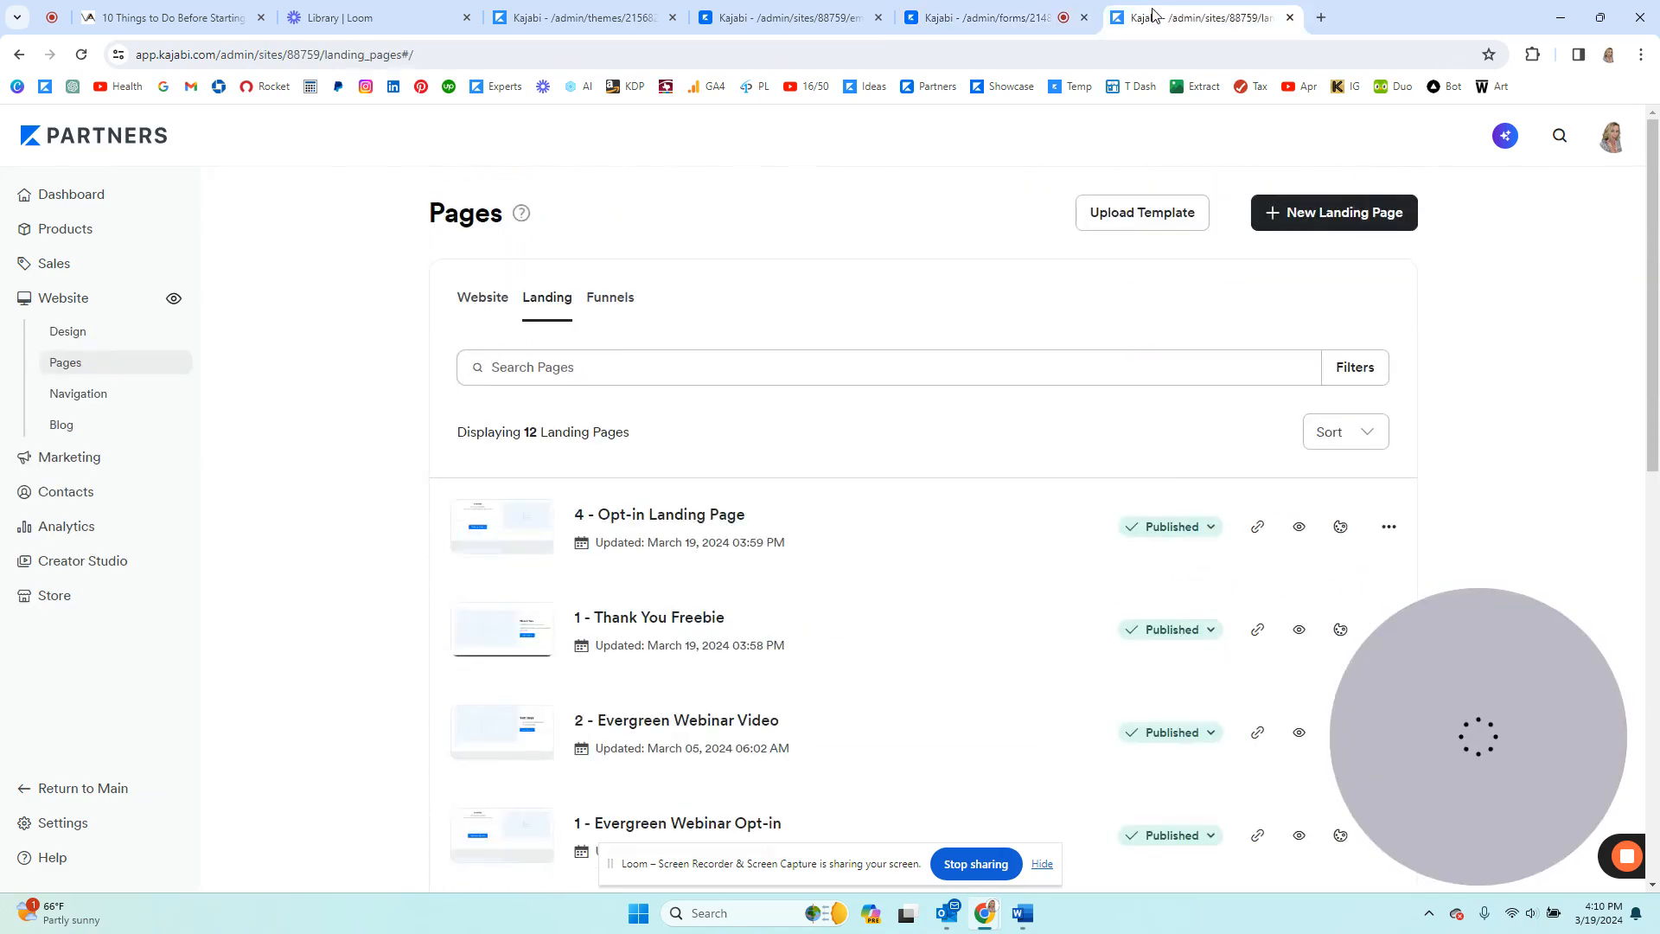
click(553, 24)
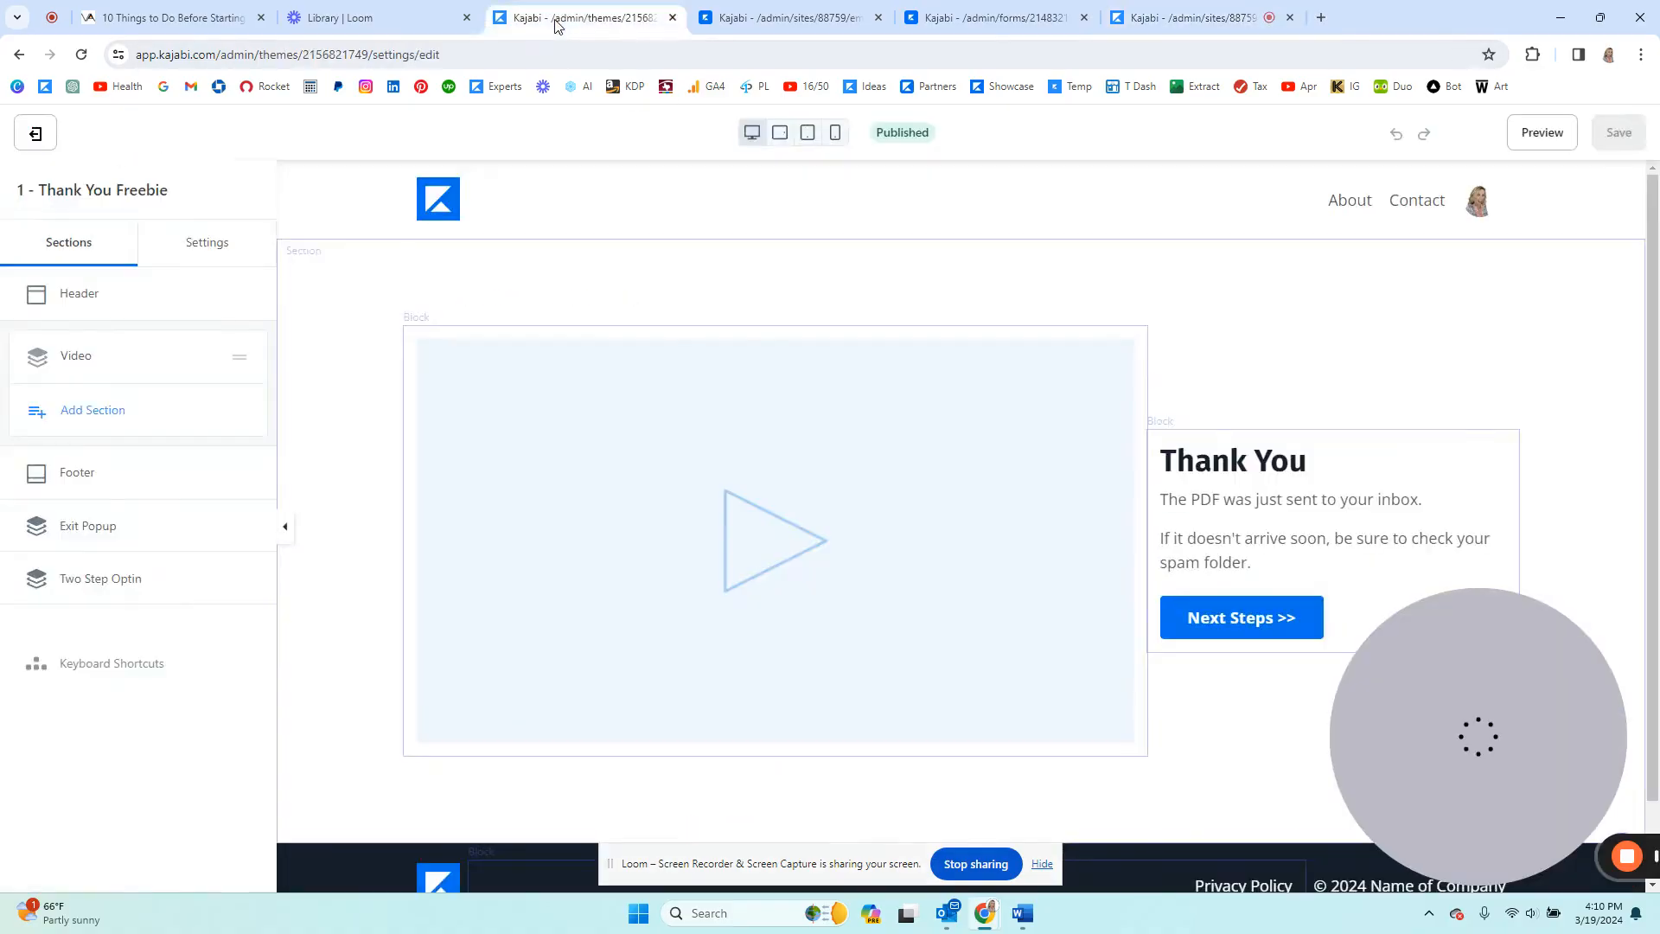
click(796, 12)
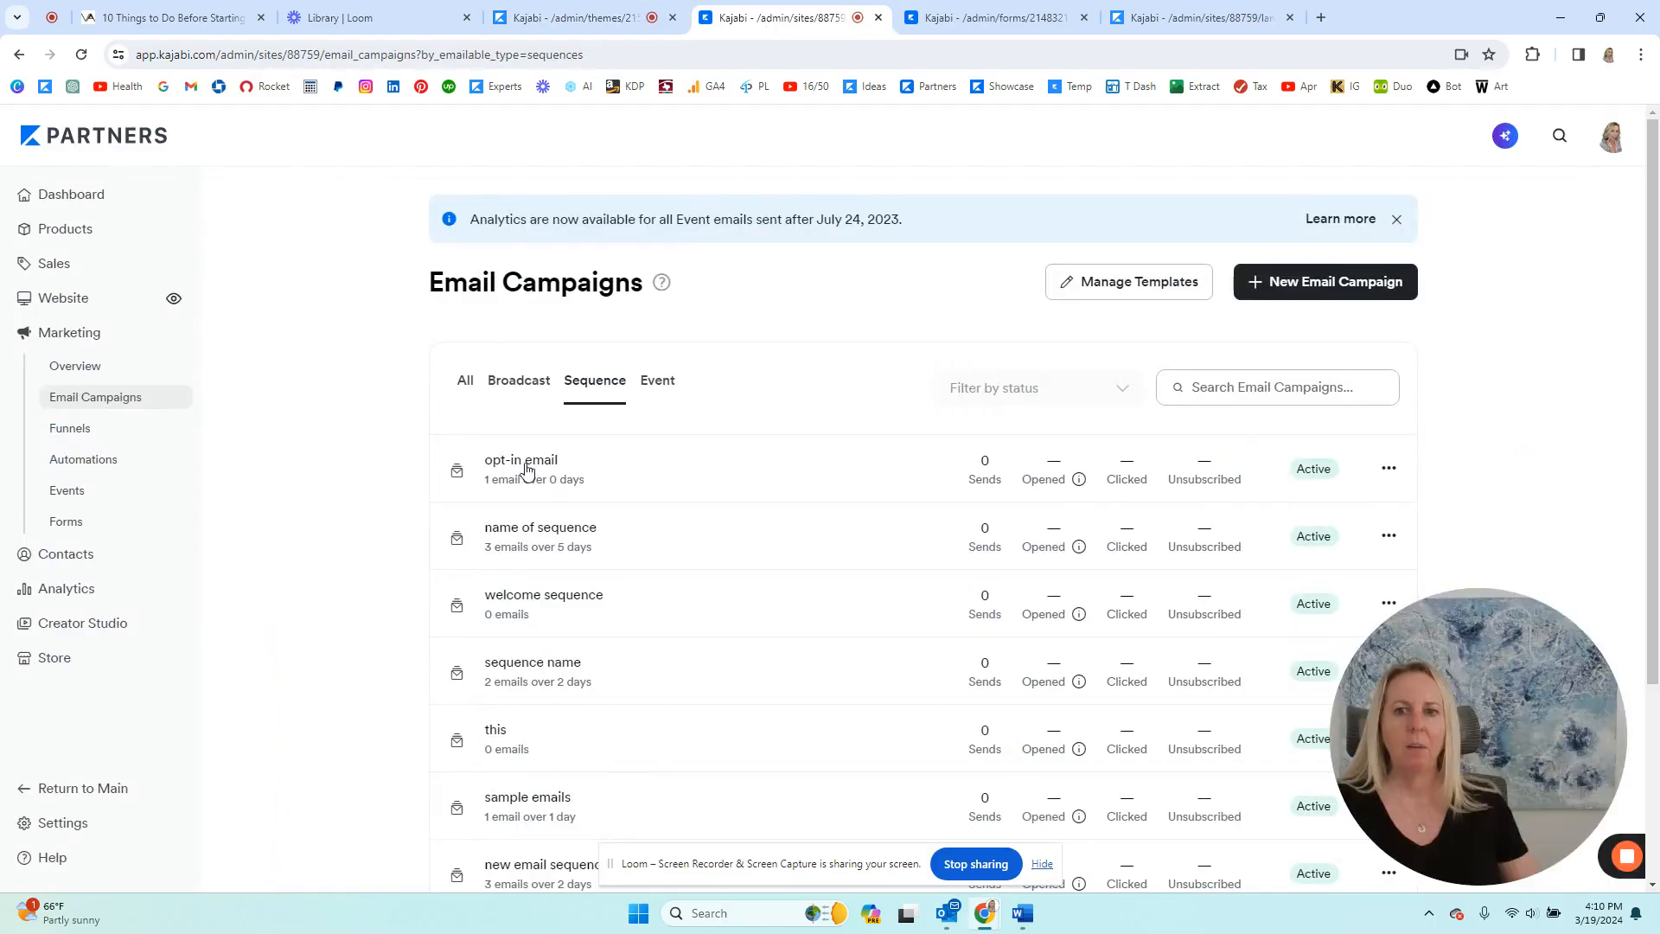
click(969, 16)
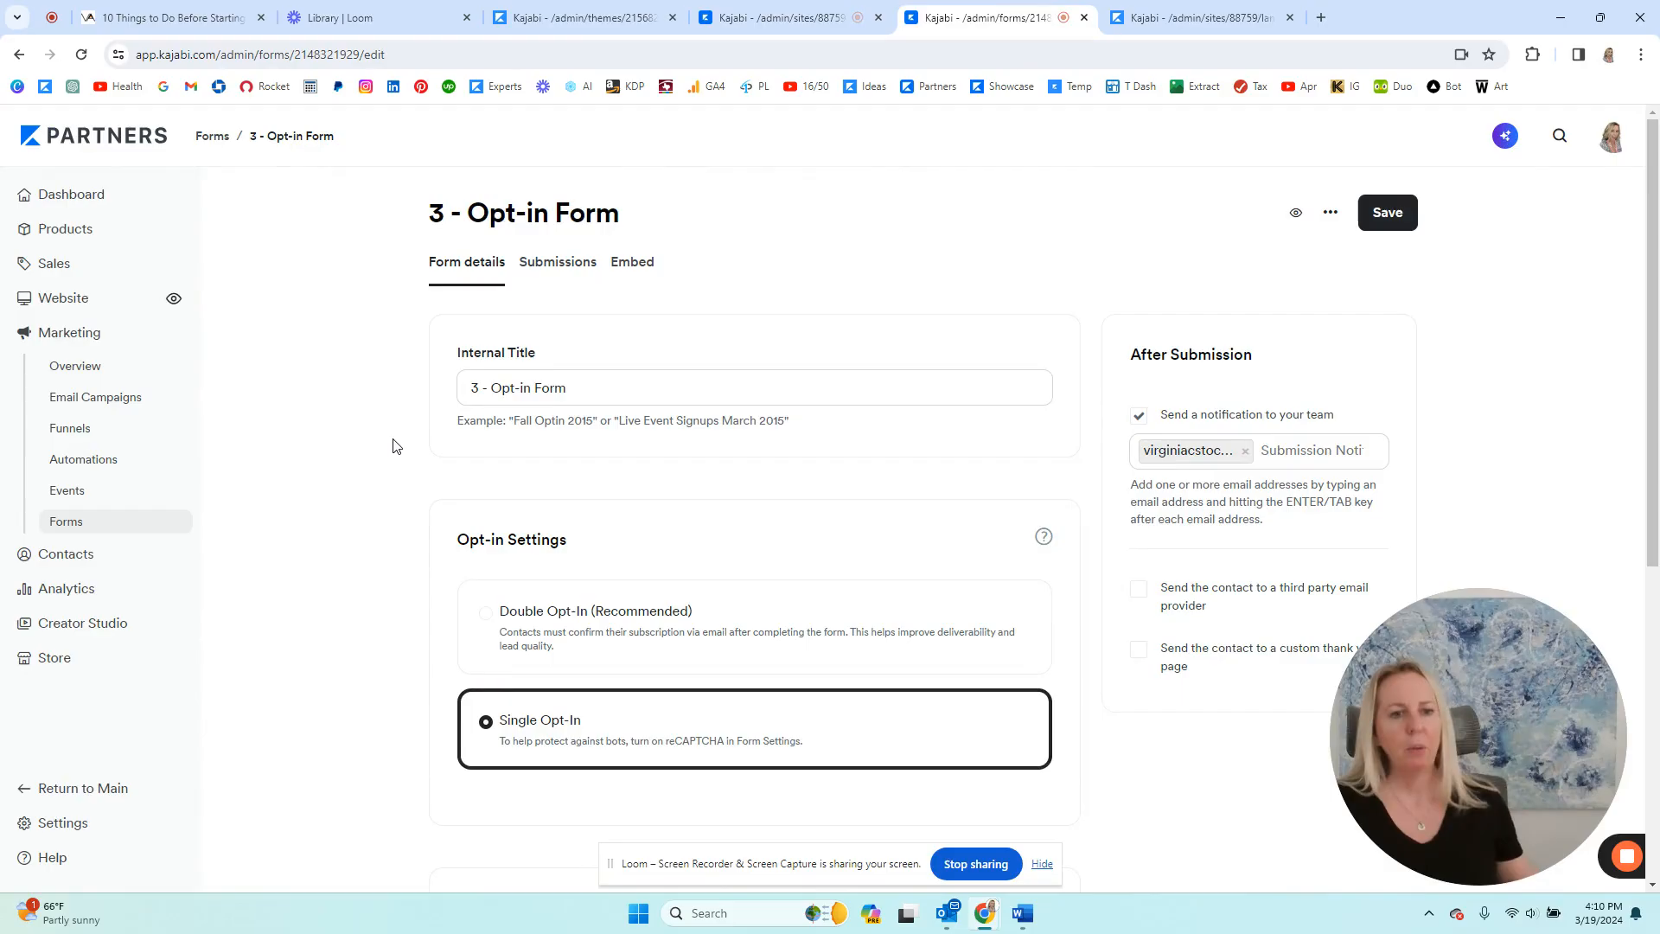
click(1164, 7)
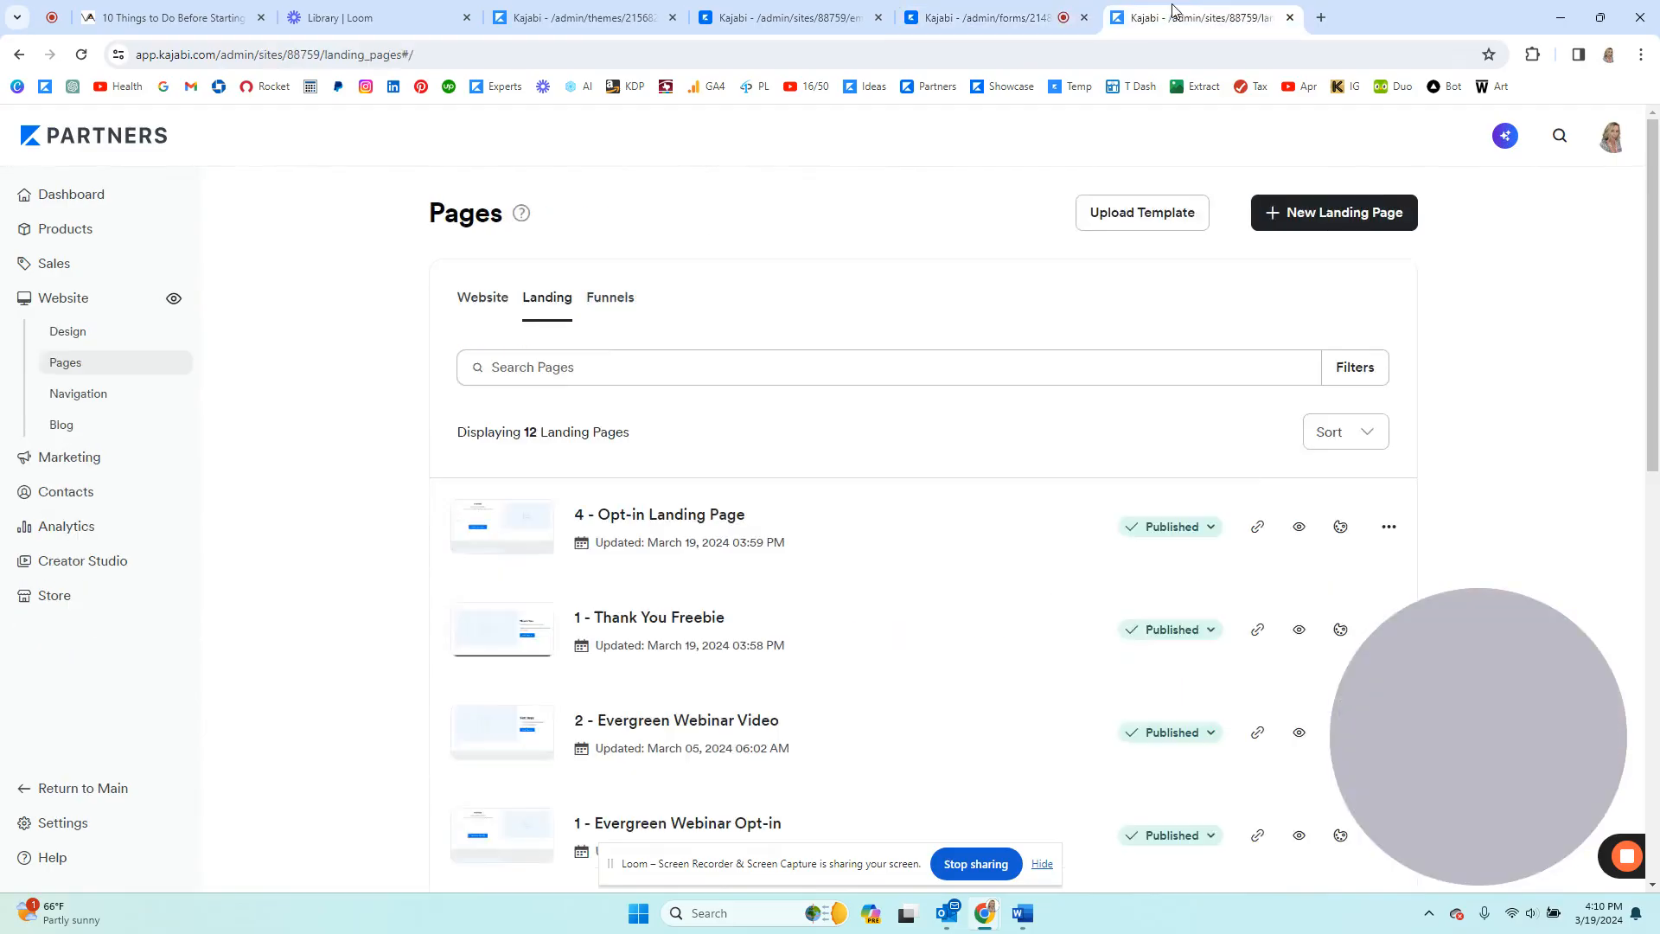
click(681, 525)
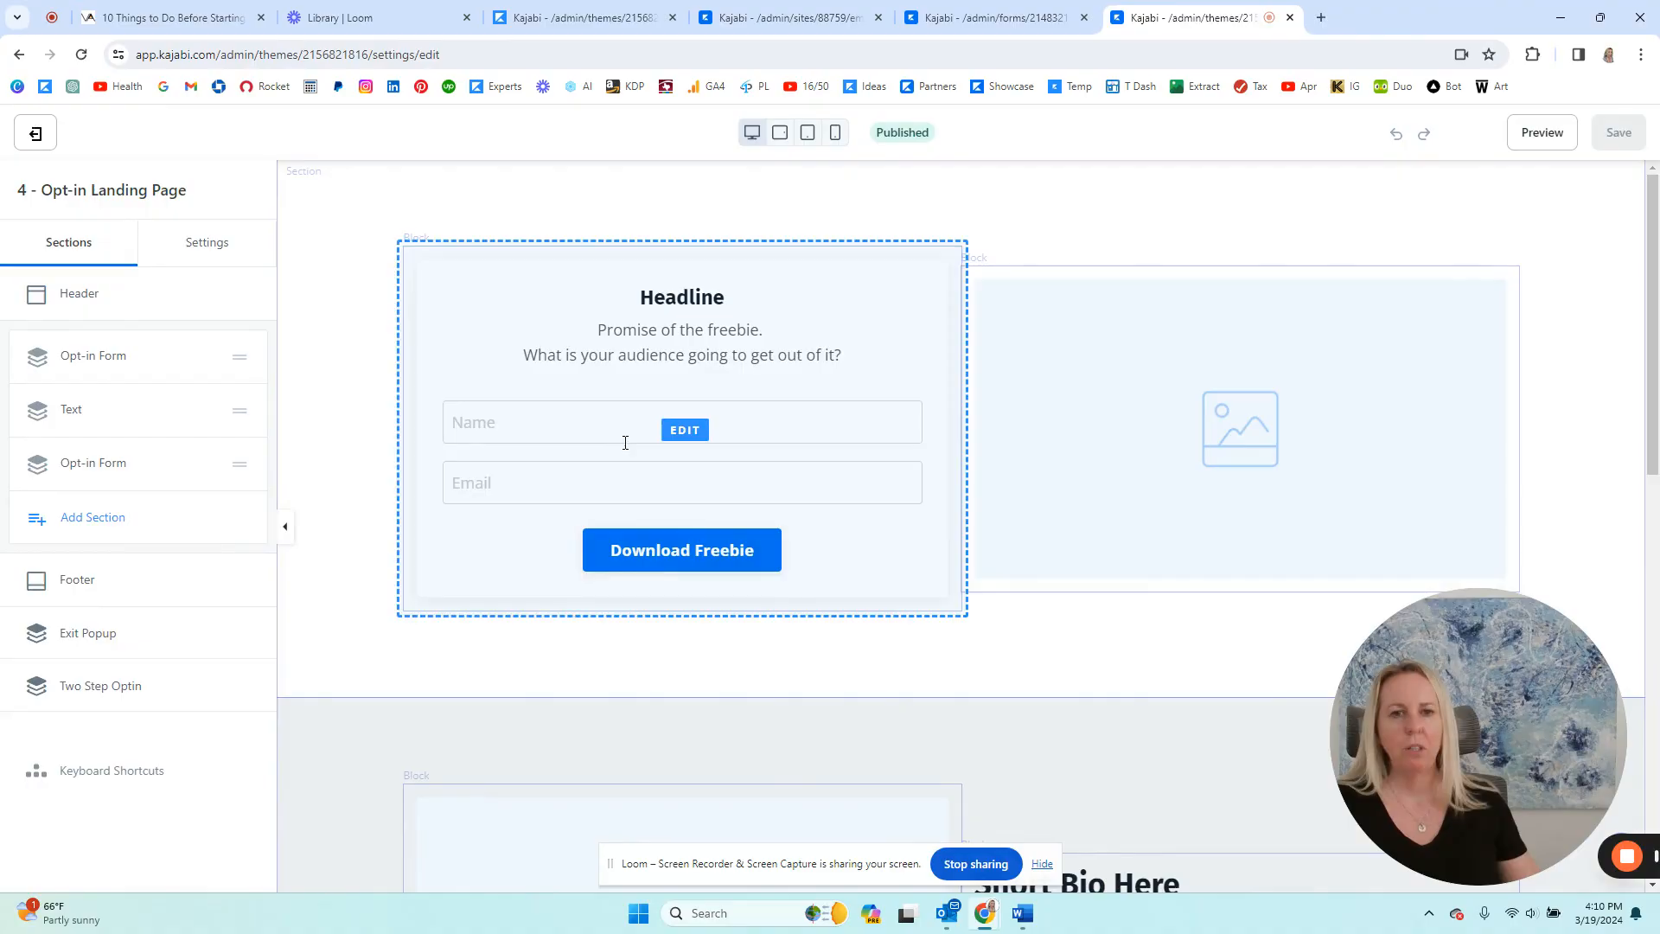
- Look over the landing page's form and bio sections, and open the settings of the "2nd Approach to Headline" opt-in section
scroll(1205, 433, down, 4)
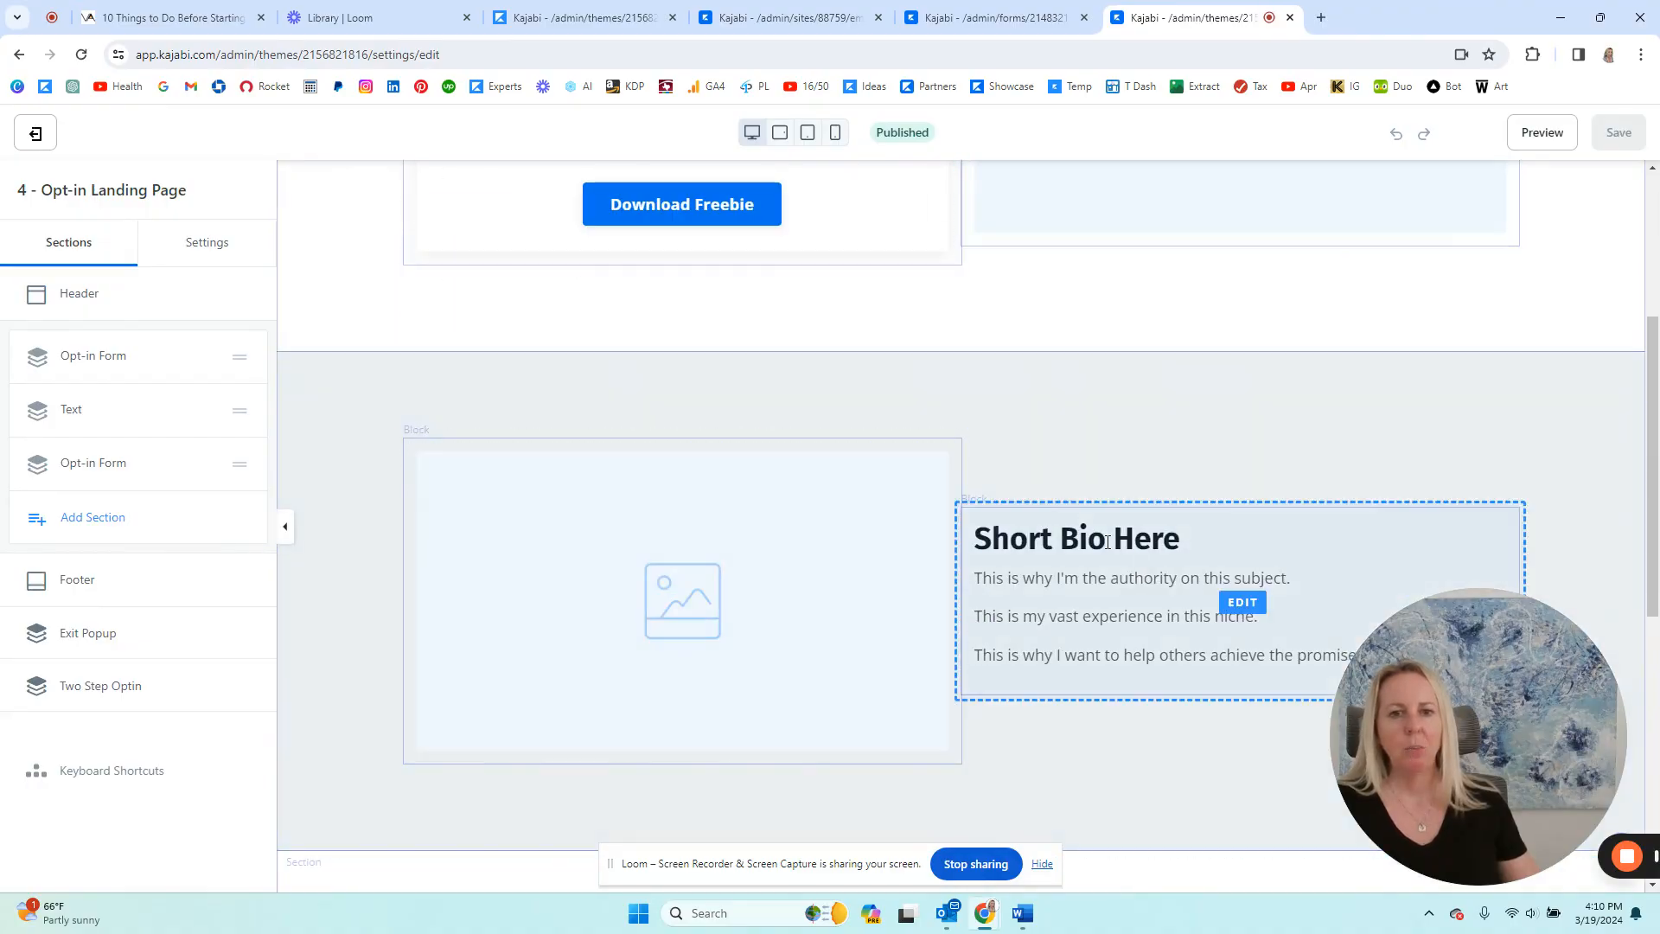
scroll(1124, 562, down, 6)
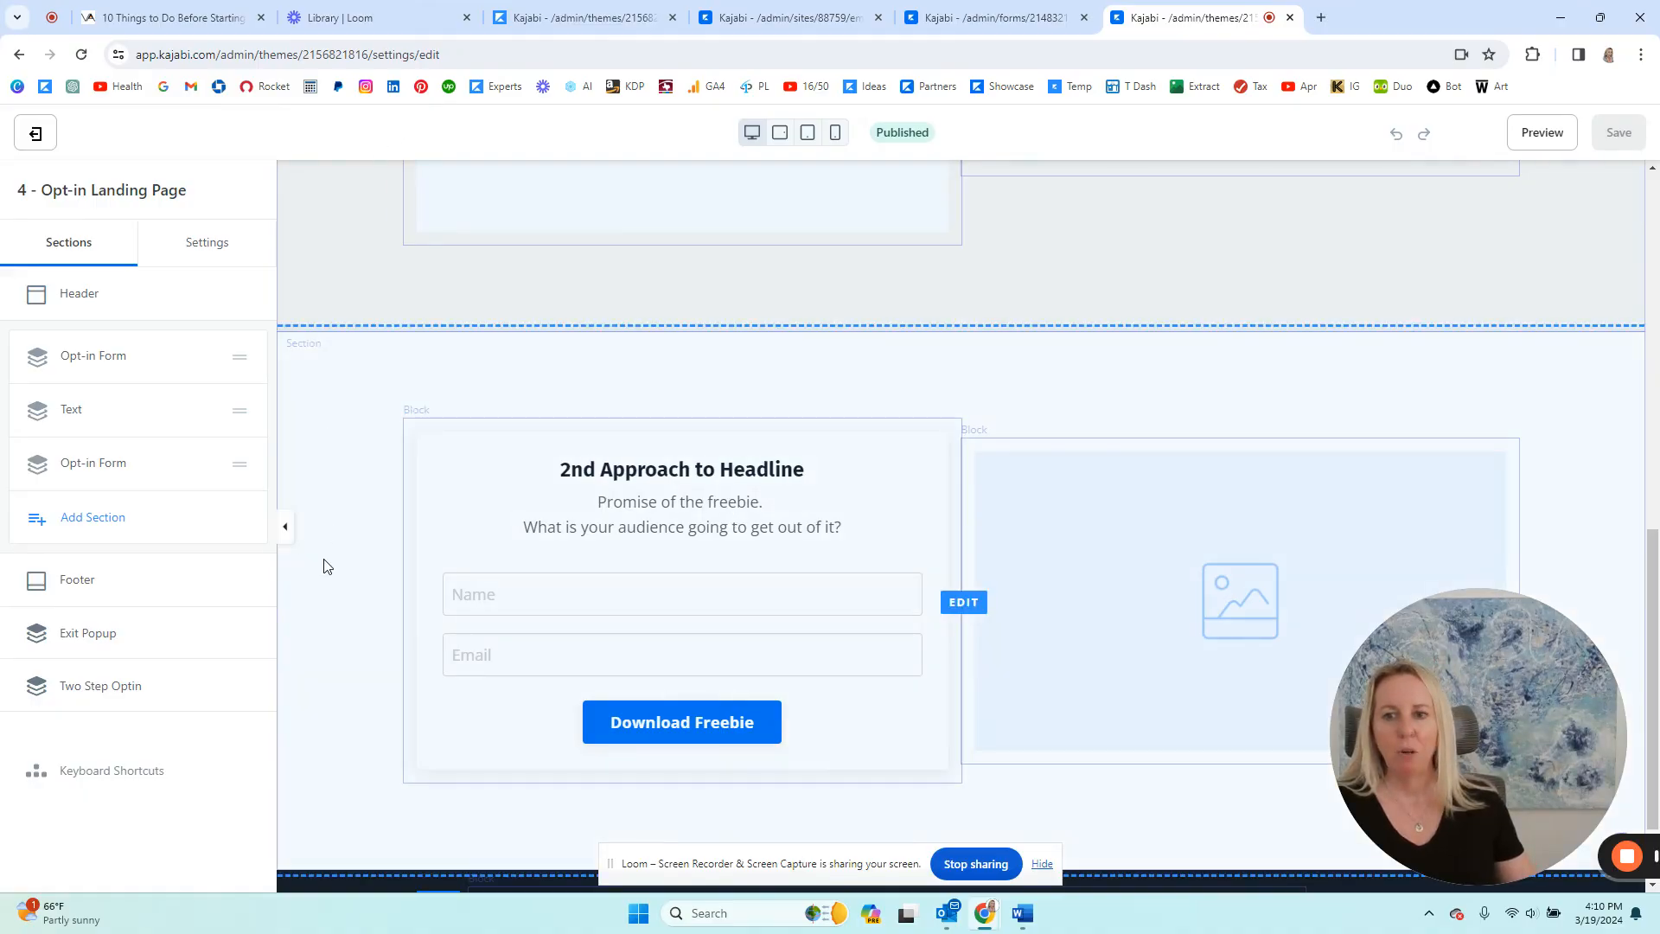
click(322, 490)
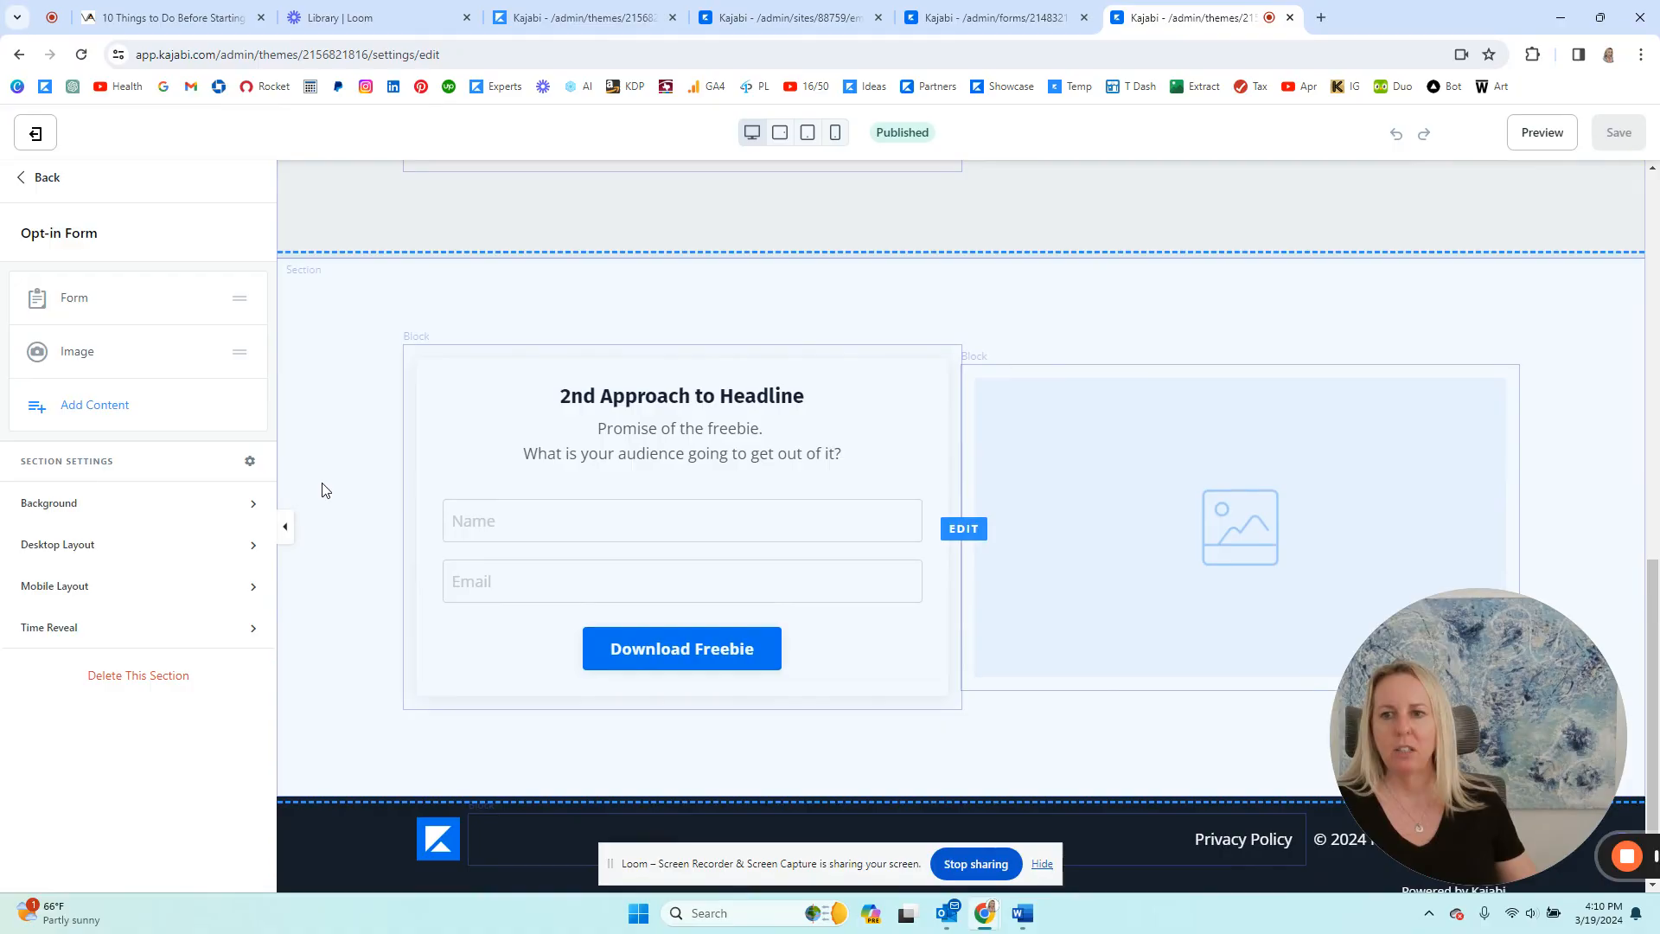
- Add a form block to the landing page's opt-in section and link it to the 3 - Opt-in Form
click(97, 407)
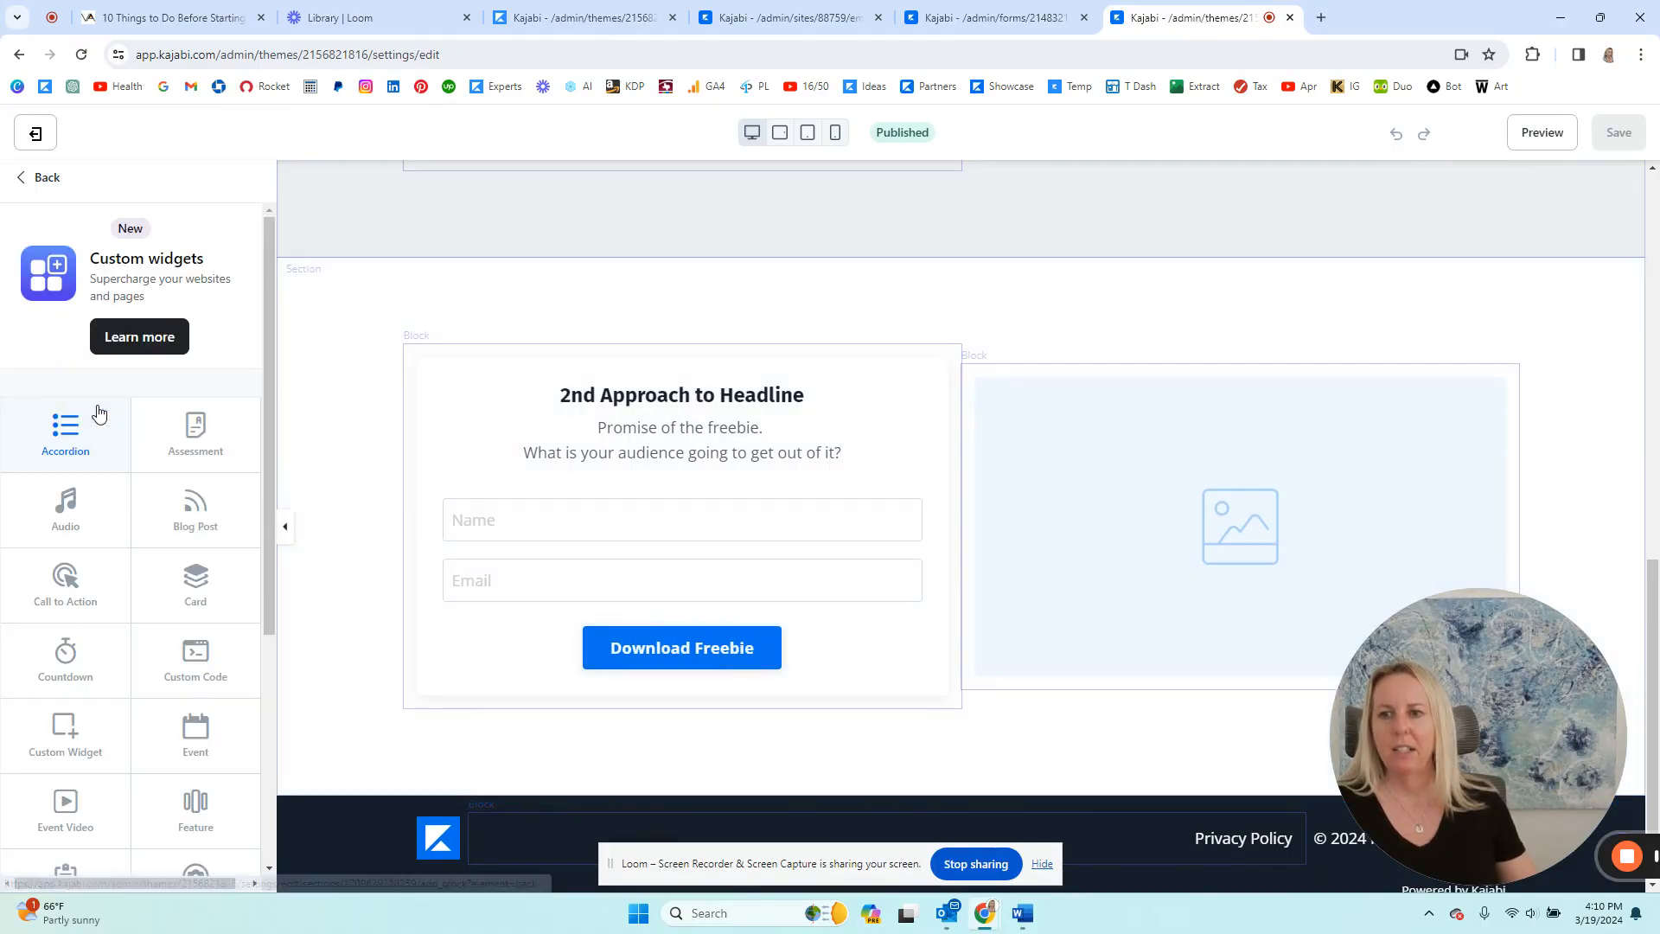
scroll(106, 757, down, 3)
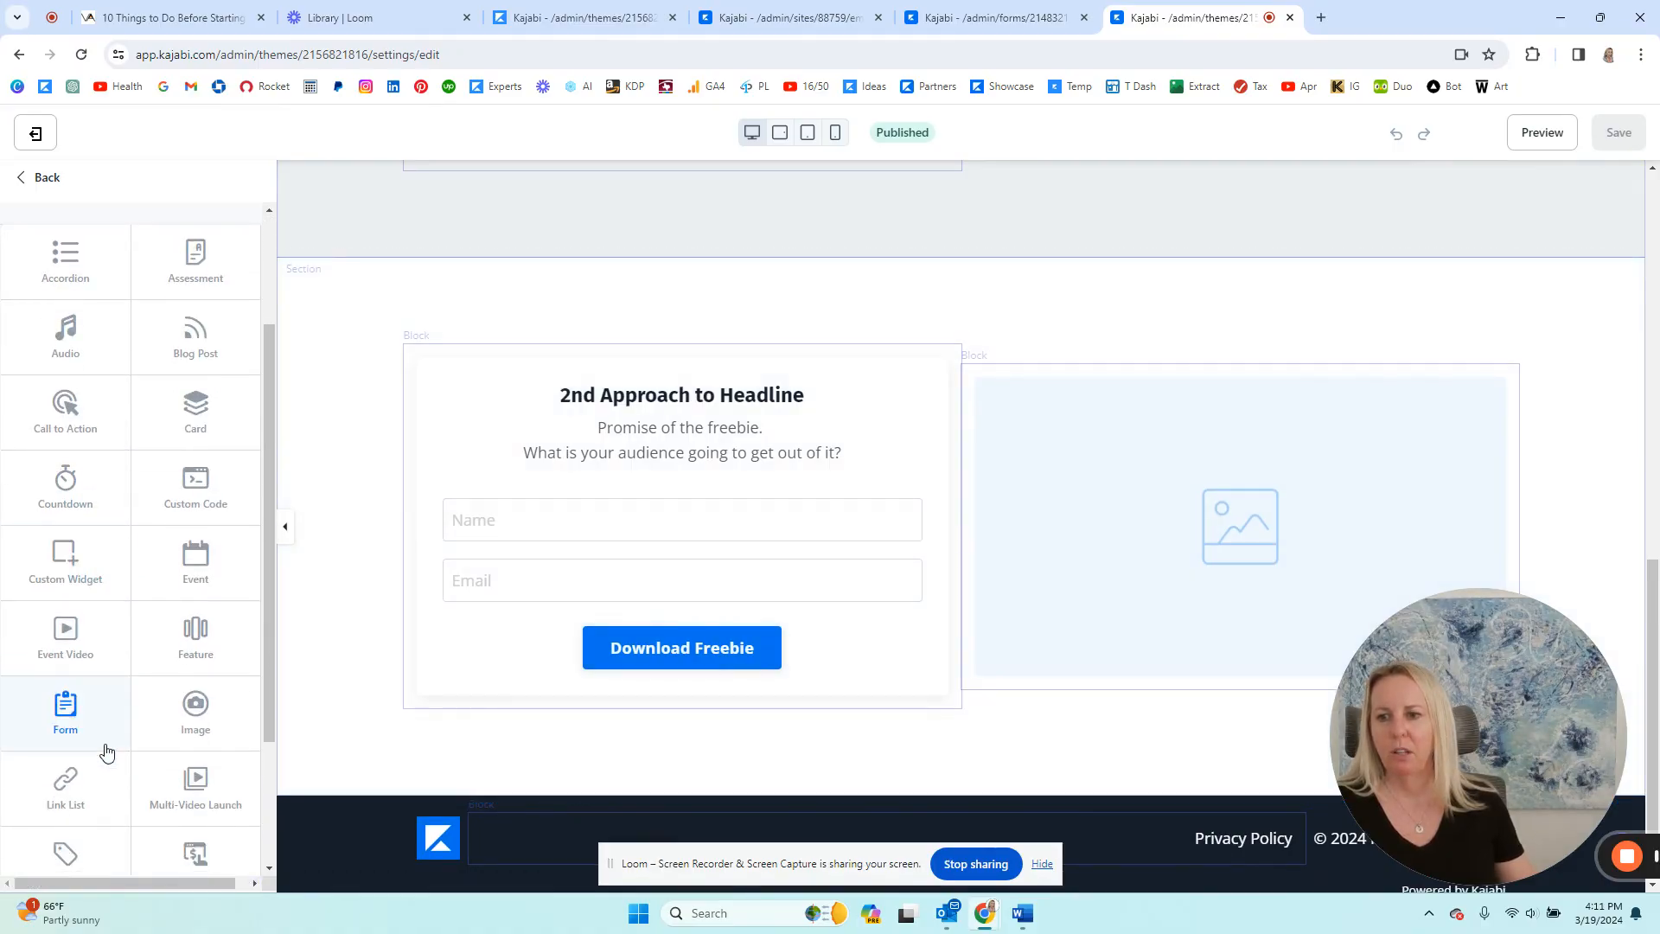
click(75, 696)
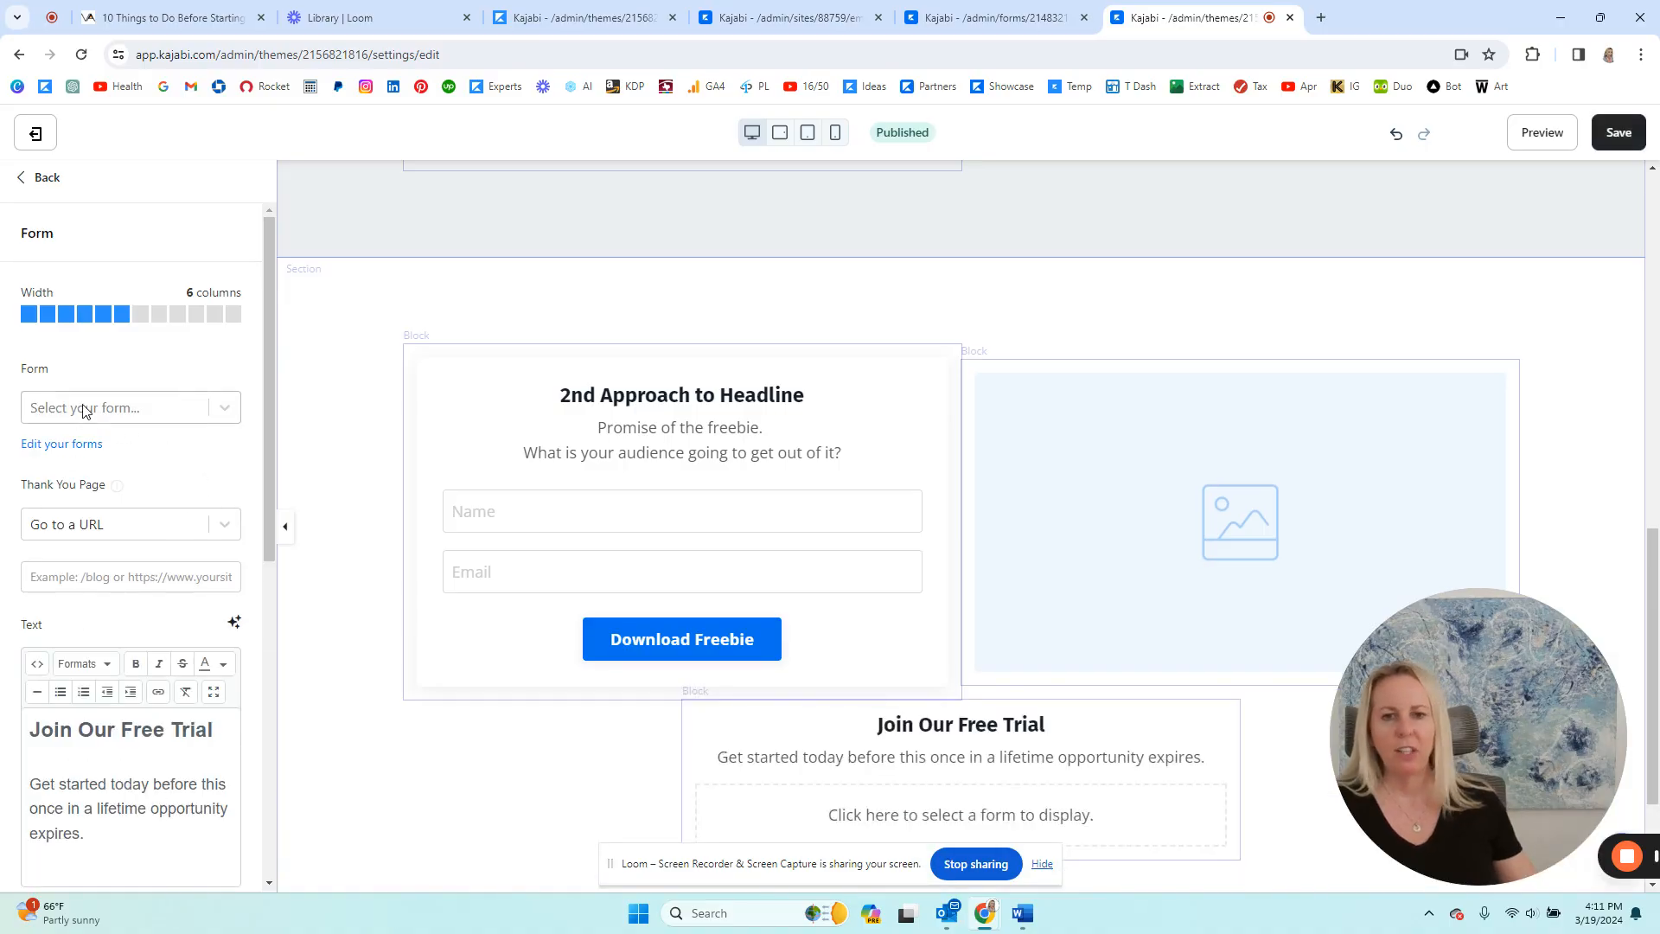
click(949, 28)
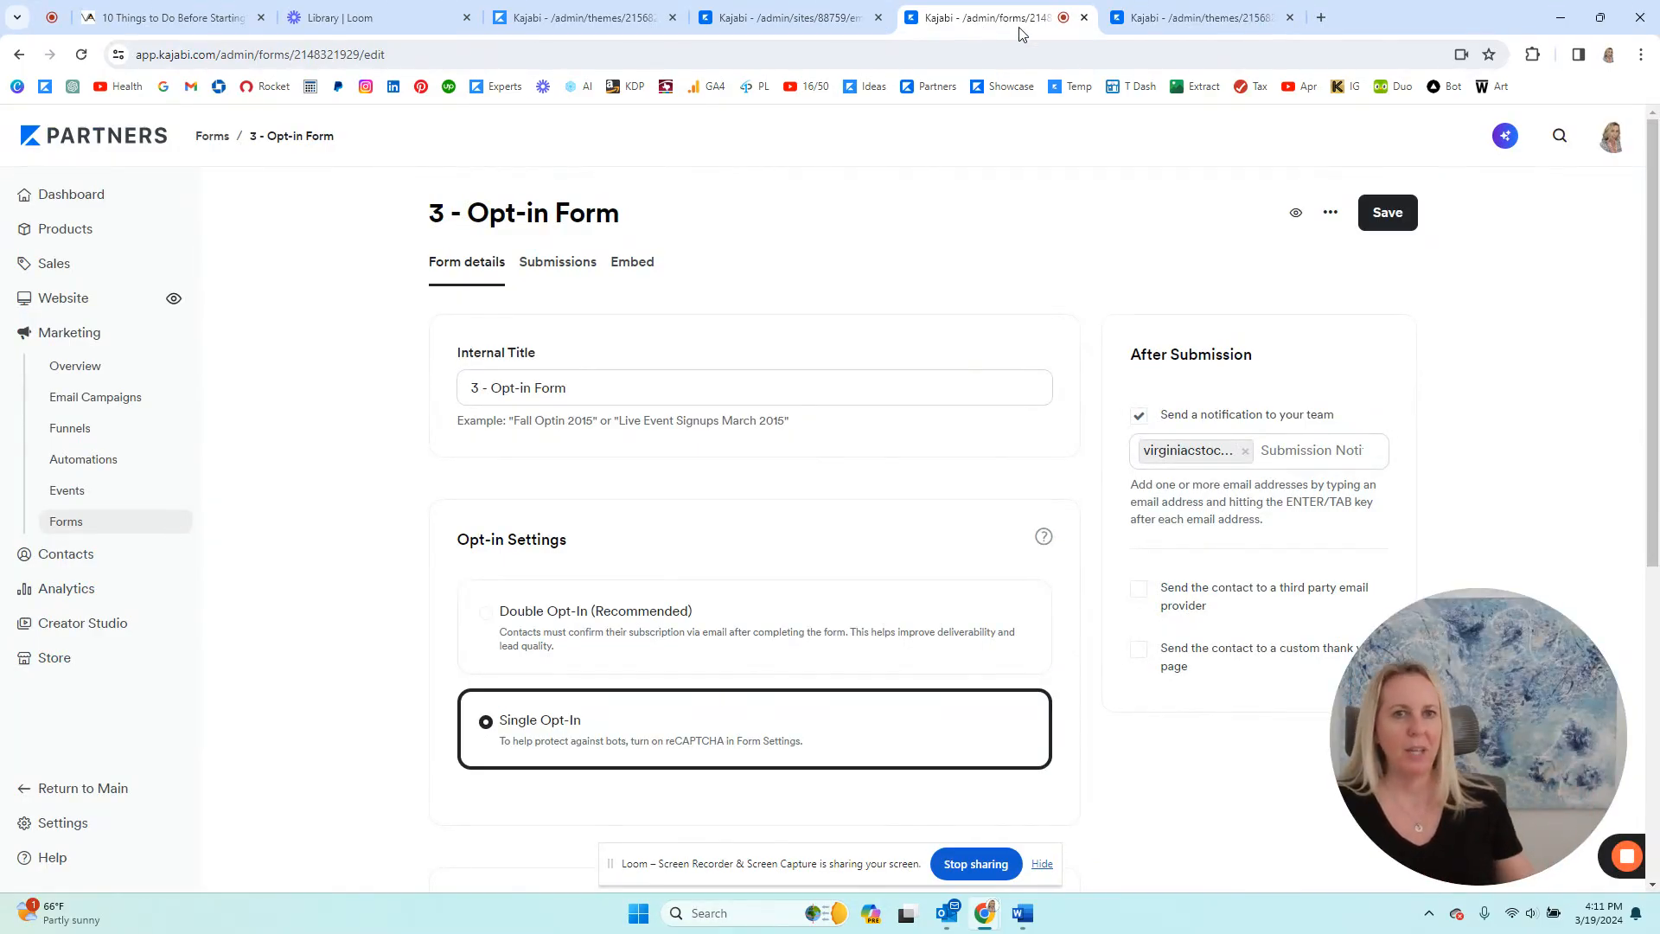
click(1161, 23)
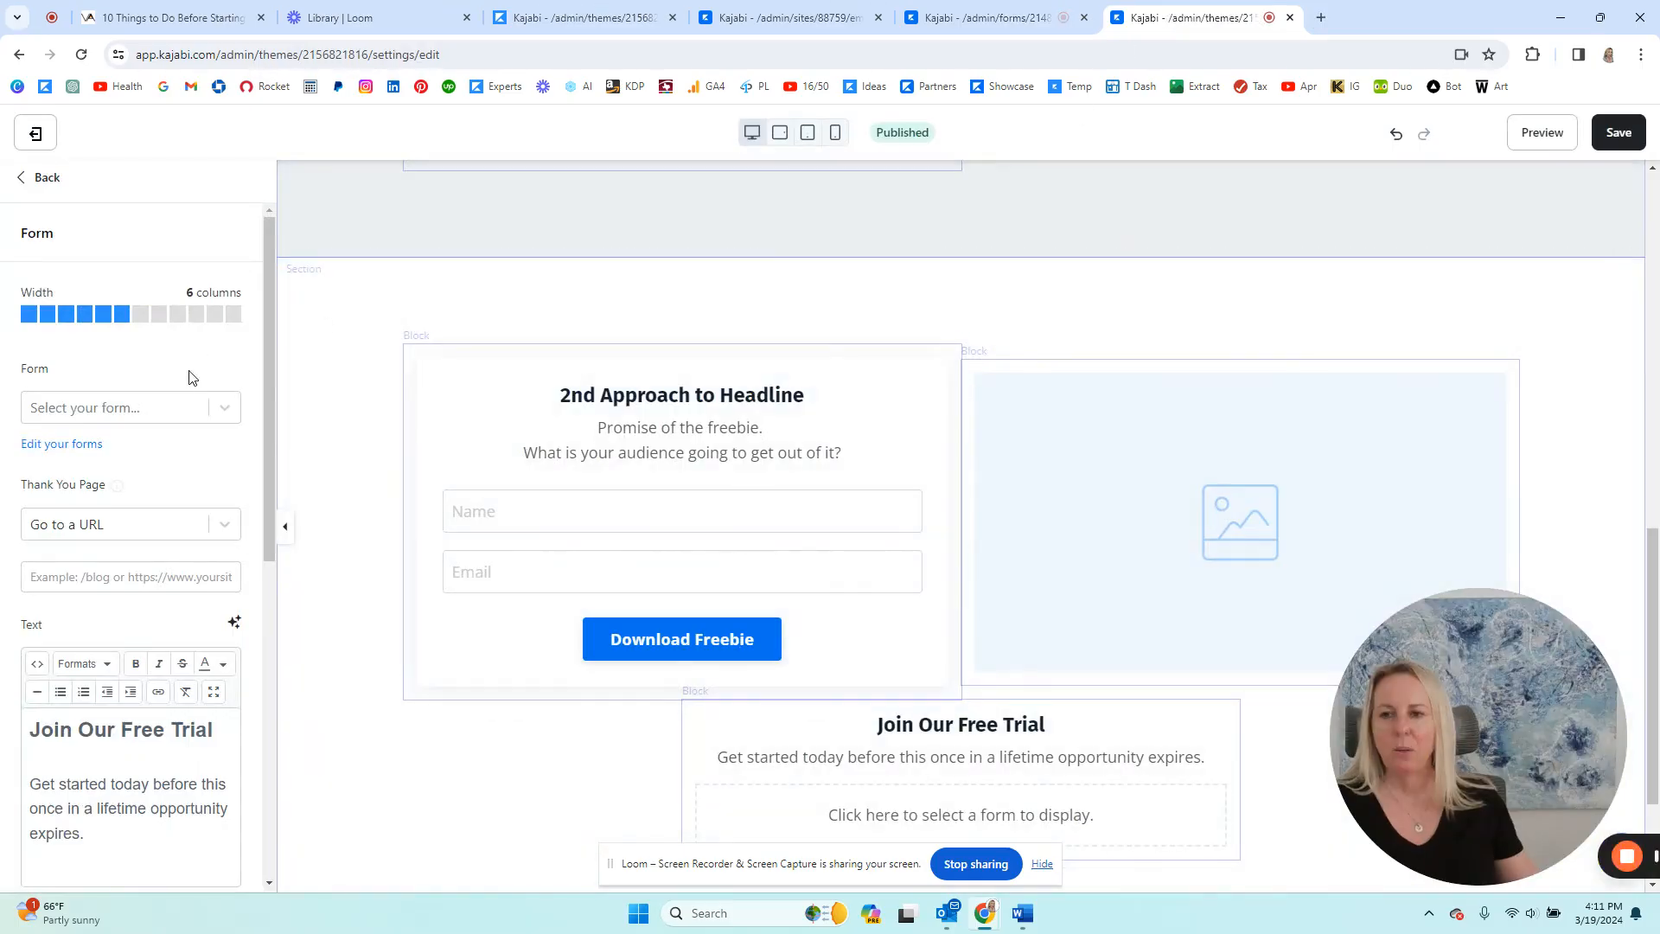
click(216, 417)
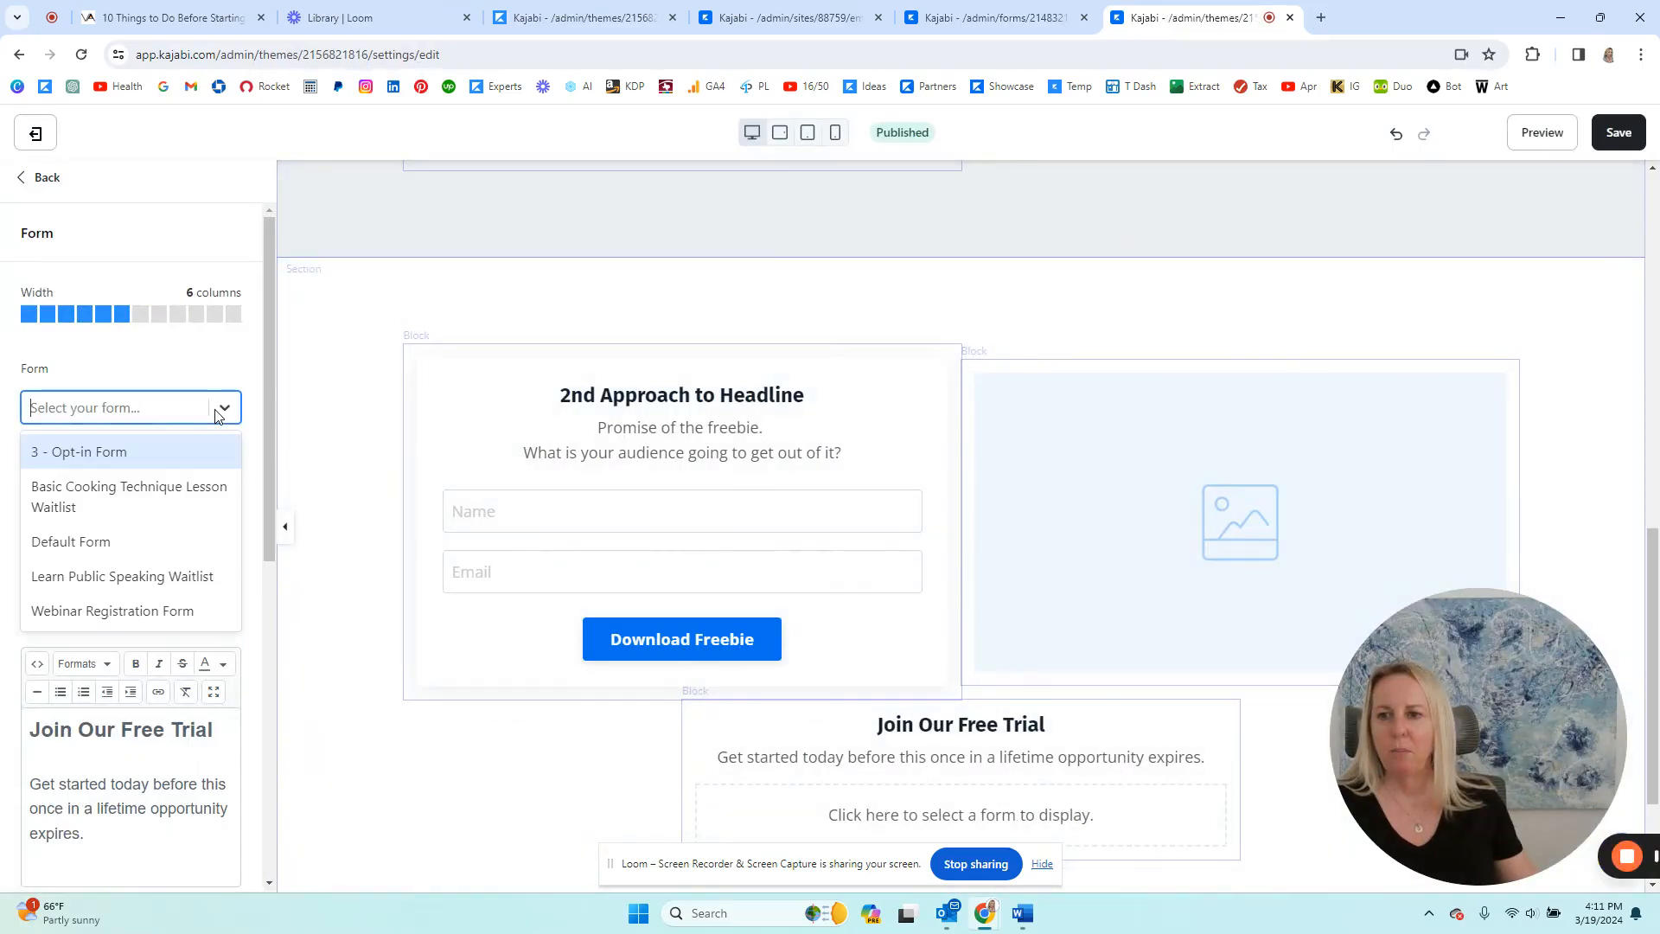
click(95, 454)
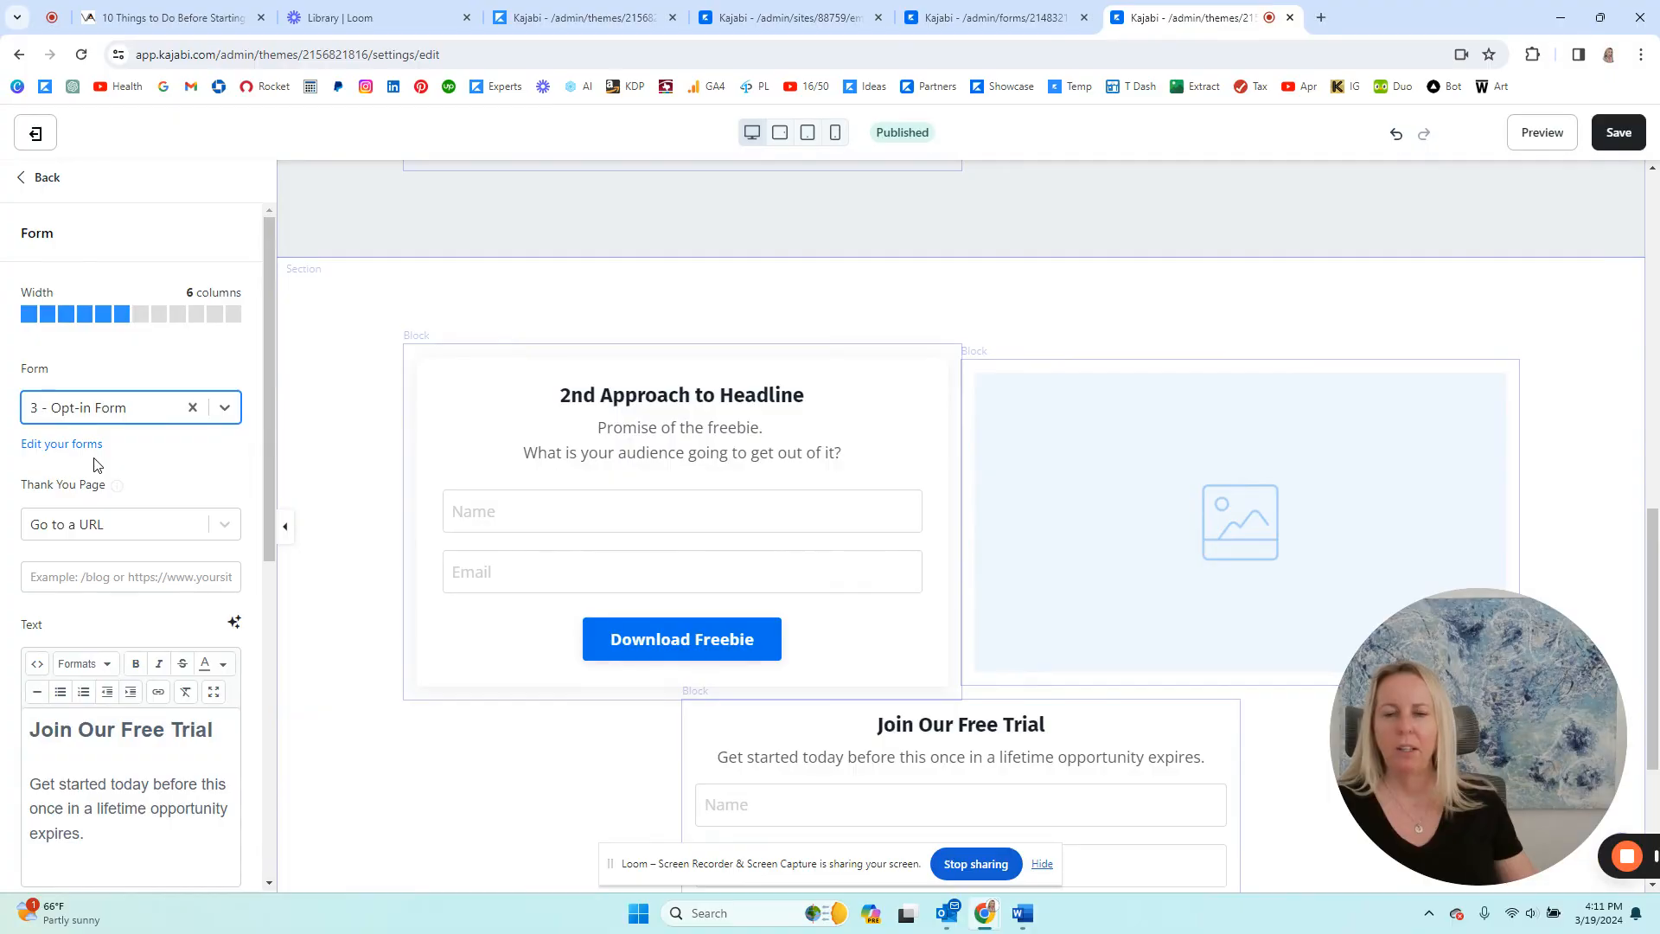
scroll(754, 666, down, 1)
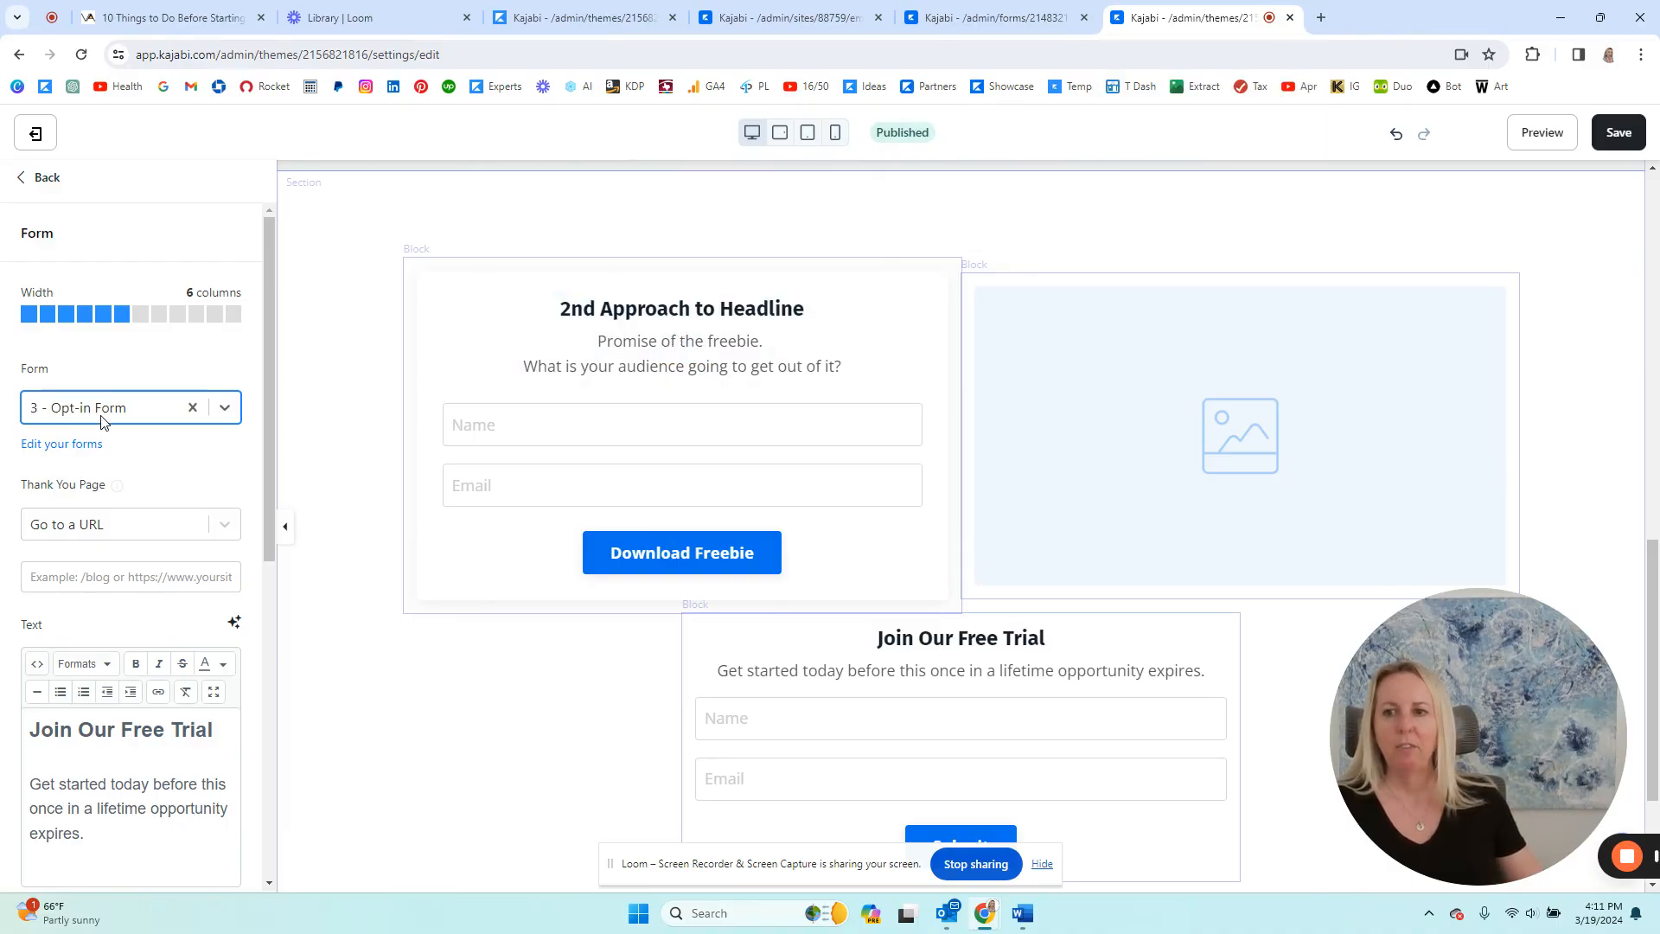
- Set the new form block's thank-you destination to the 1 - Thank You Freebie landing page and save the page
click(118, 525)
click(111, 569)
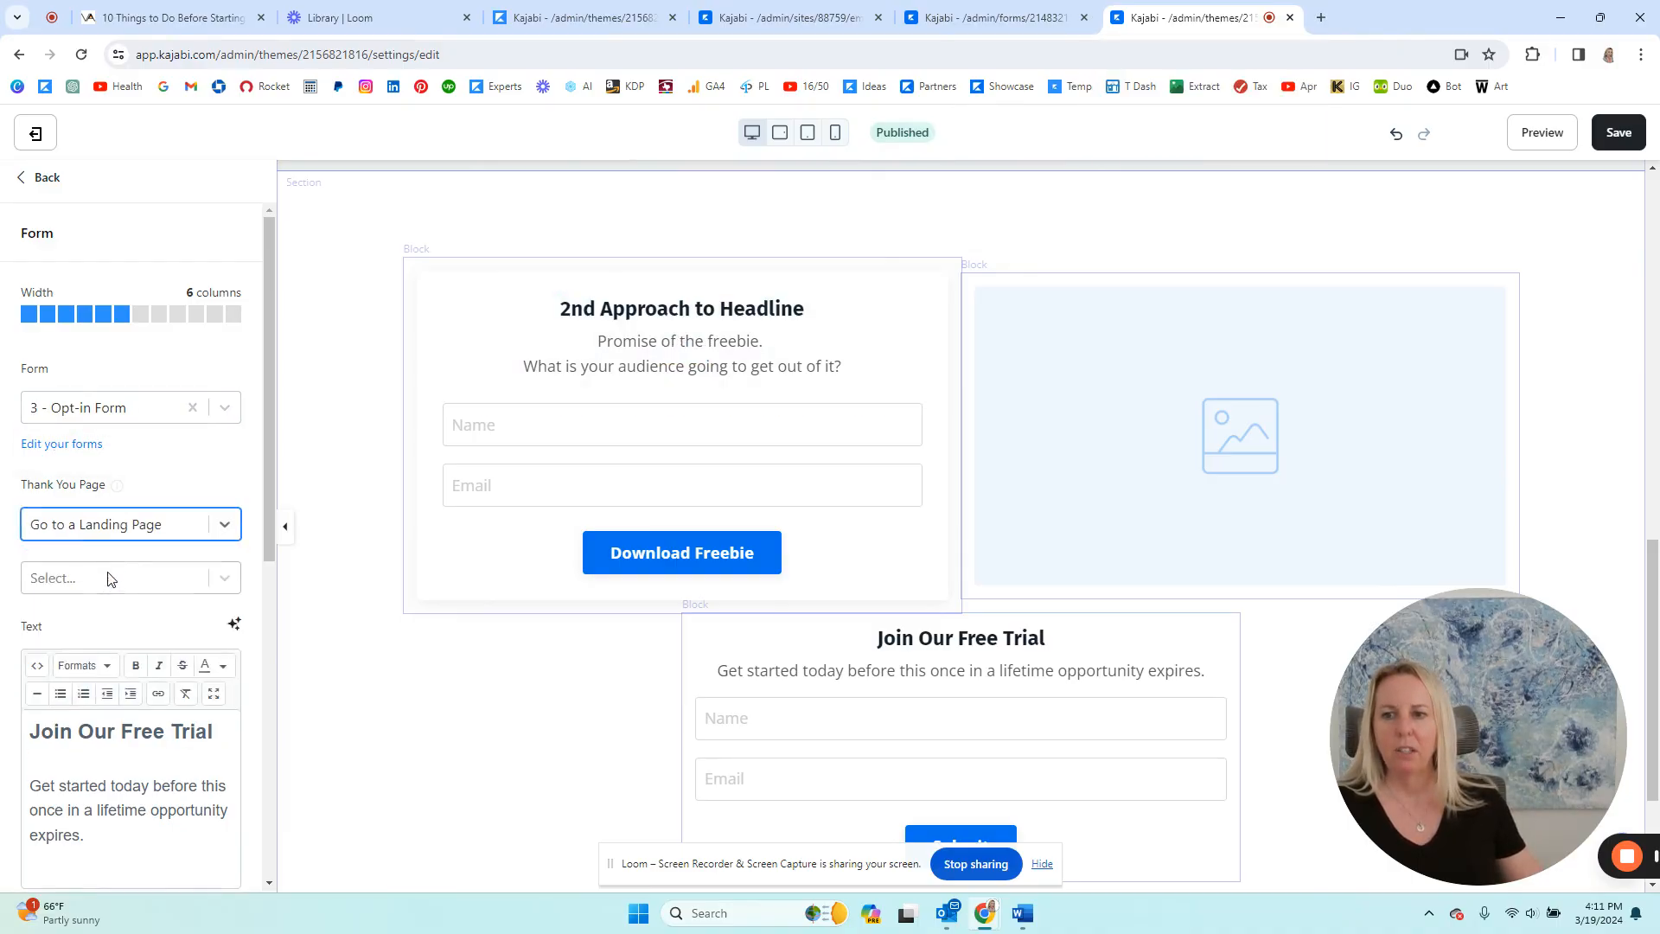
click(108, 578)
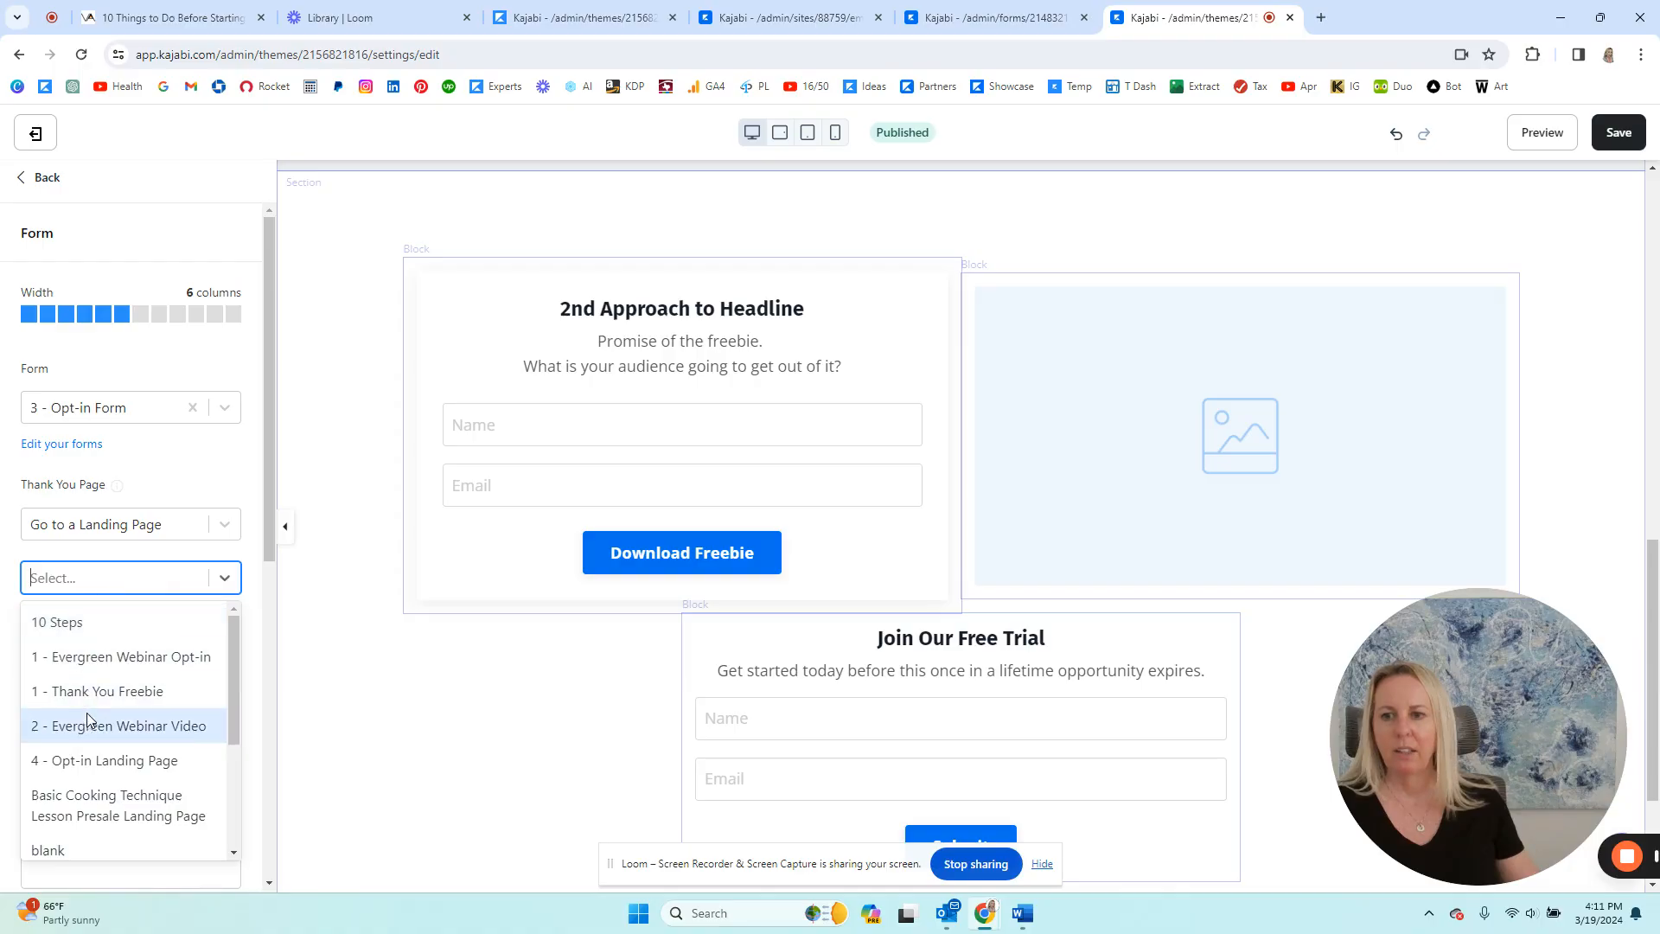
click(87, 691)
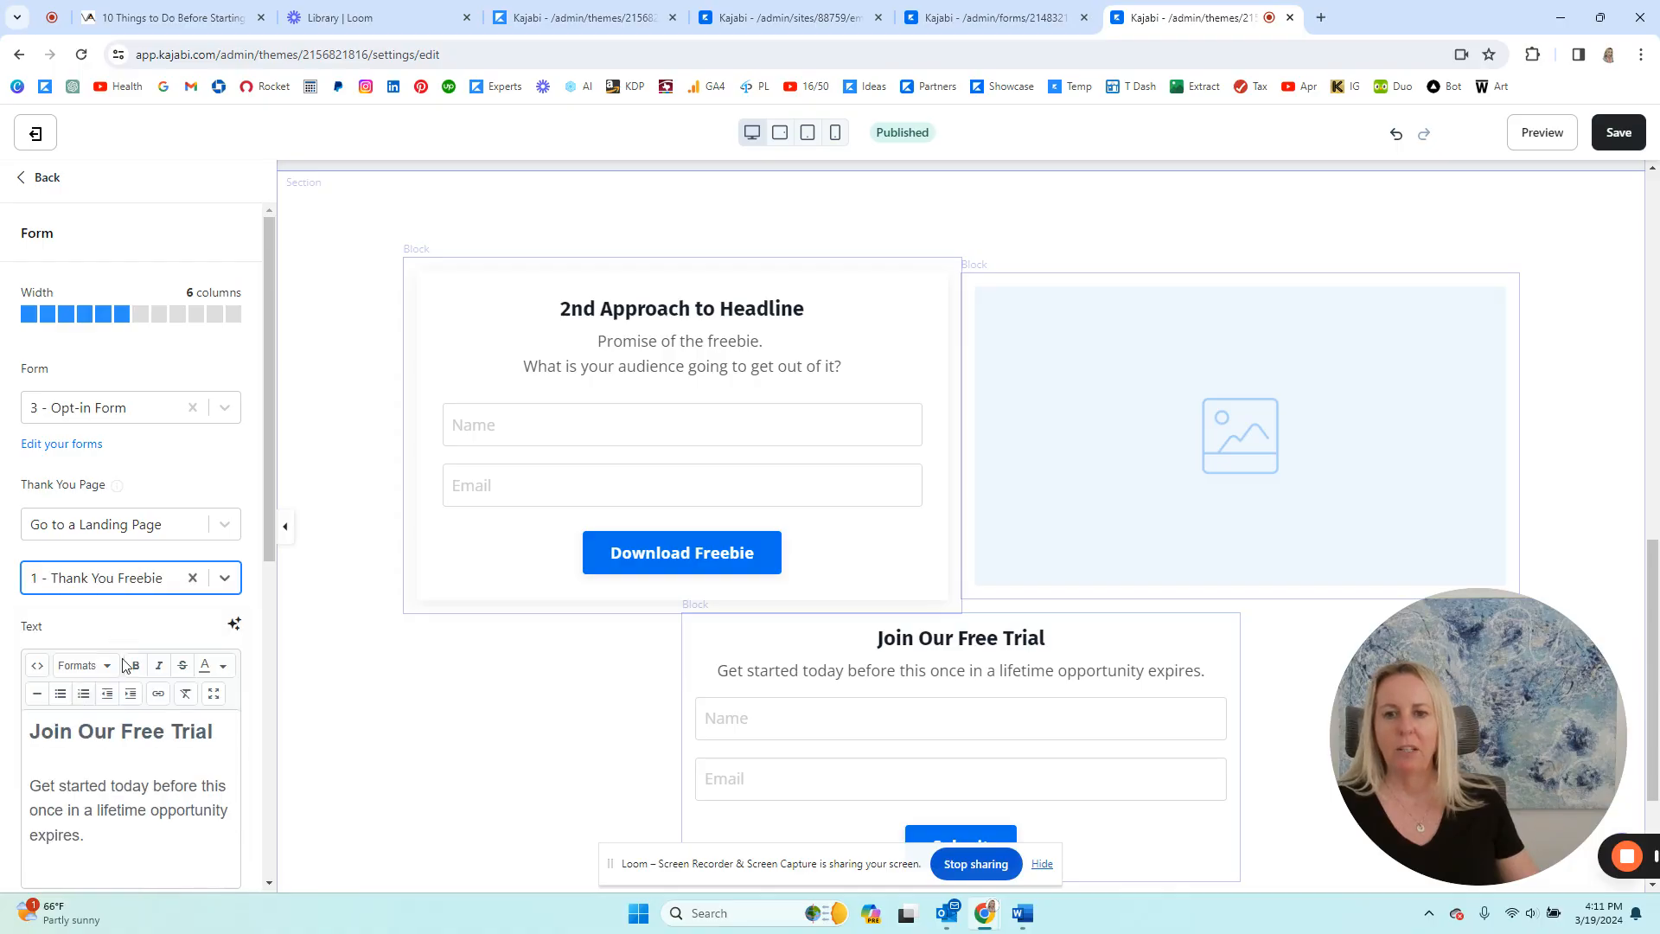
click(82, 832)
key(ctrl+a)
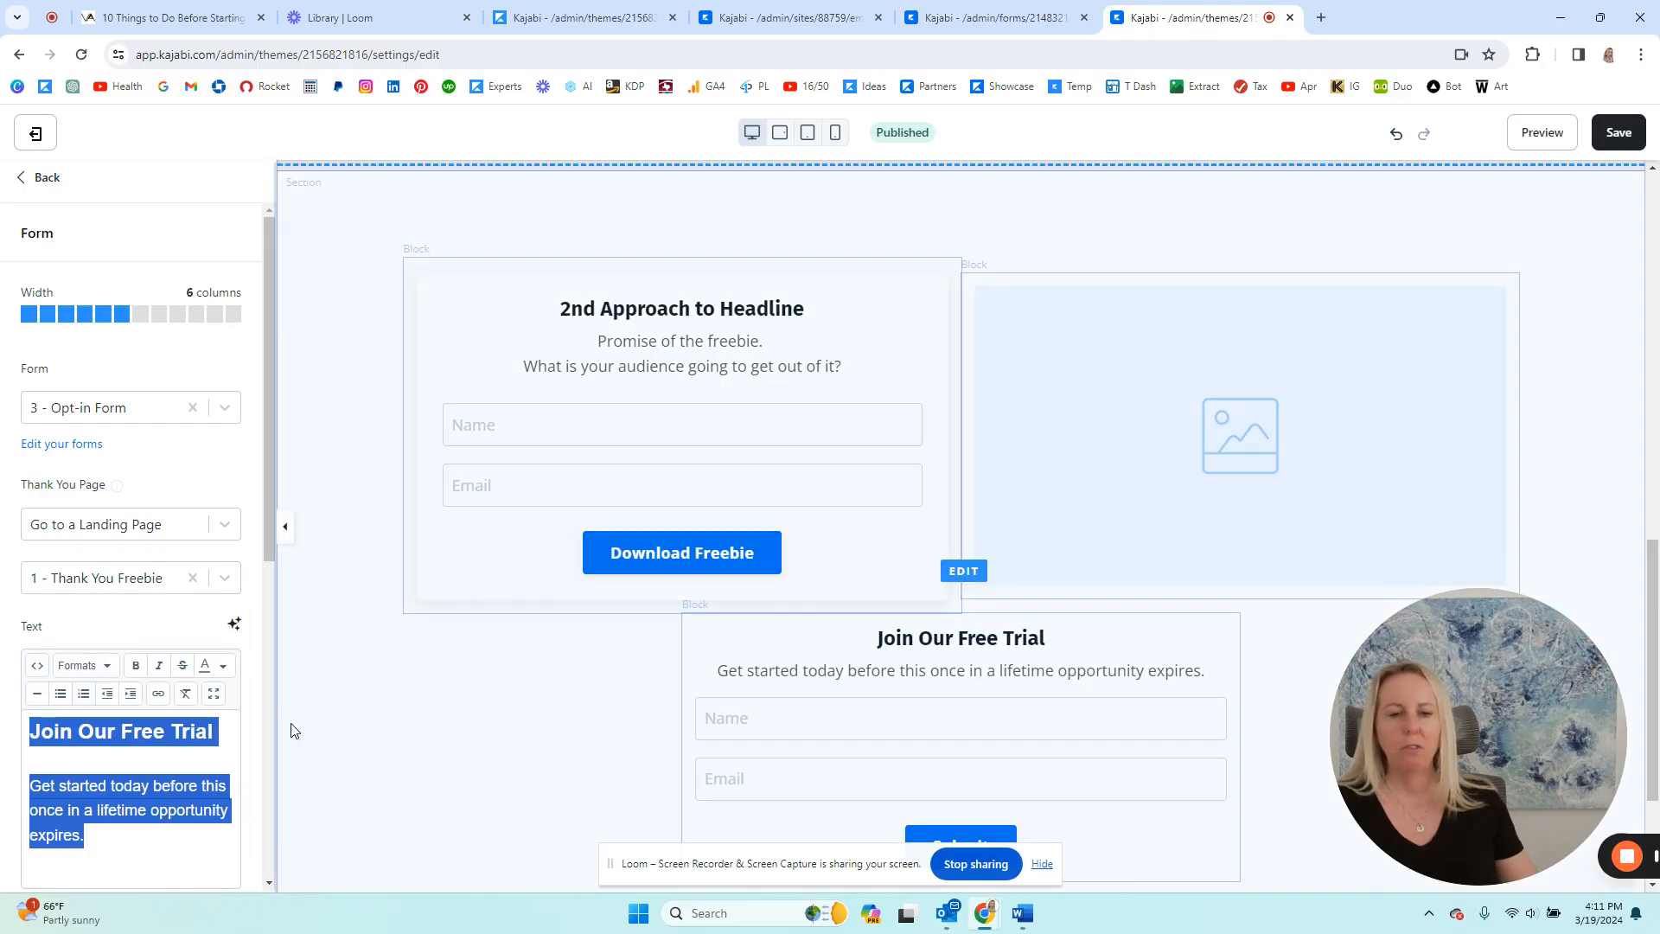
click(1643, 143)
- Delete the "Join Our Free Trial" form block from the opt-in section and save the landing page
scroll(1286, 567, down, 2)
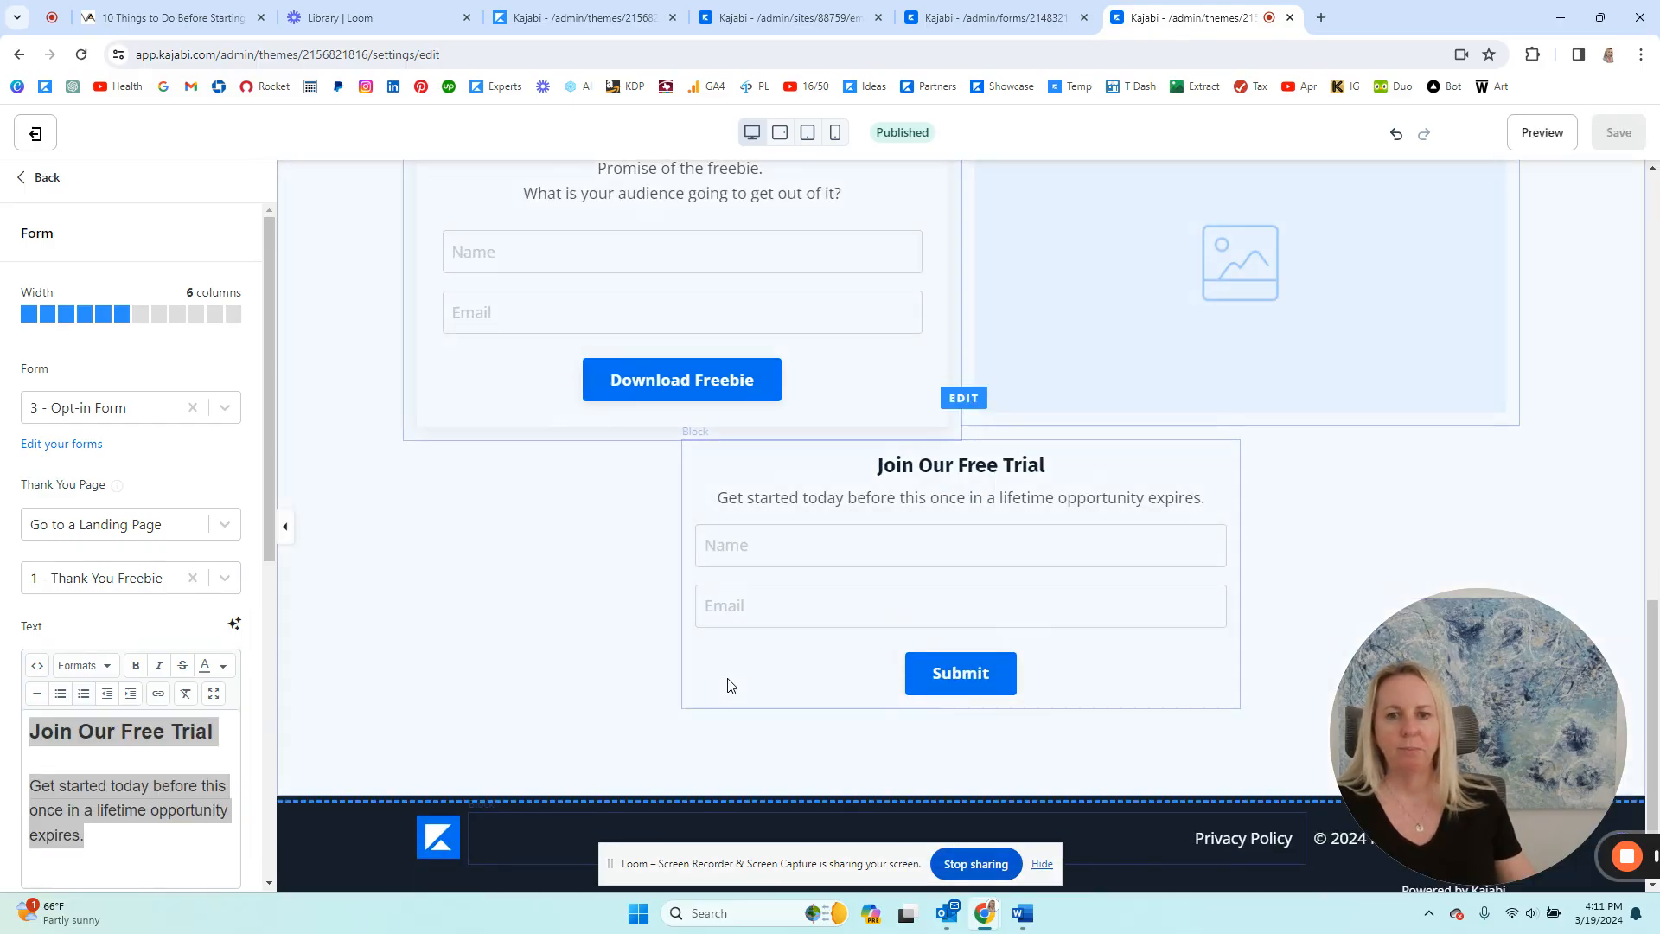
scroll(140, 625, down, 4)
scroll(130, 735, down, 4)
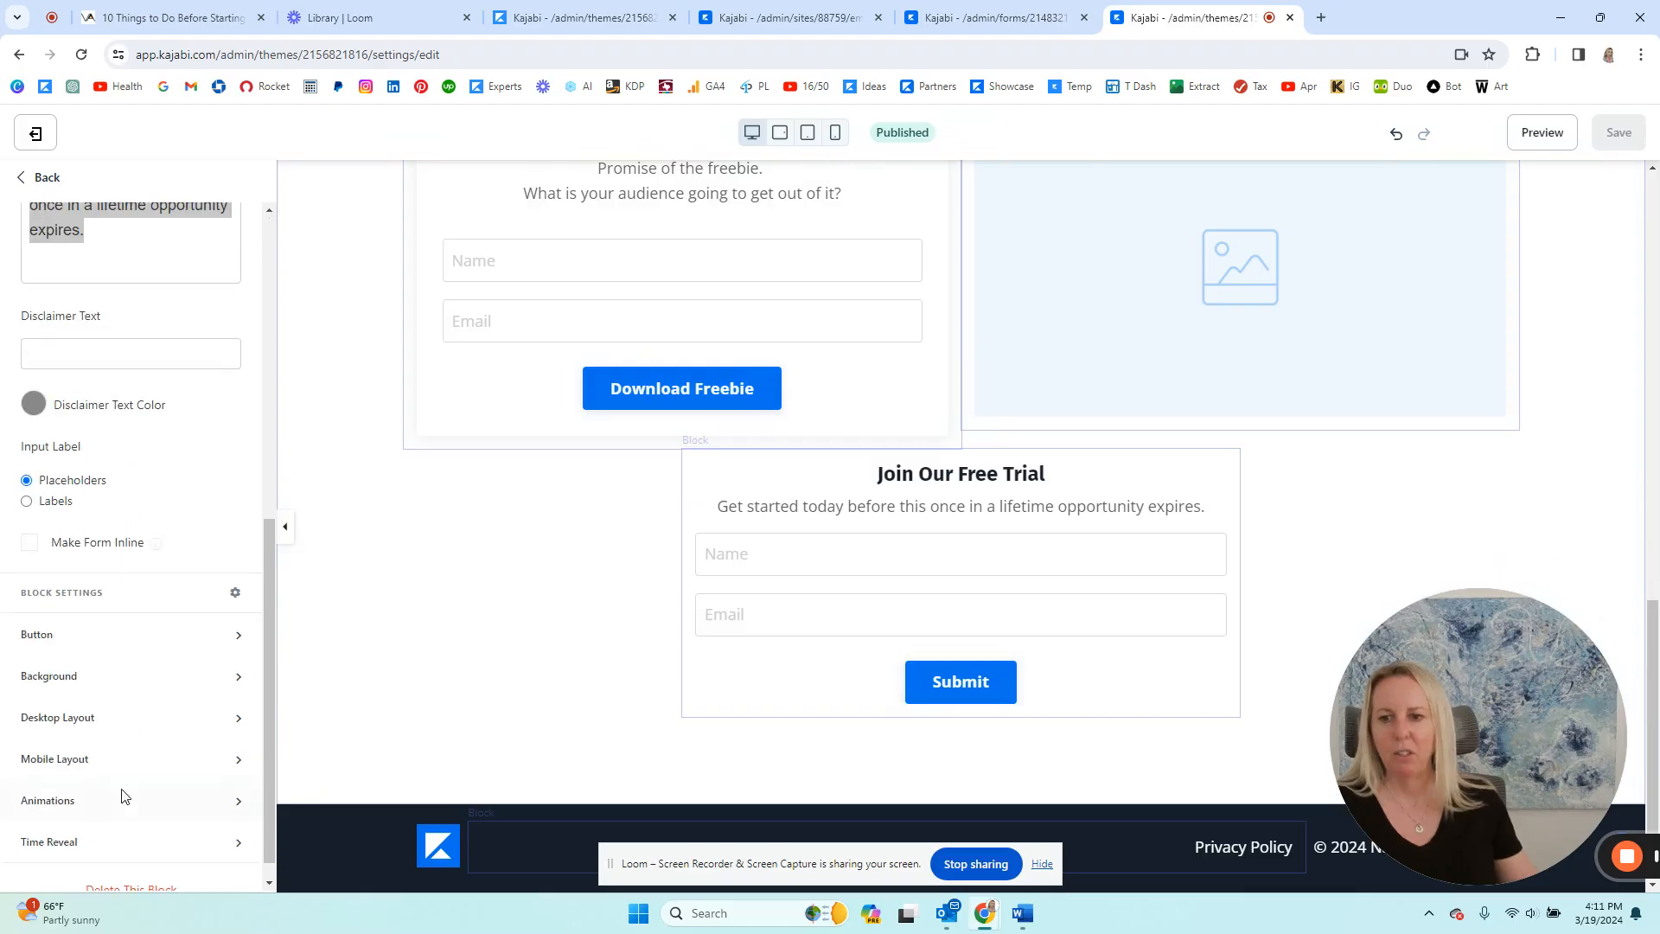
click(126, 867)
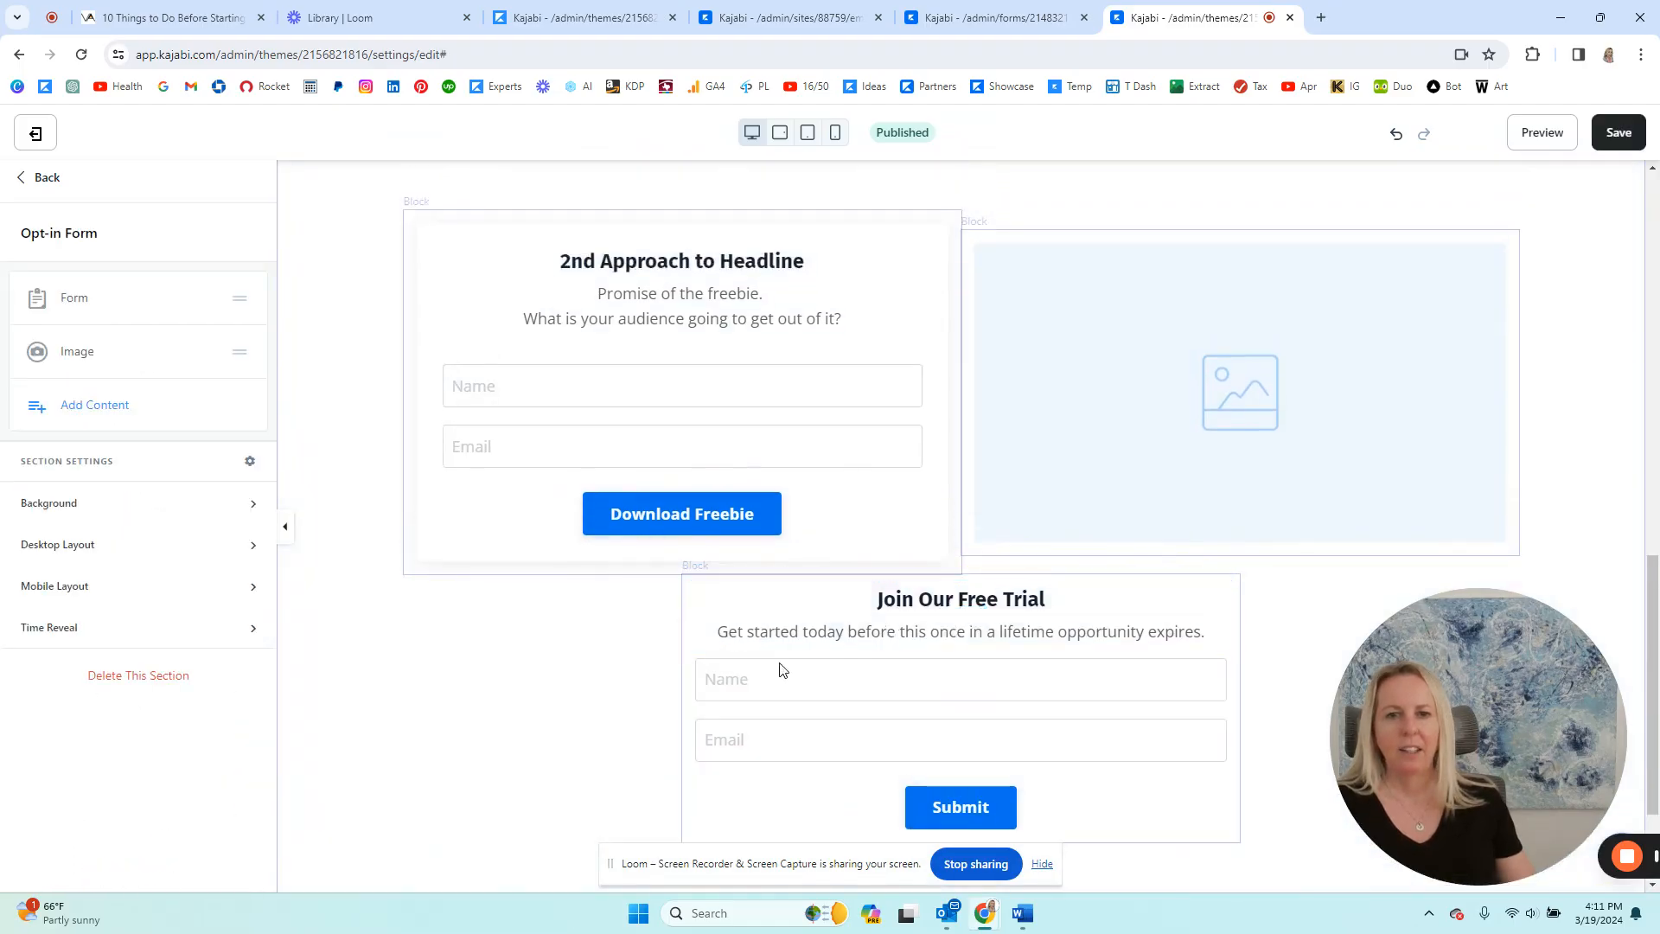
click(1611, 132)
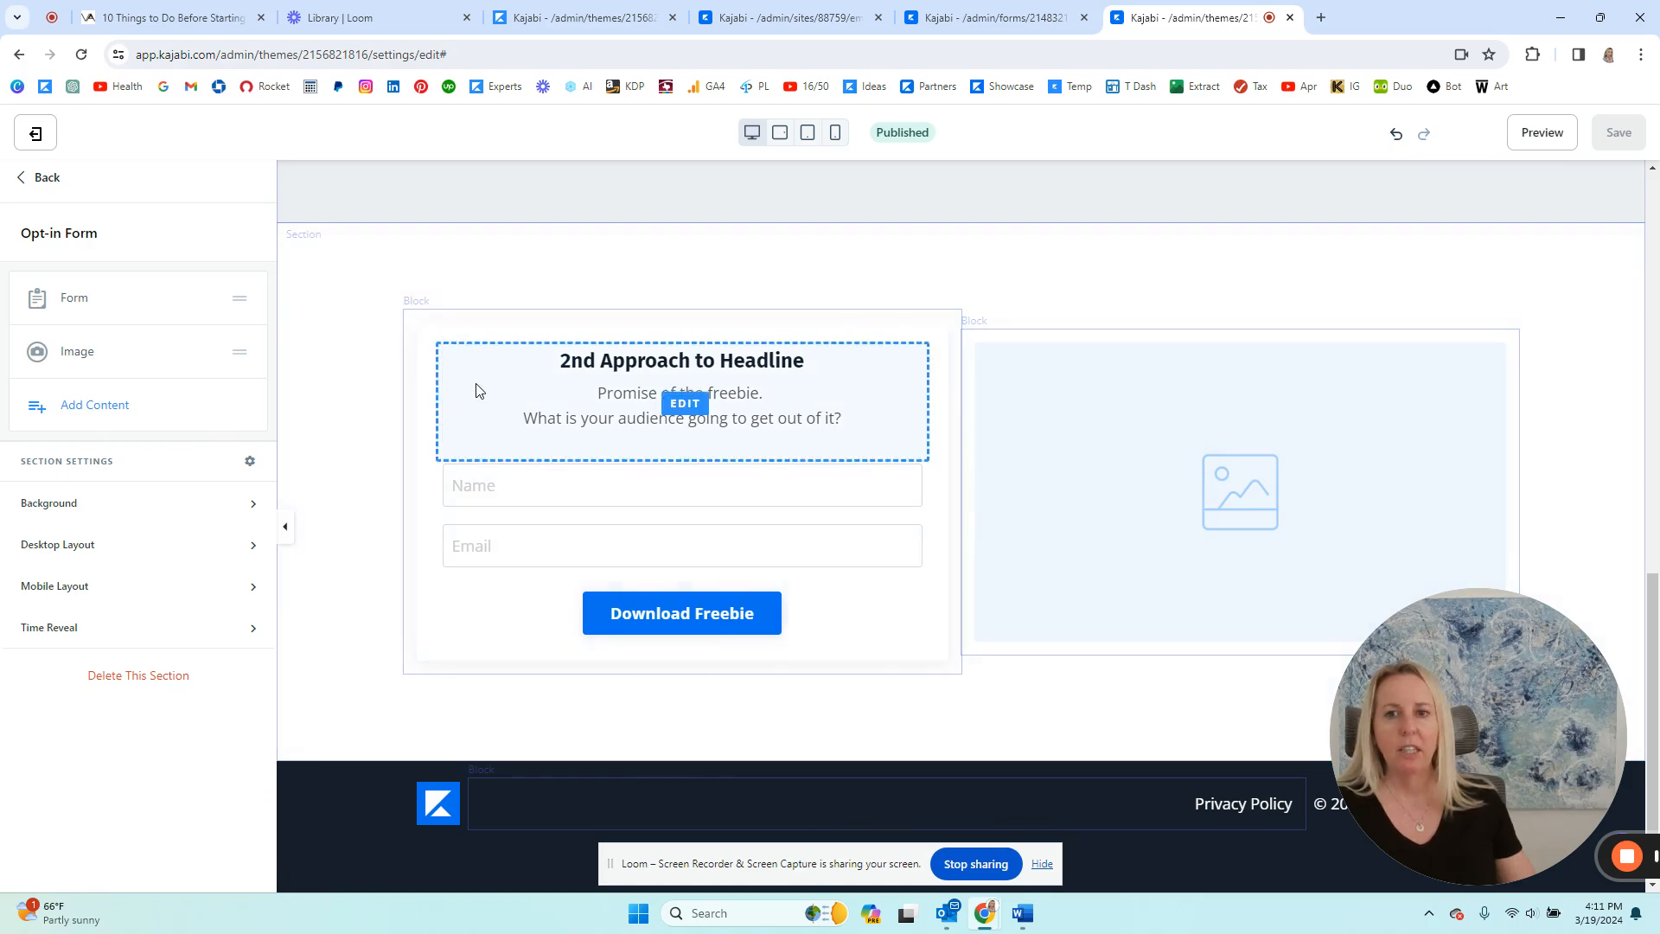
- Review the "2nd Approach to Headline" form block's settings and the 3 - Opt-in Form's fields and automations
click(437, 526)
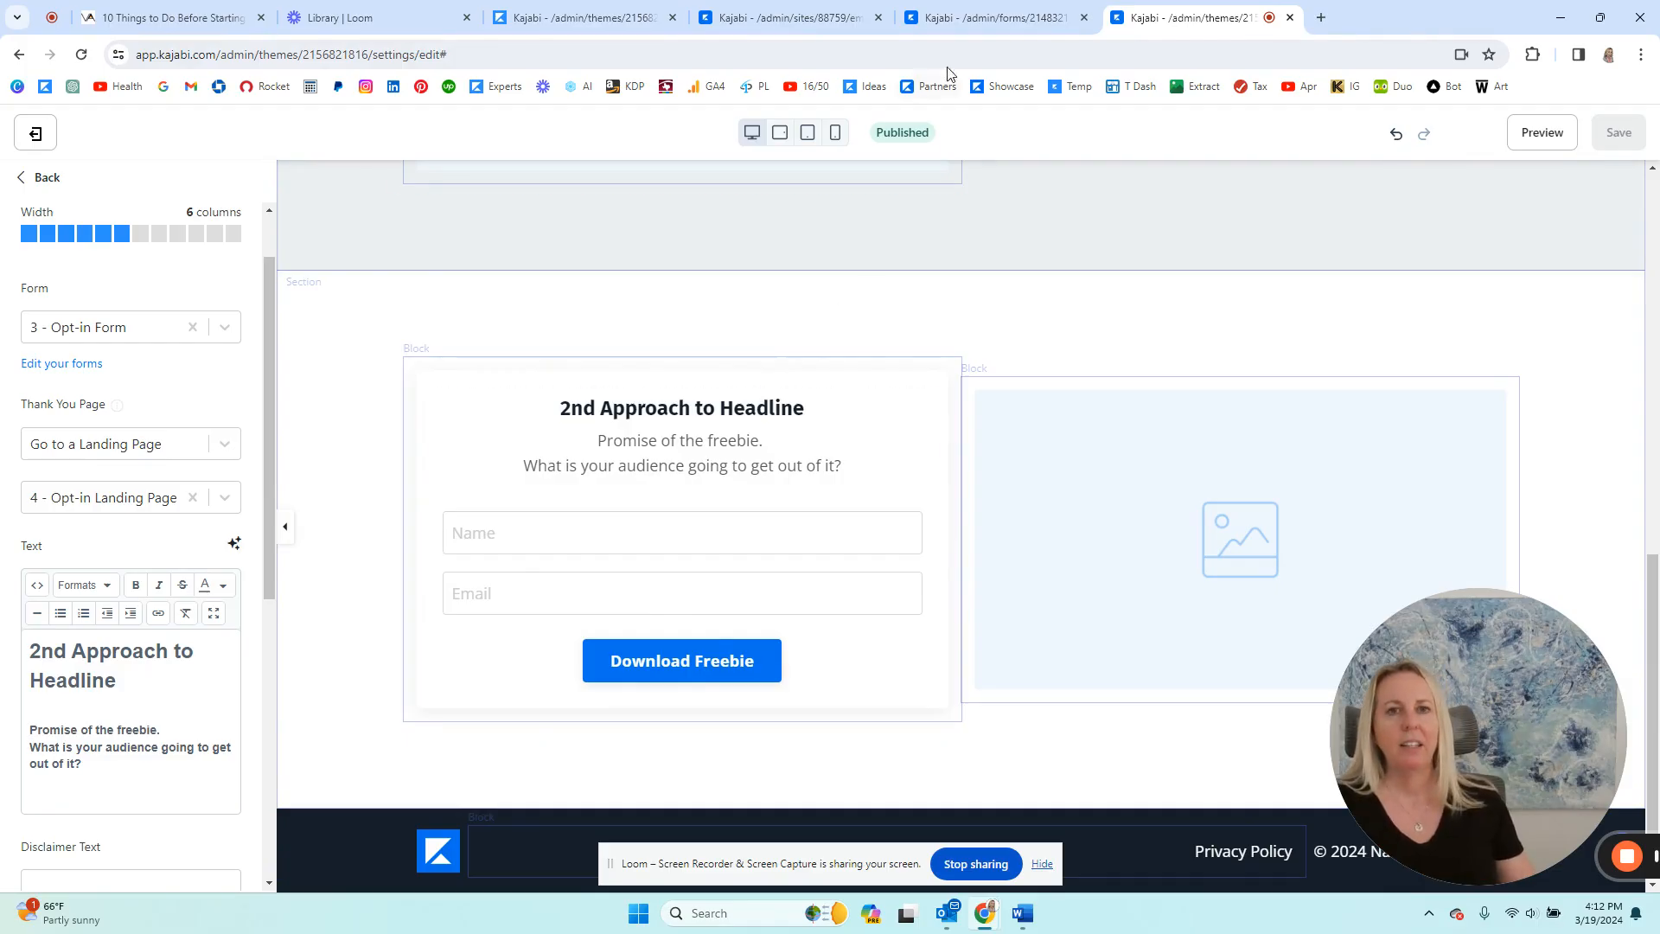
click(983, 19)
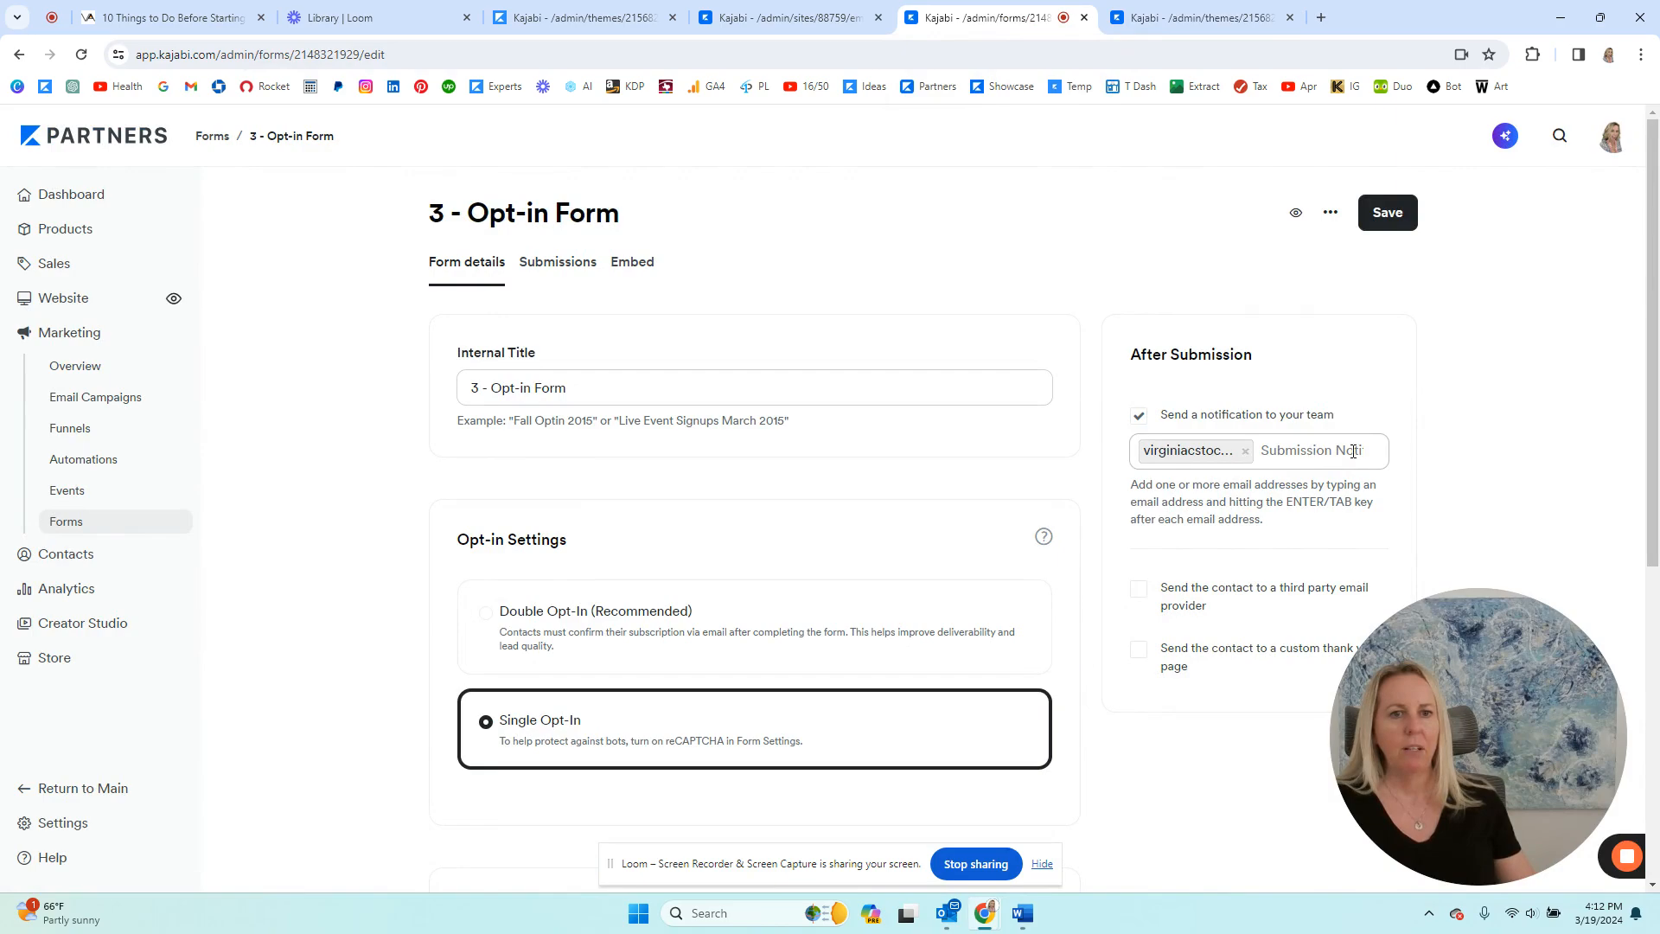
scroll(1349, 461, down, 2)
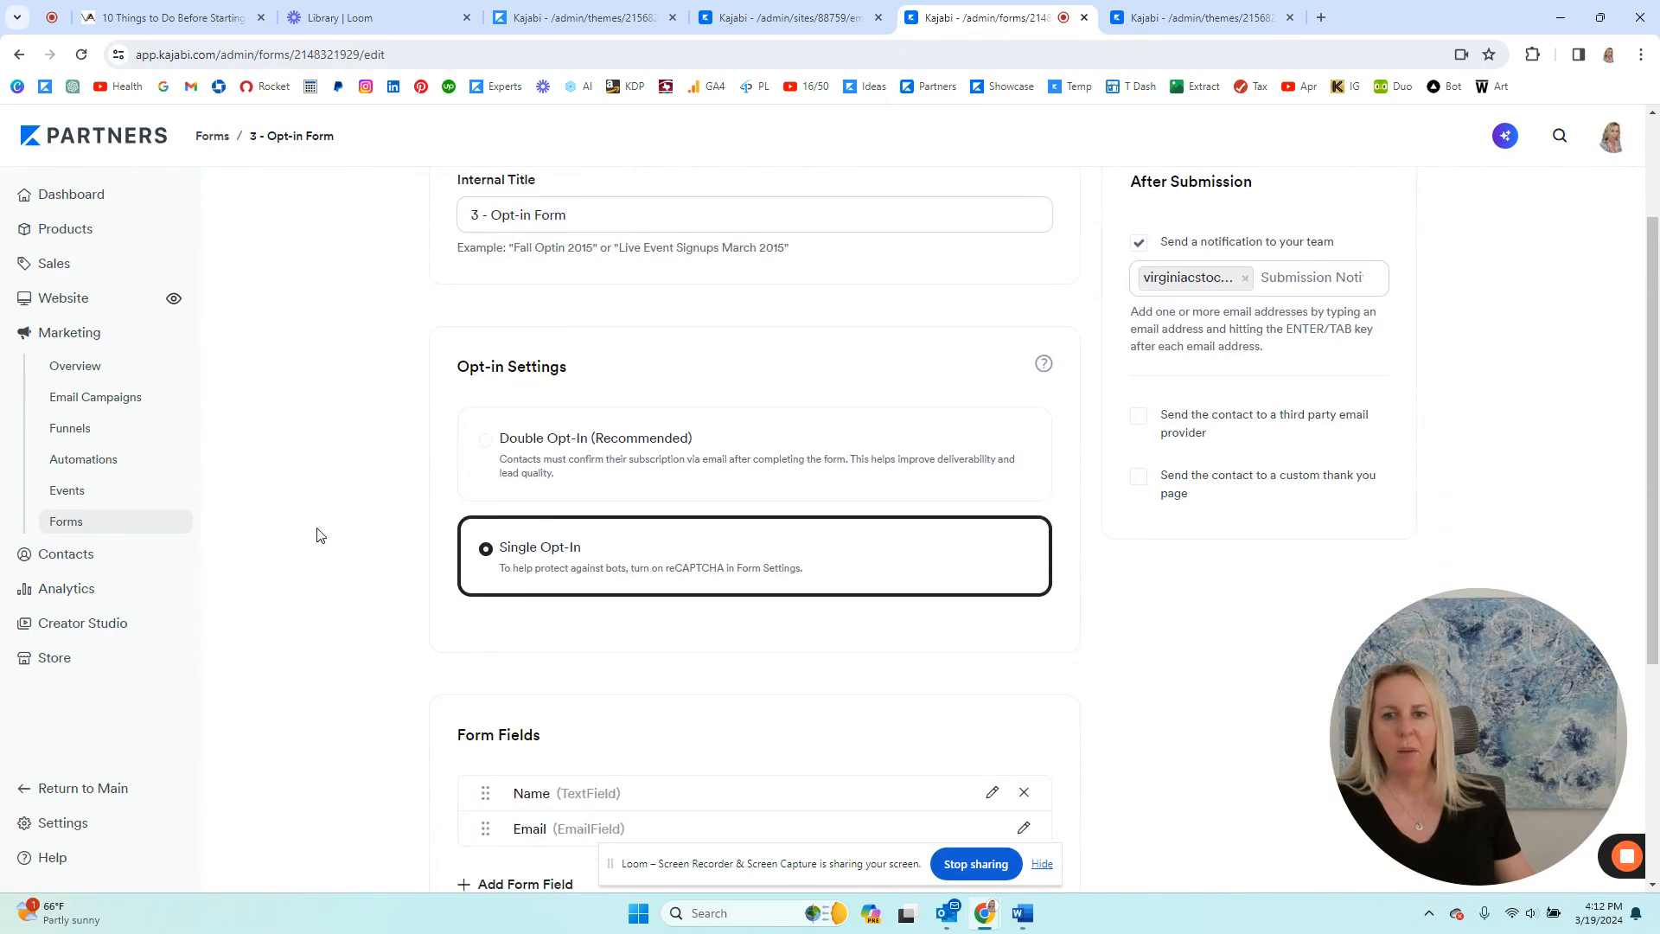
scroll(494, 554, down, 2)
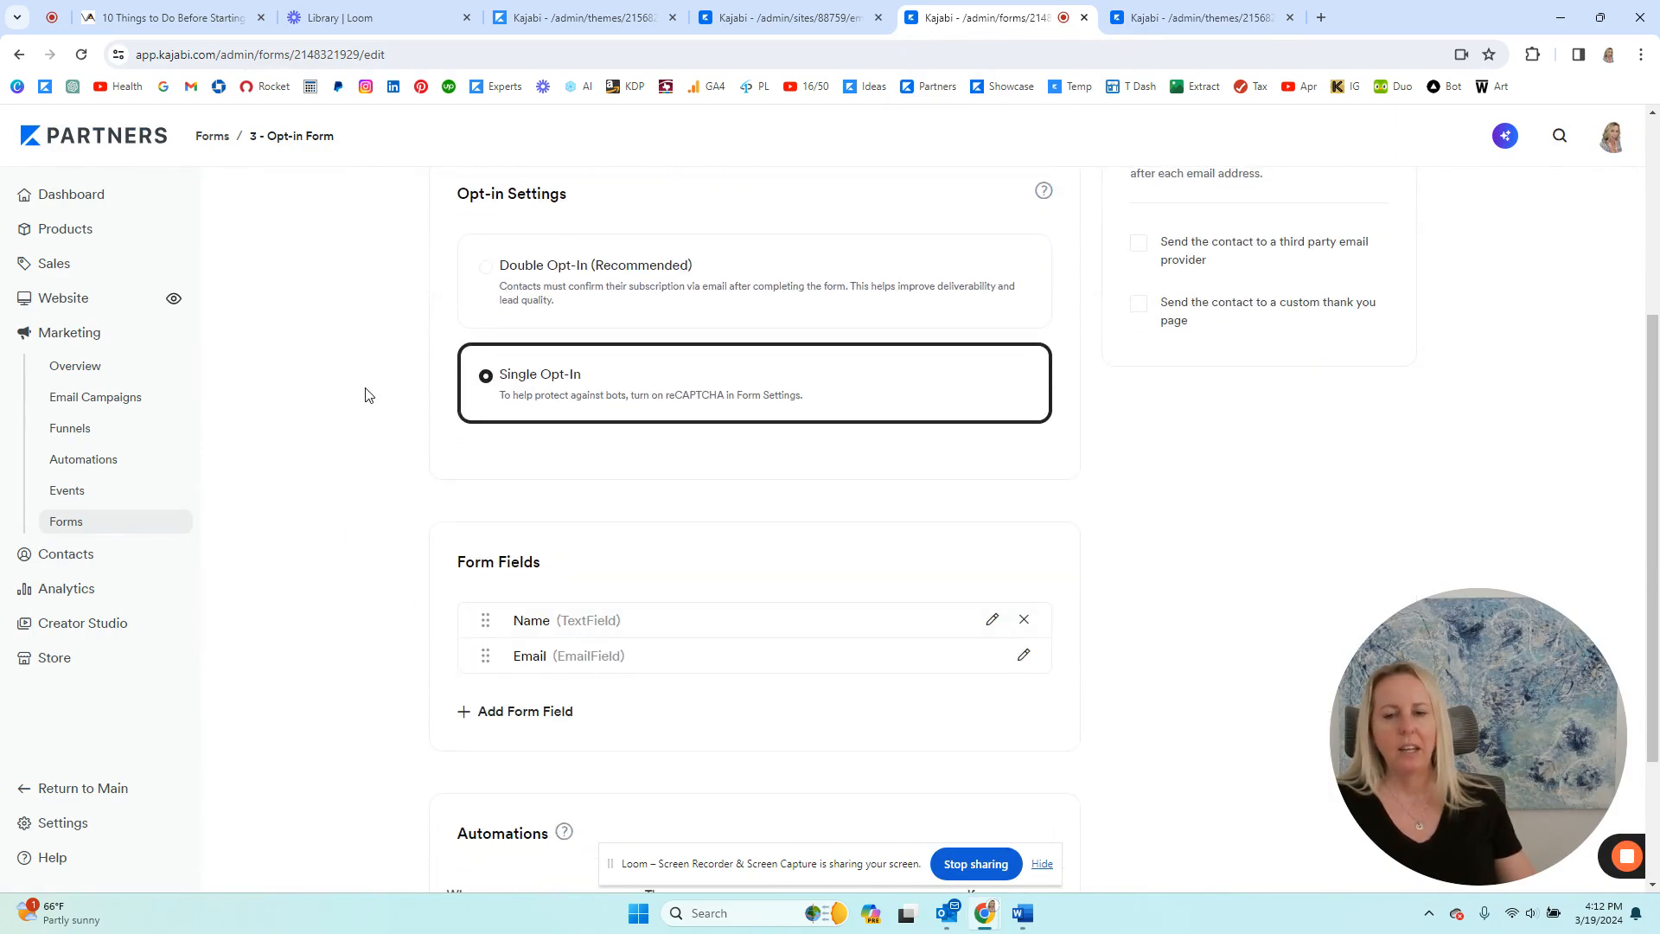
scroll(375, 404, down, 1)
scroll(374, 404, down, 2)
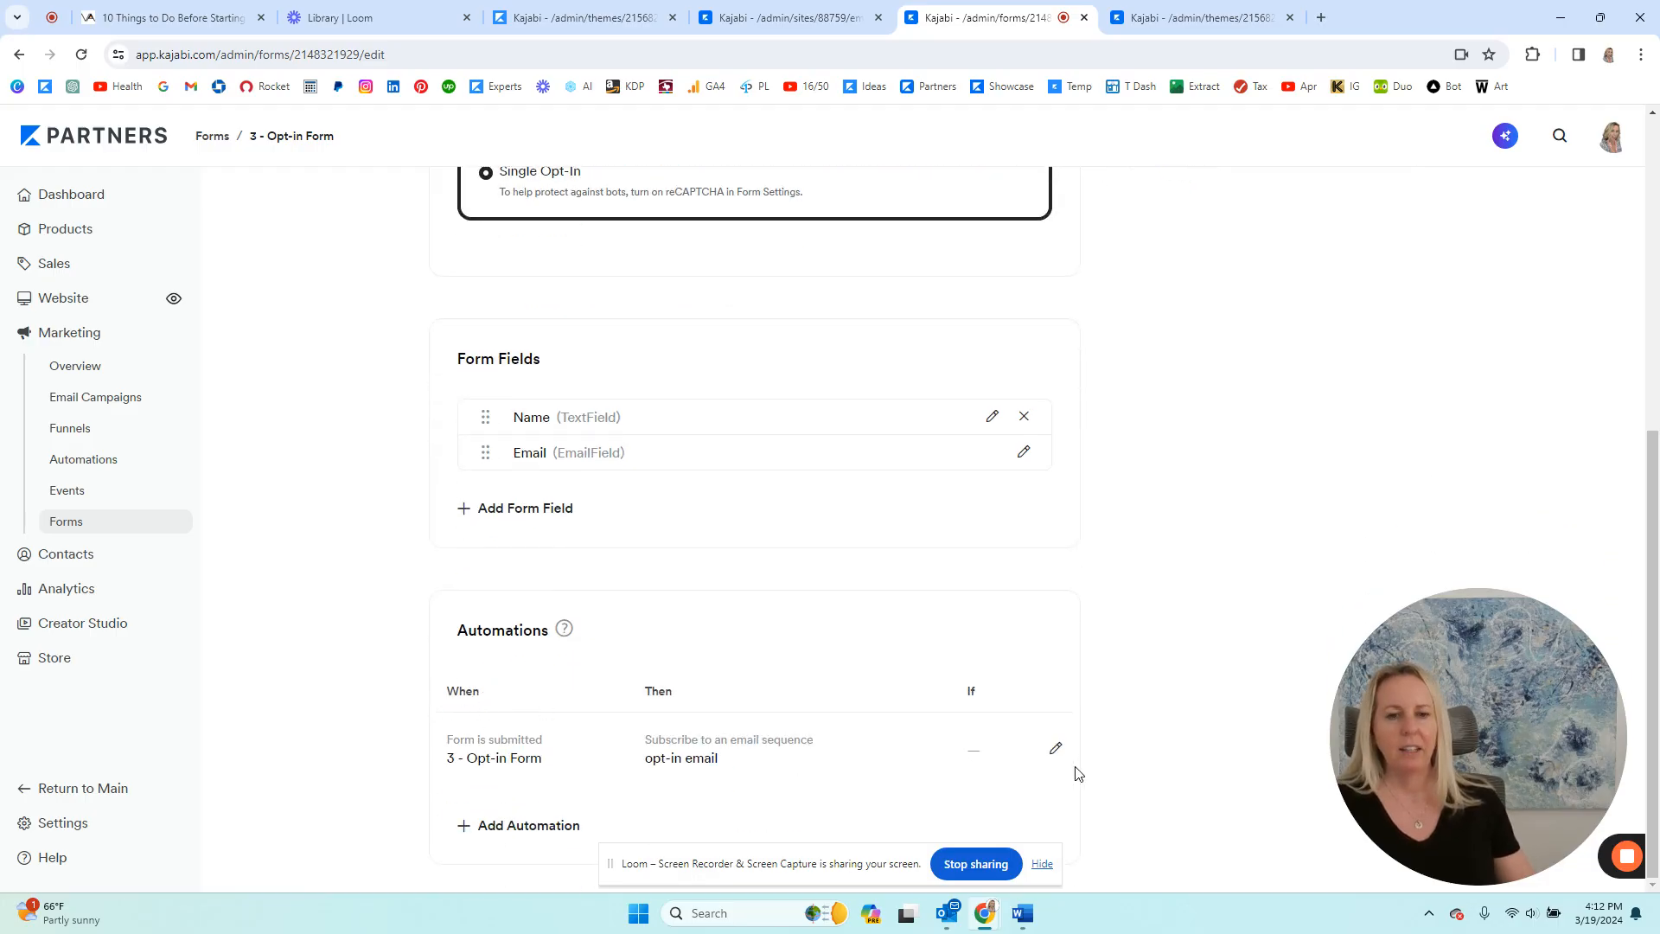
- Delete the 3 - Opt-in Form's automation that subscribes submitters to the opt-in email sequence
click(1057, 750)
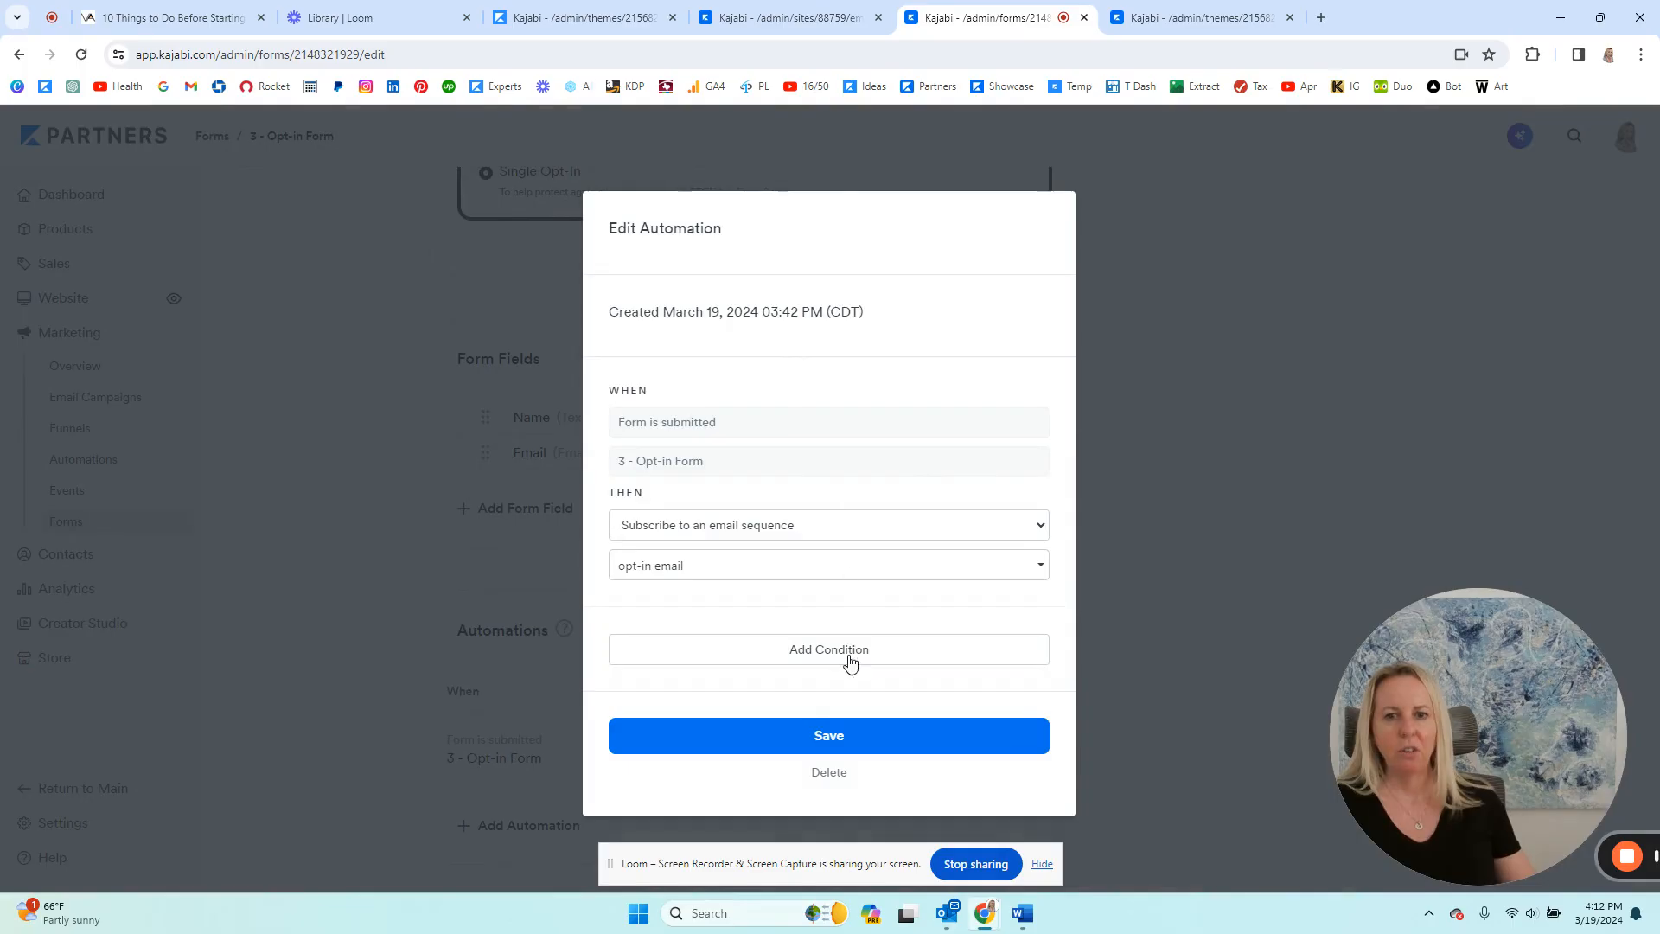
click(830, 773)
click(900, 166)
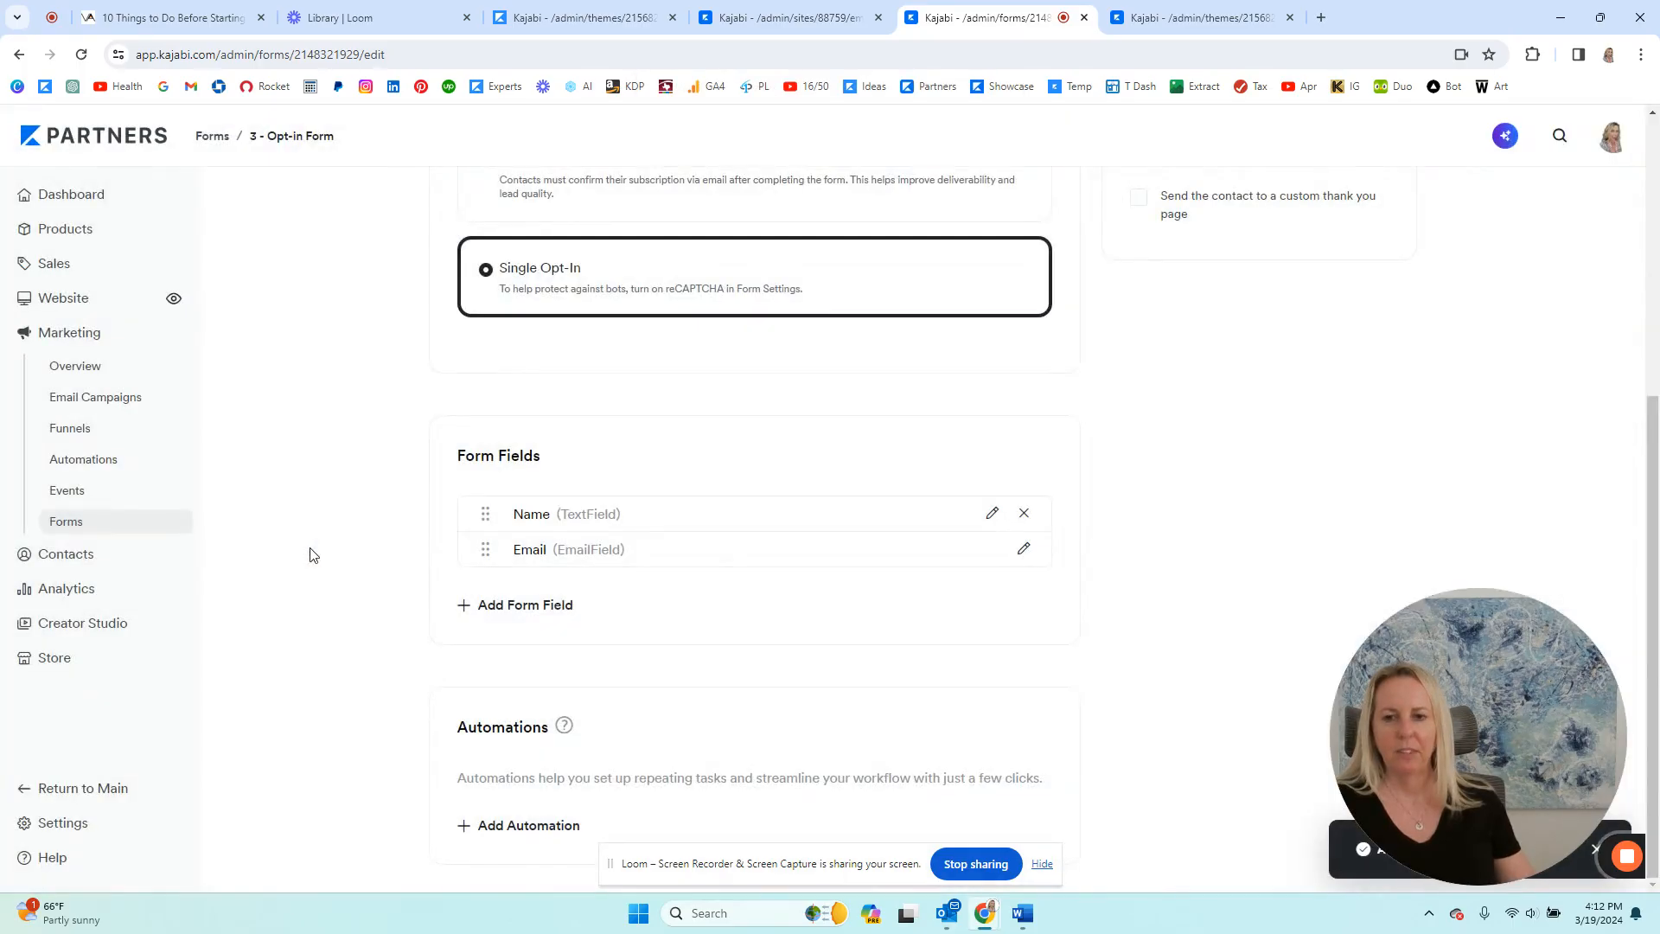
- Add and save an automation on the 3 - Opt-in Form that subscribes submitters to the "opt-in email" sequence
click(536, 825)
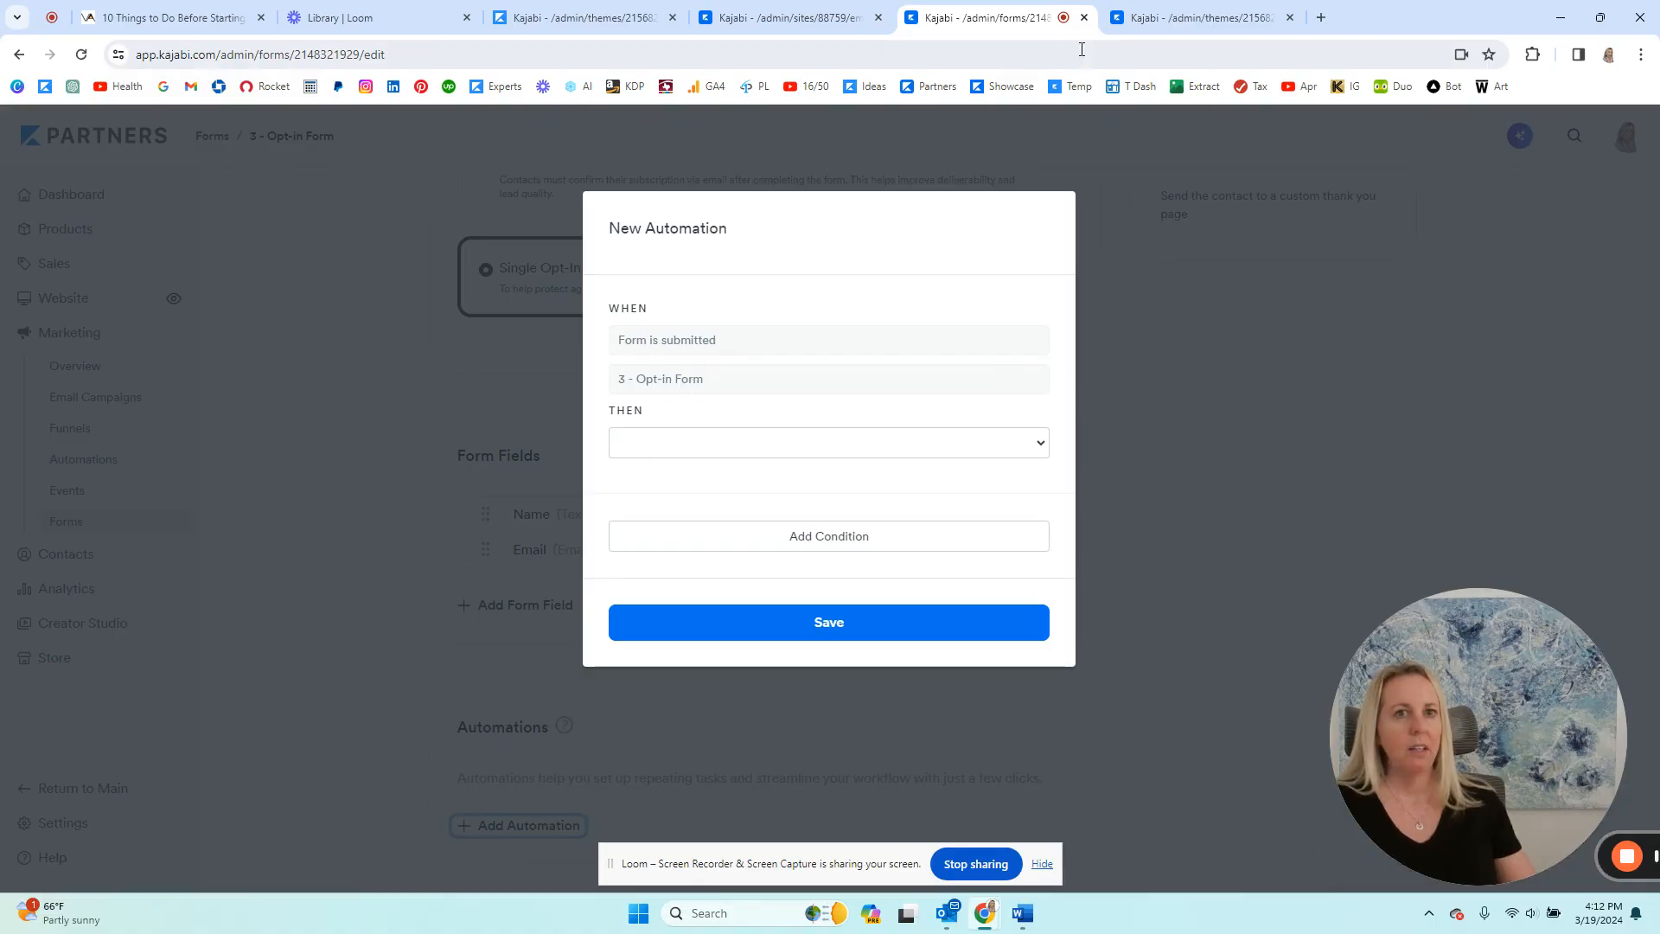
click(1211, 17)
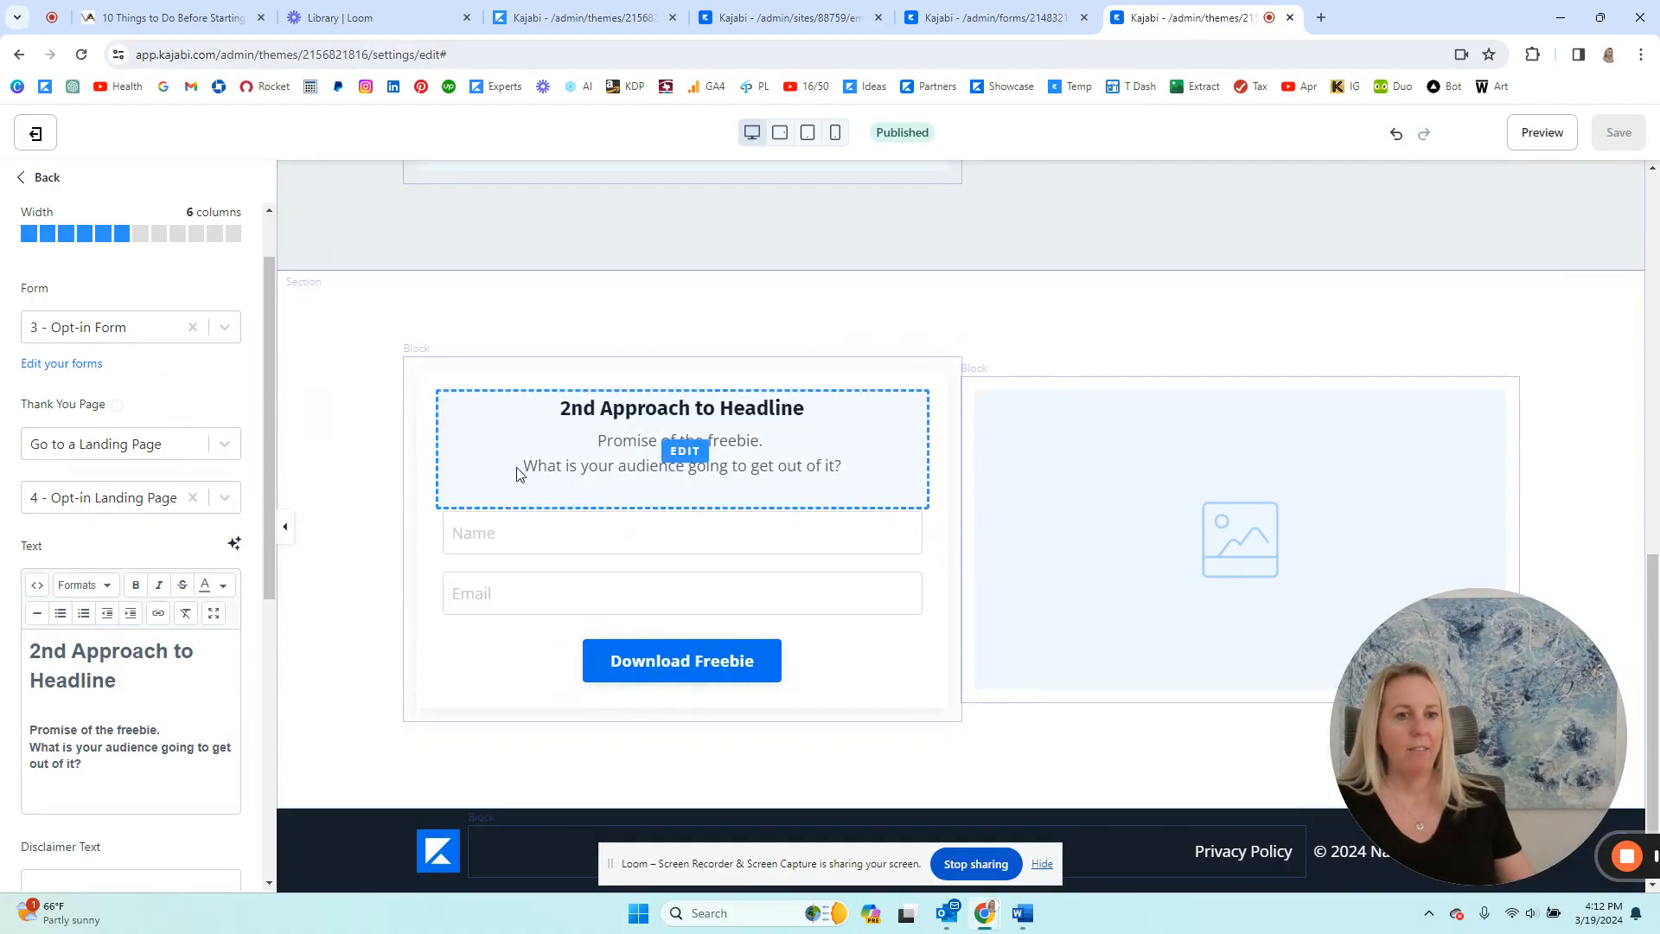
click(1000, 17)
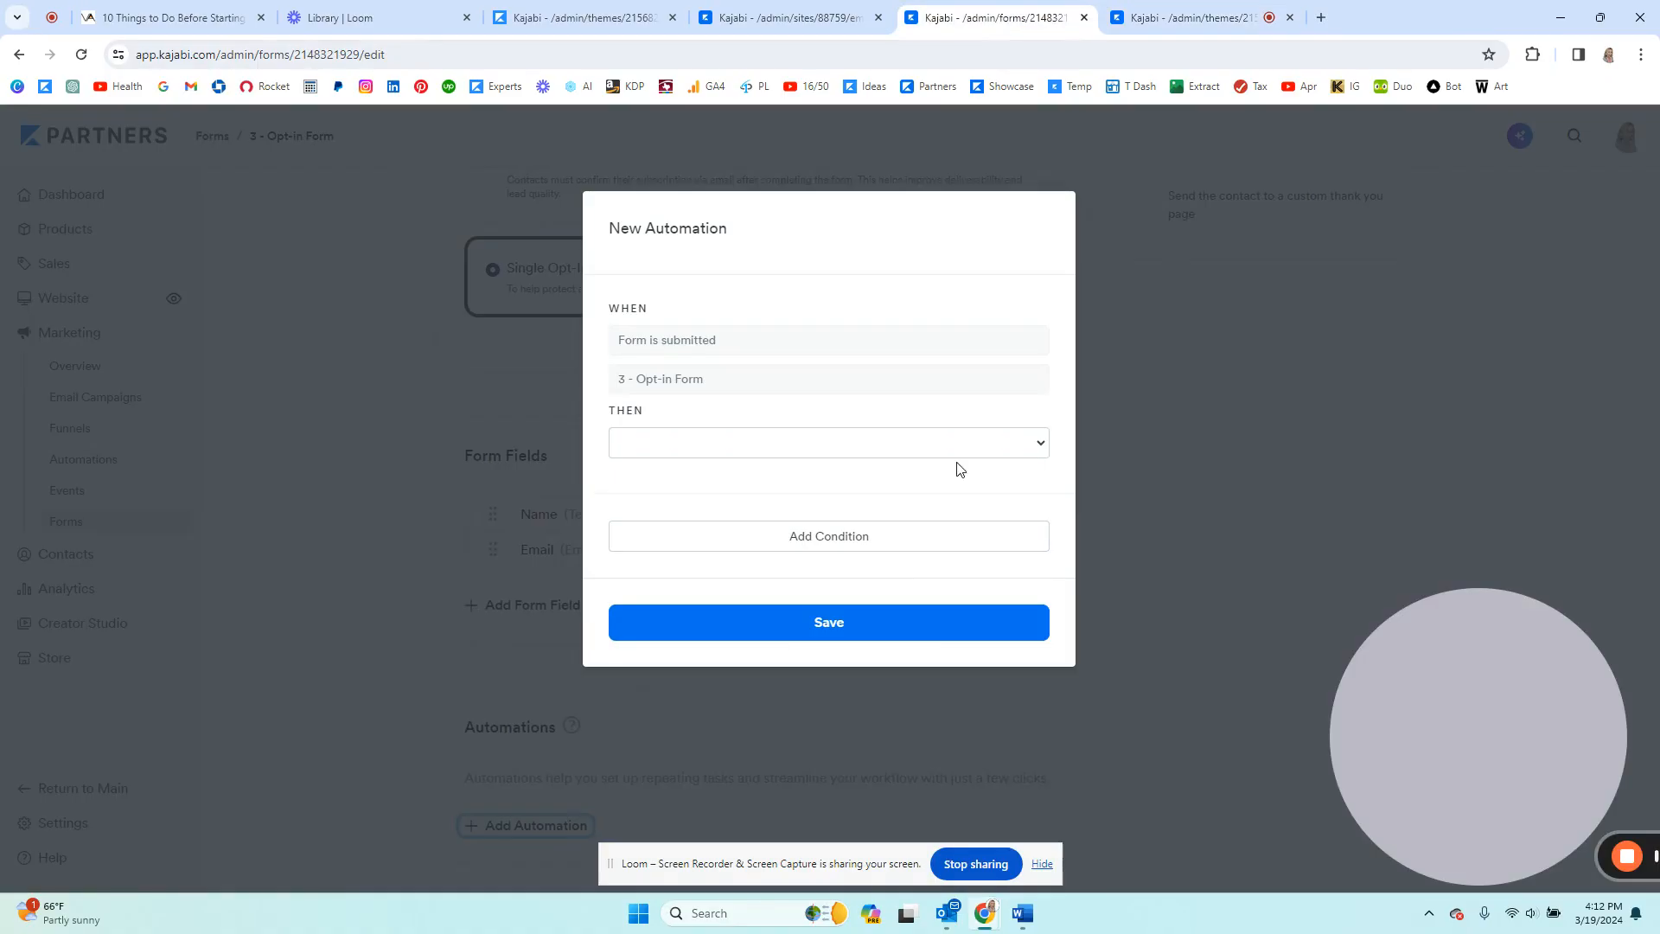
click(734, 445)
click(705, 565)
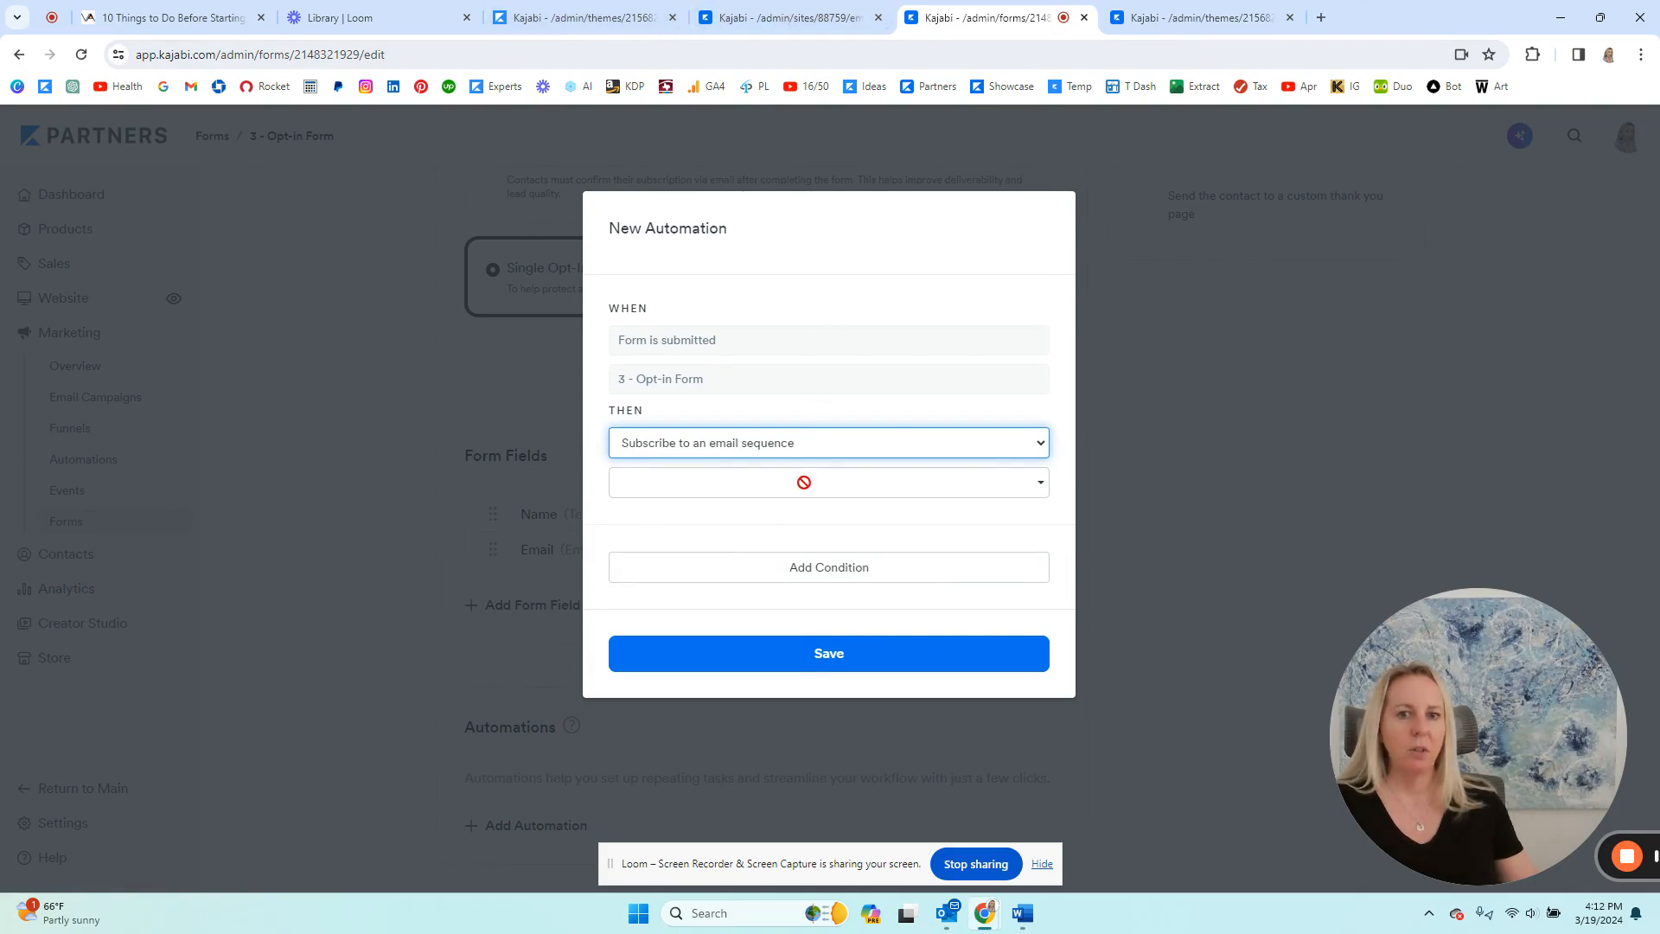
click(804, 482)
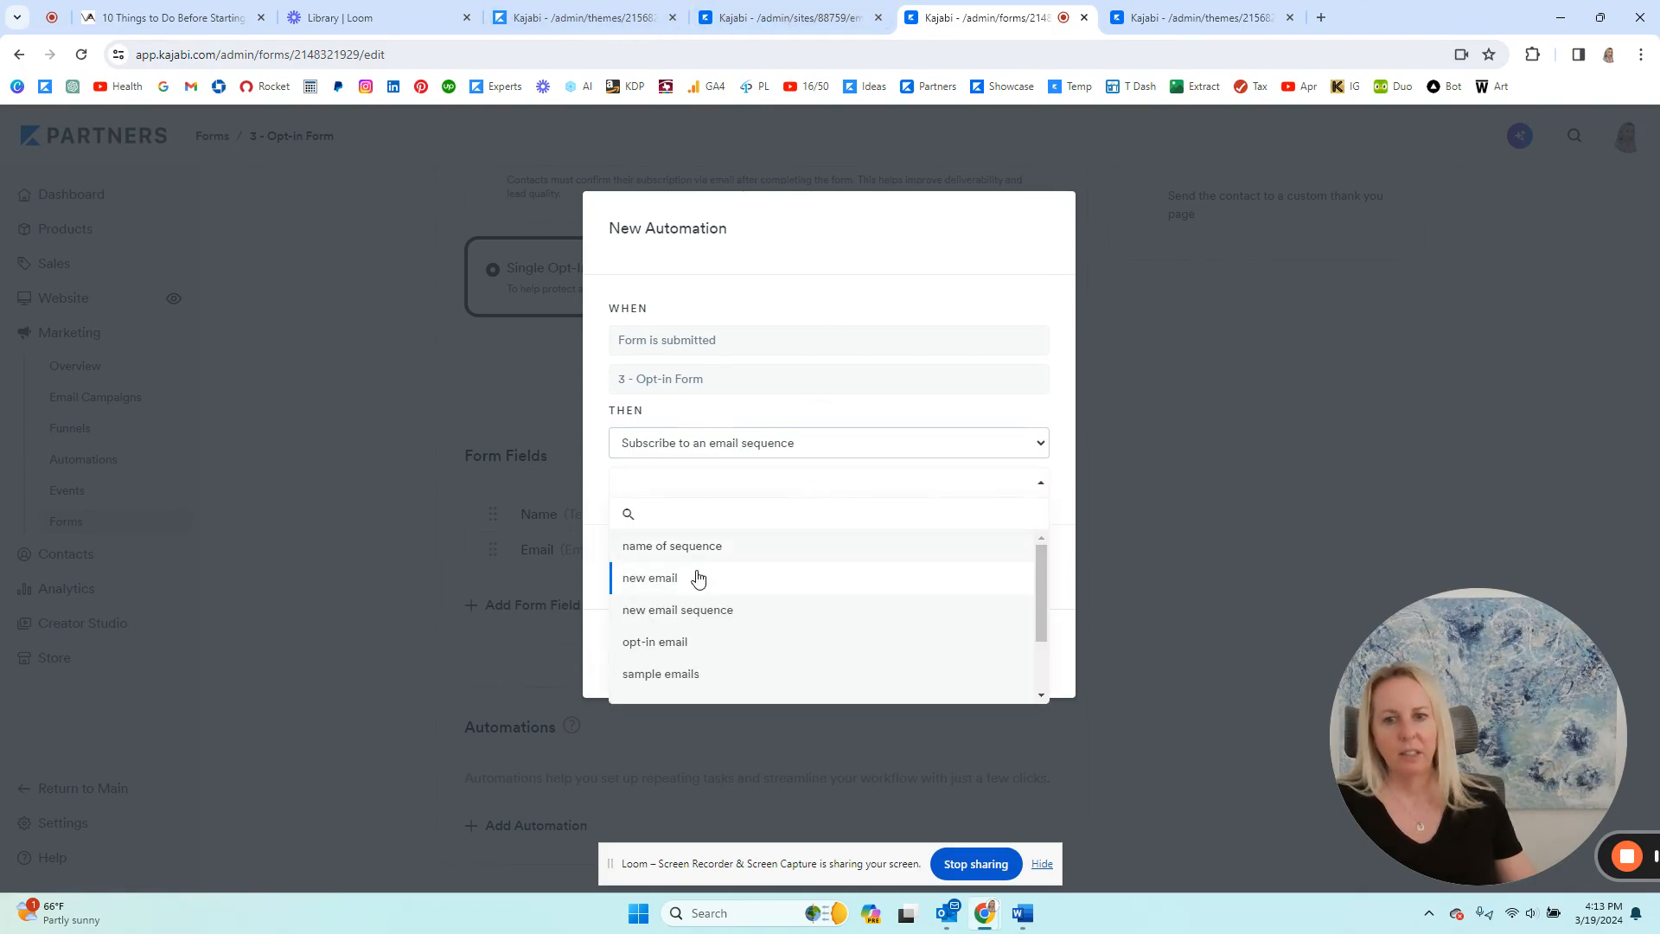
scroll(688, 567, down, 2)
click(688, 568)
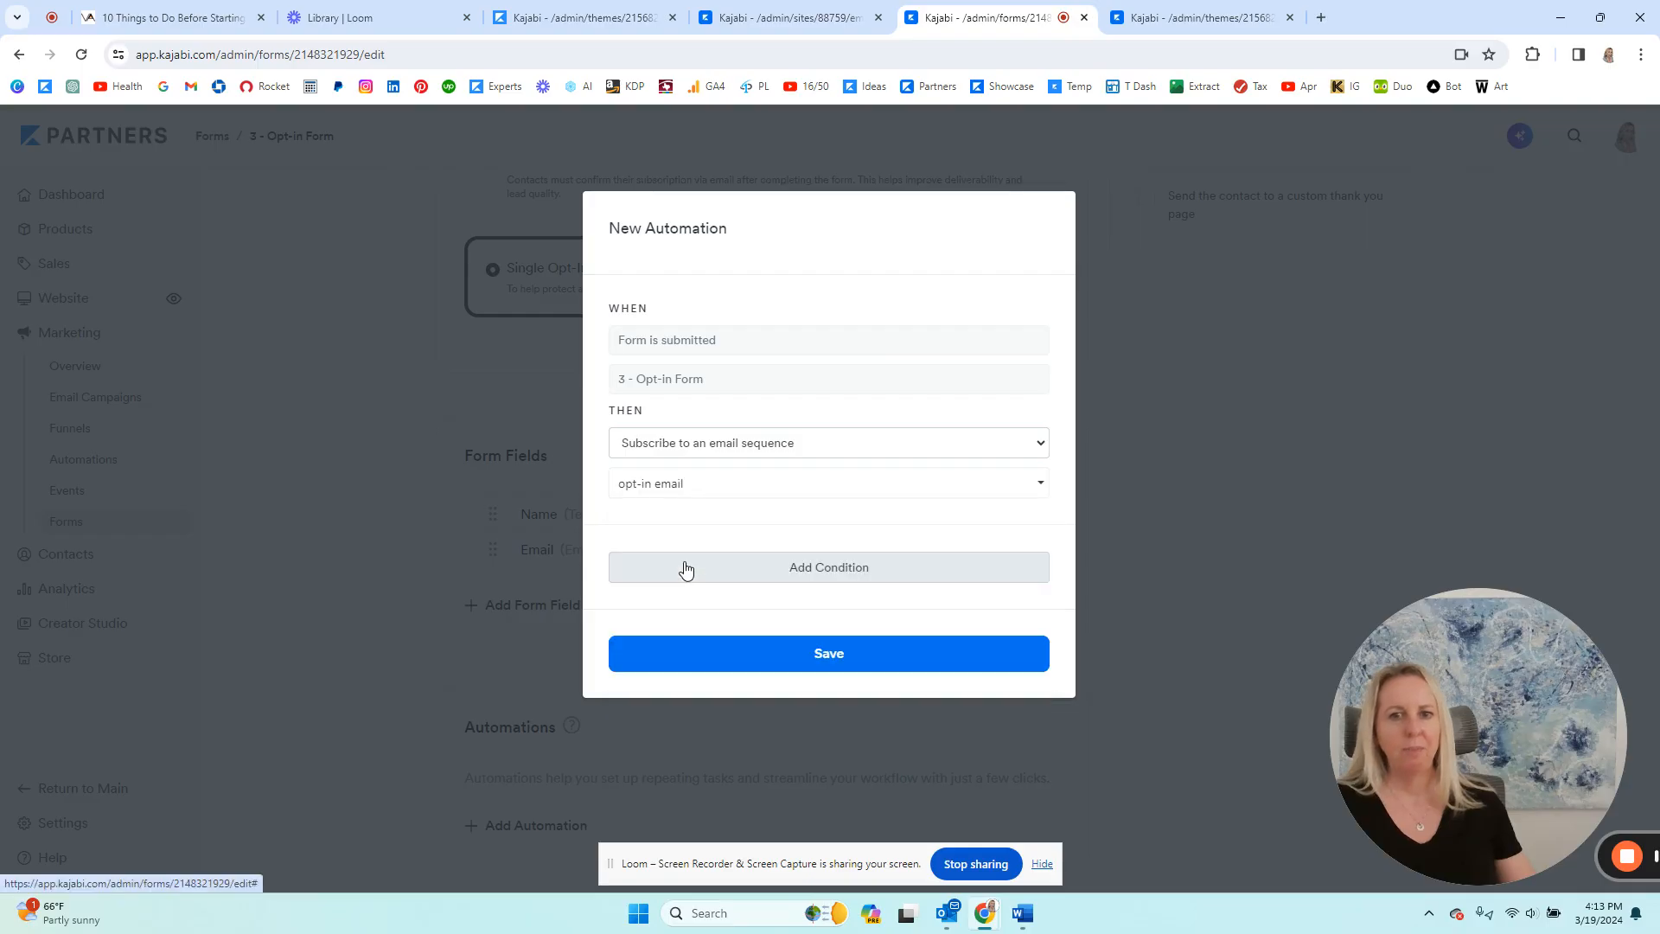
click(806, 664)
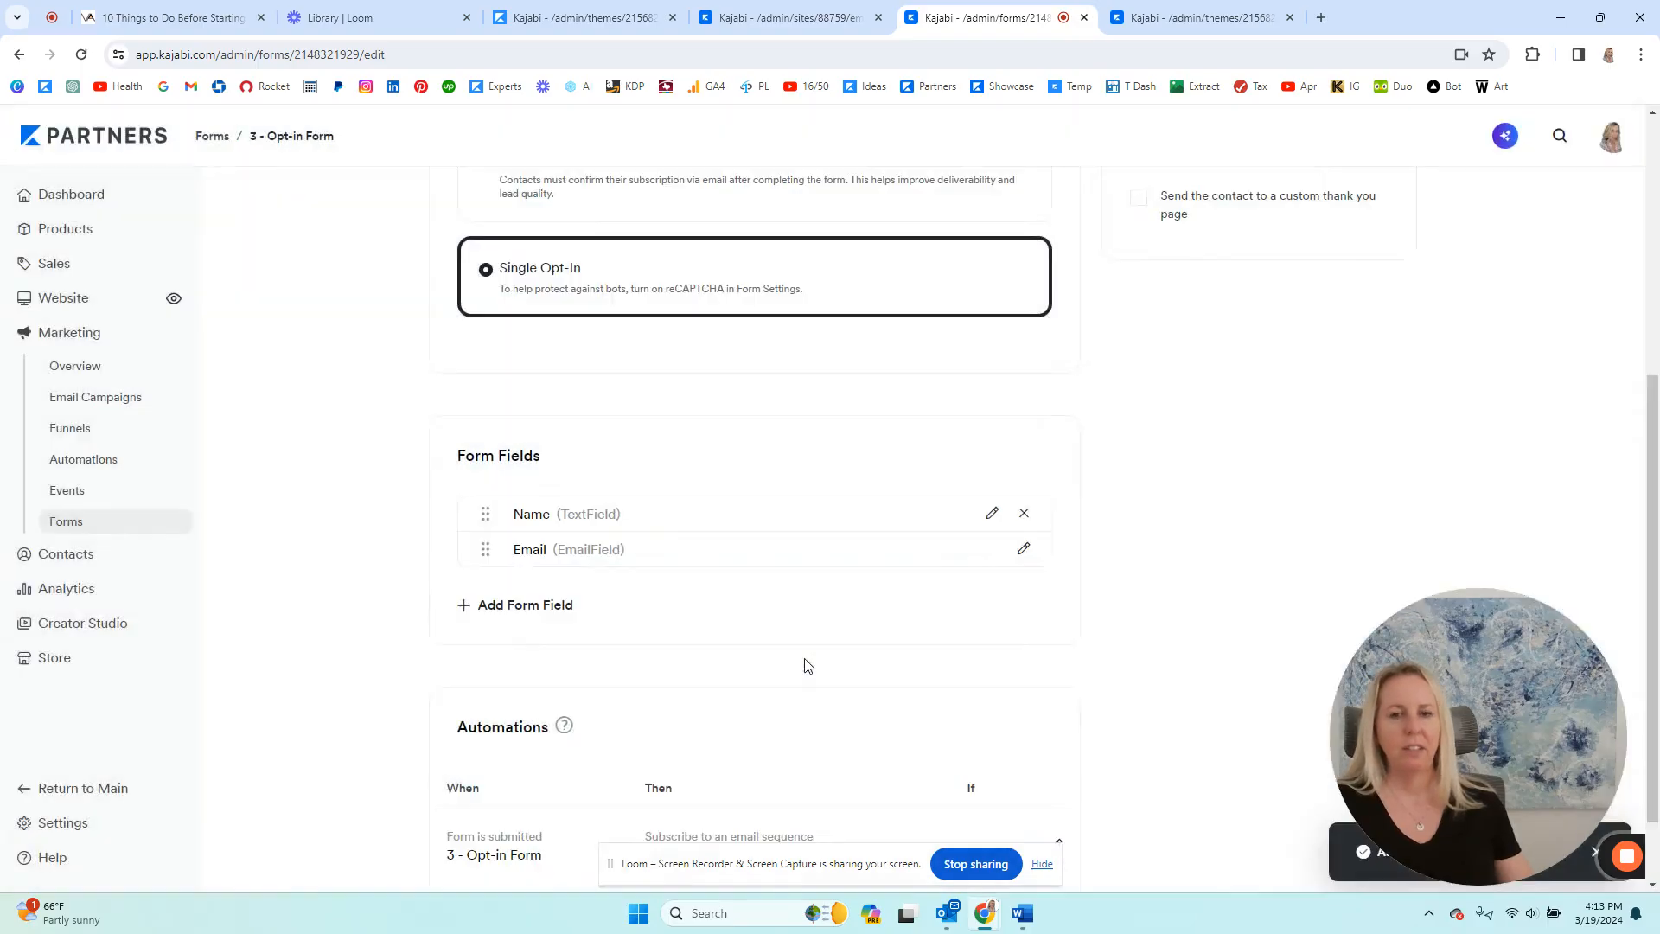
- Revisit the landing page's form block, the opt-in form's automation and the list of email sequences
scroll(387, 552, up, 3)
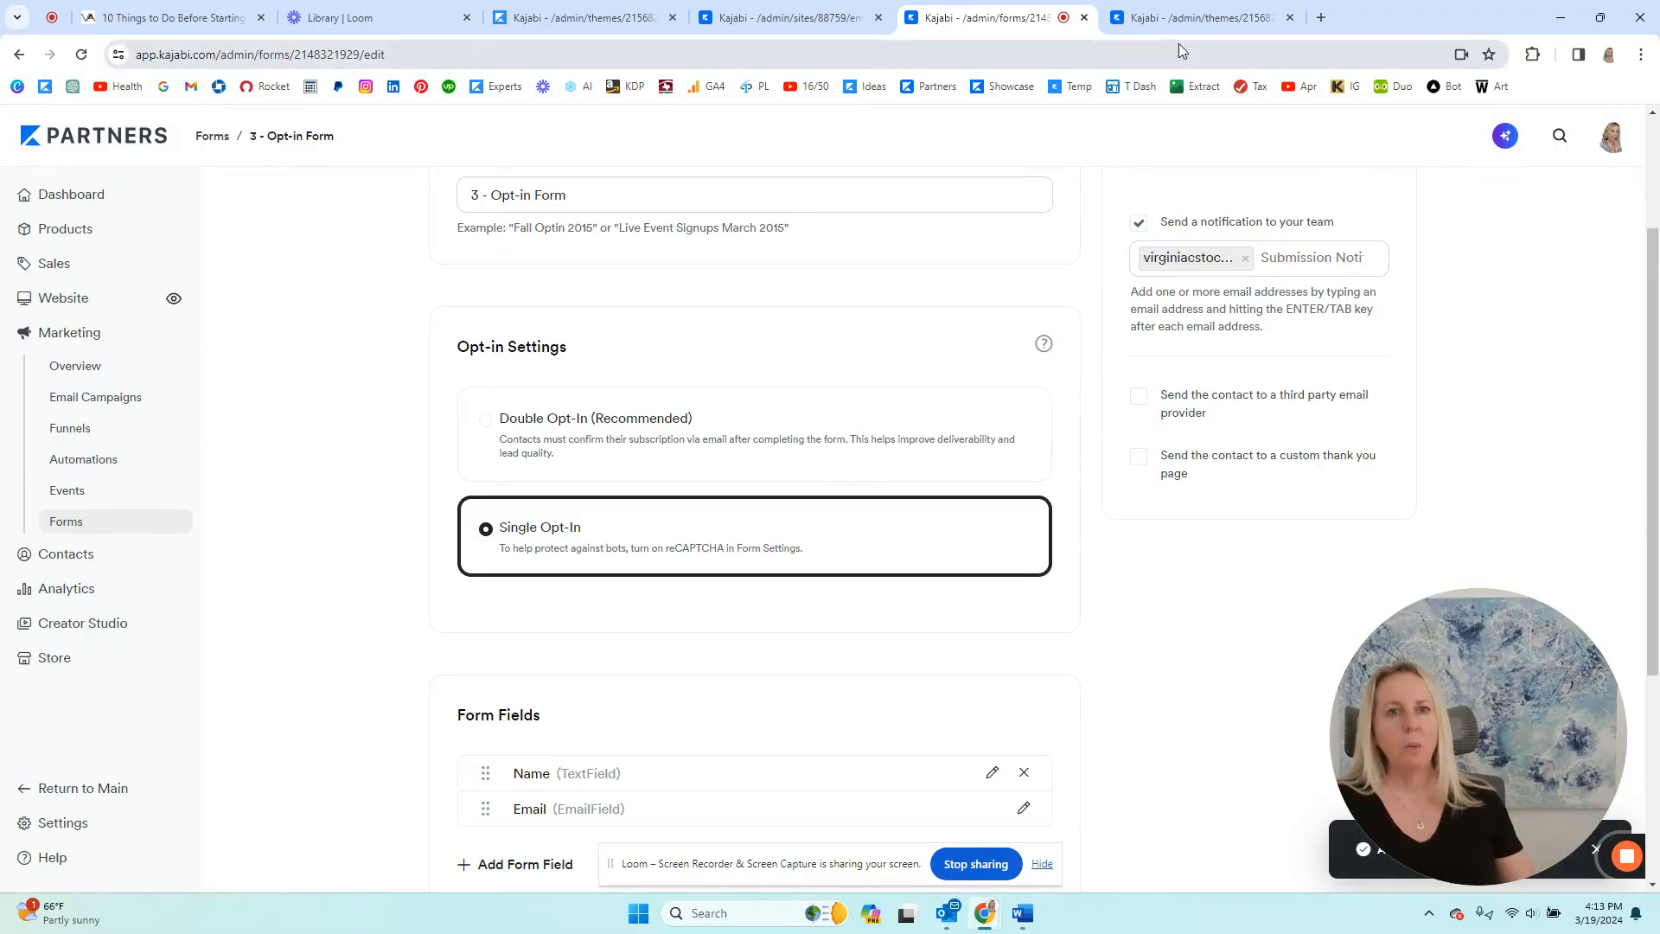
click(1185, 17)
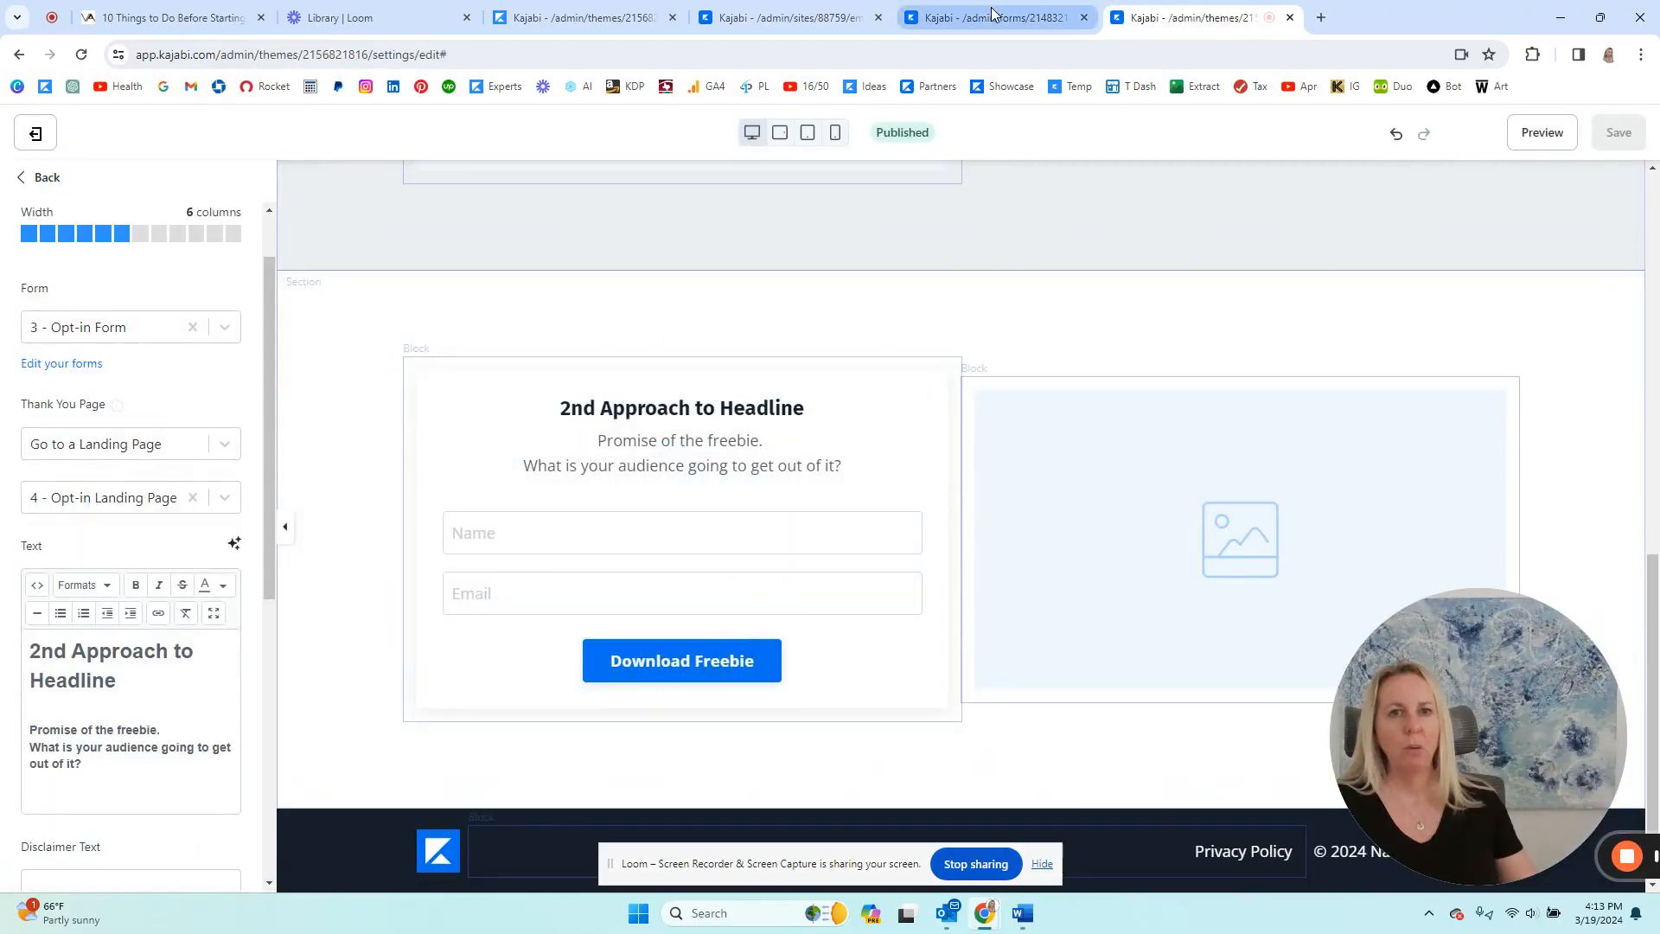
click(988, 17)
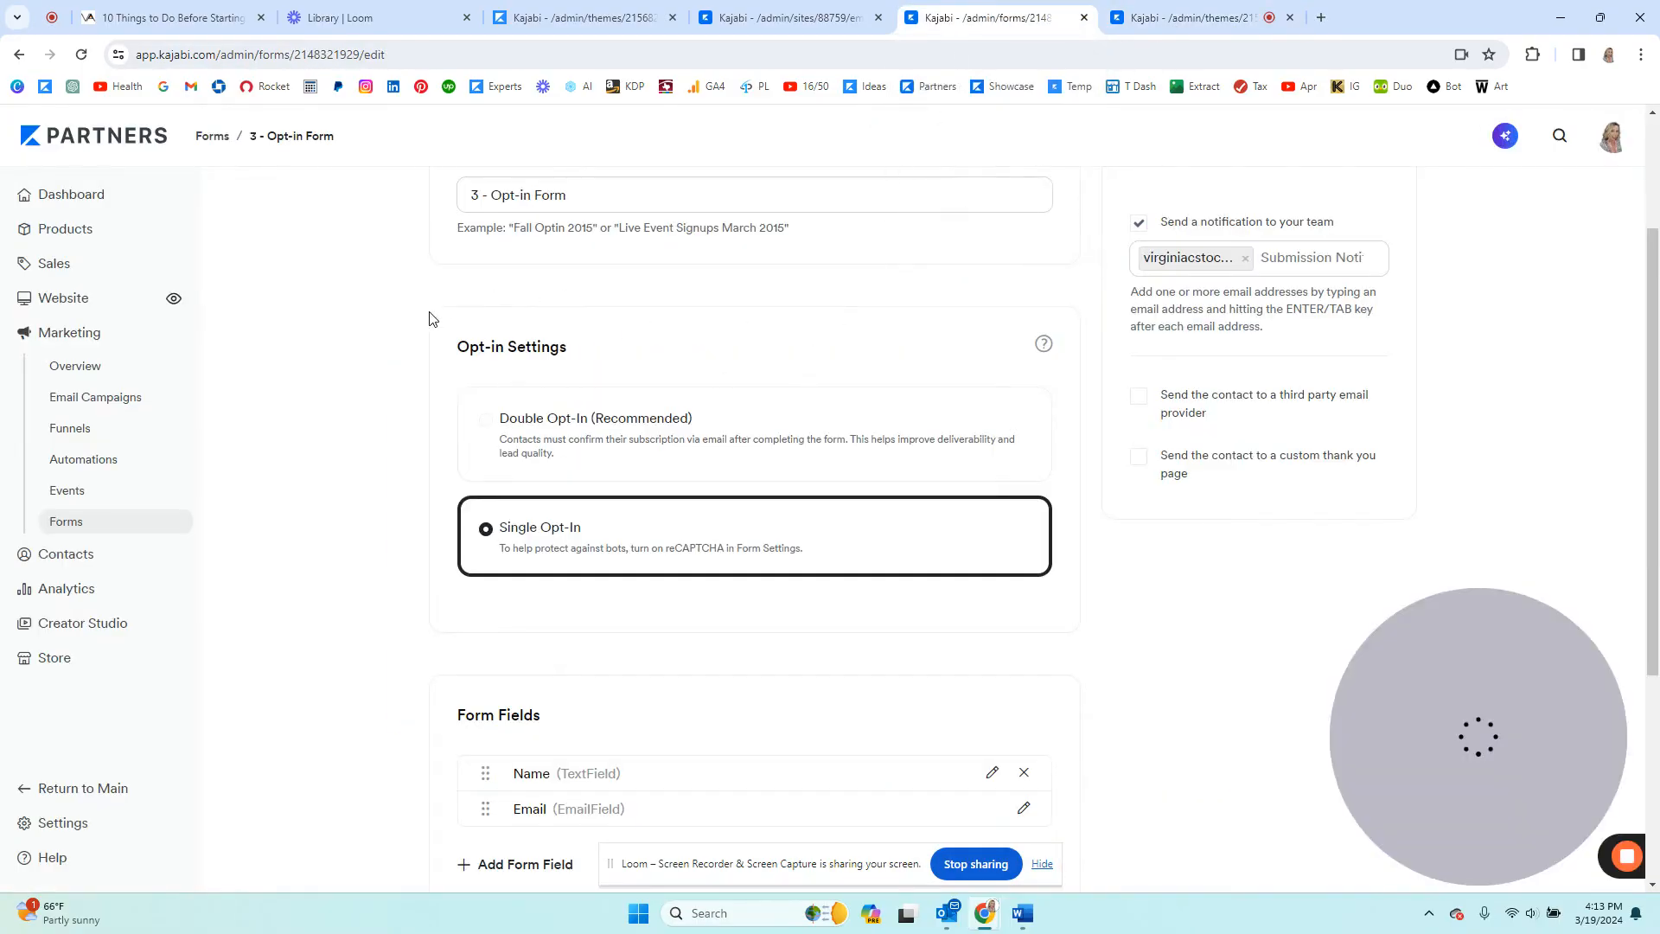
scroll(346, 562, down, 3)
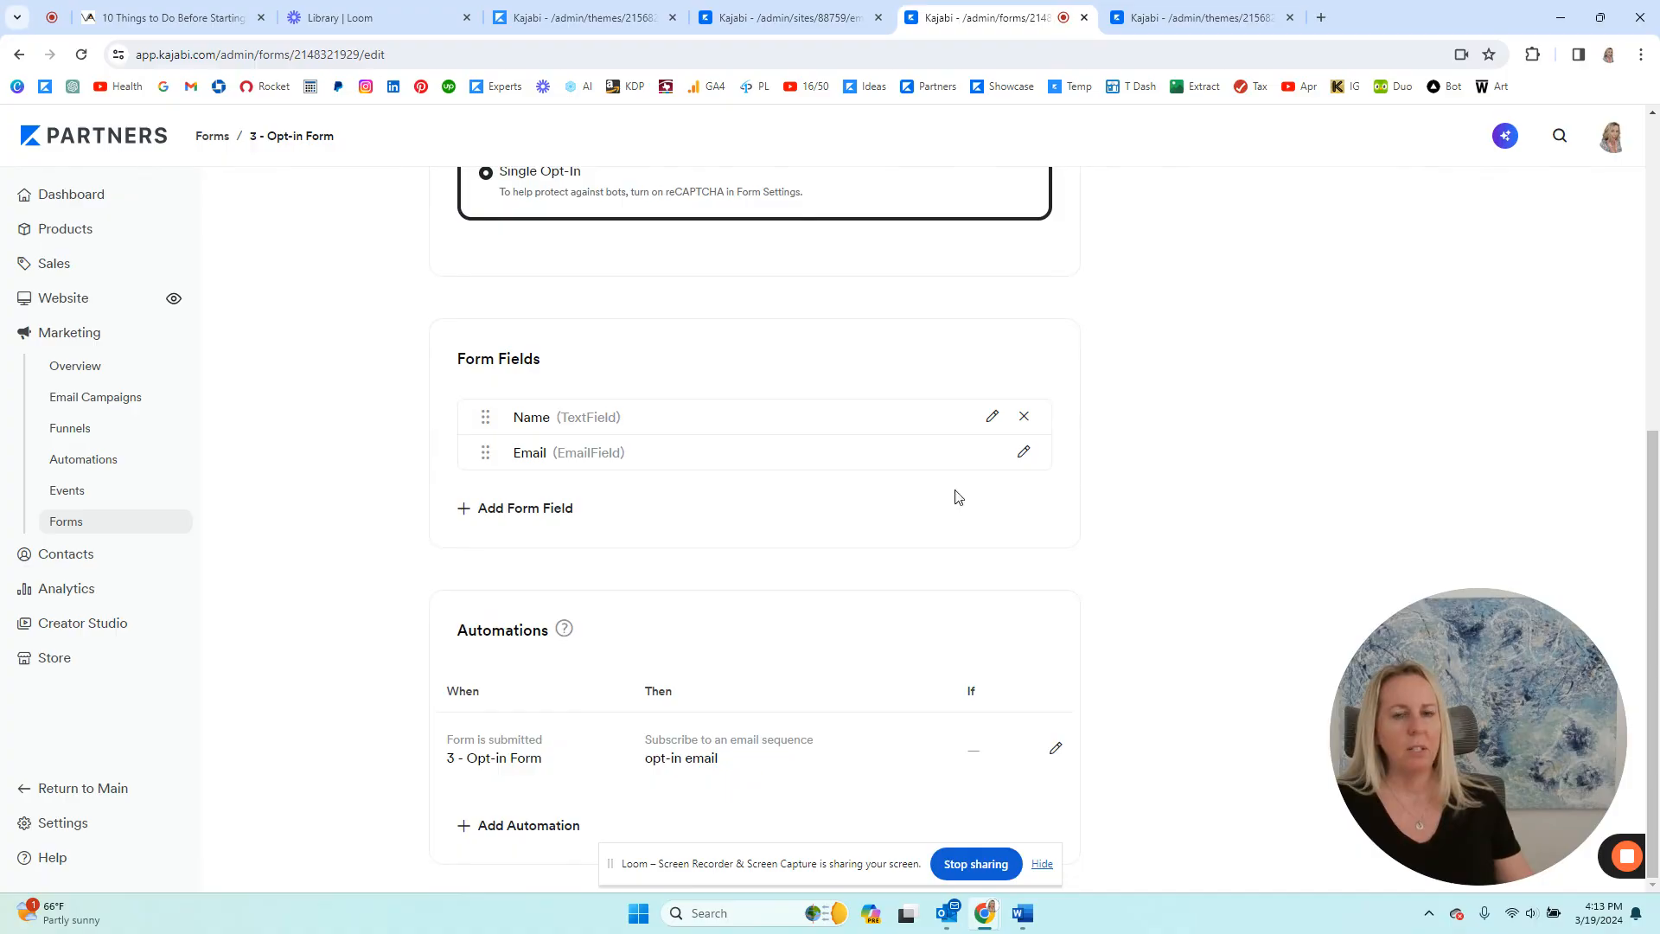
click(806, 17)
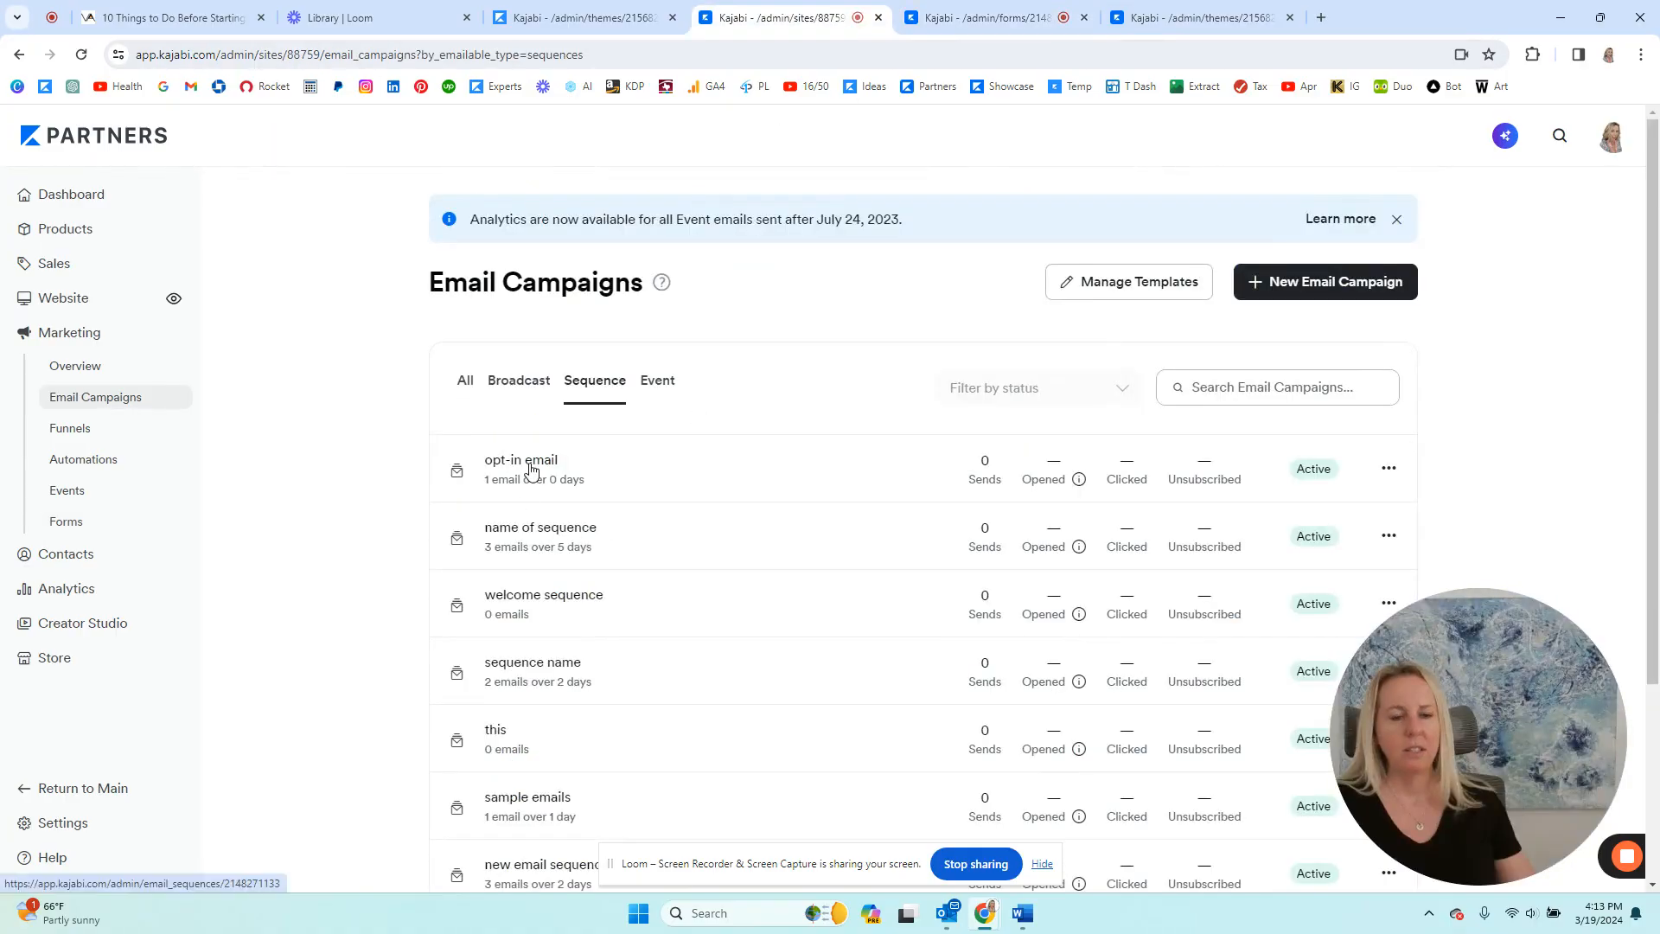
- Review the 3 - Opt-in Form's automation, the 1 - Thank You Freebie page, the email sequences list and the landing page's form block
click(958, 17)
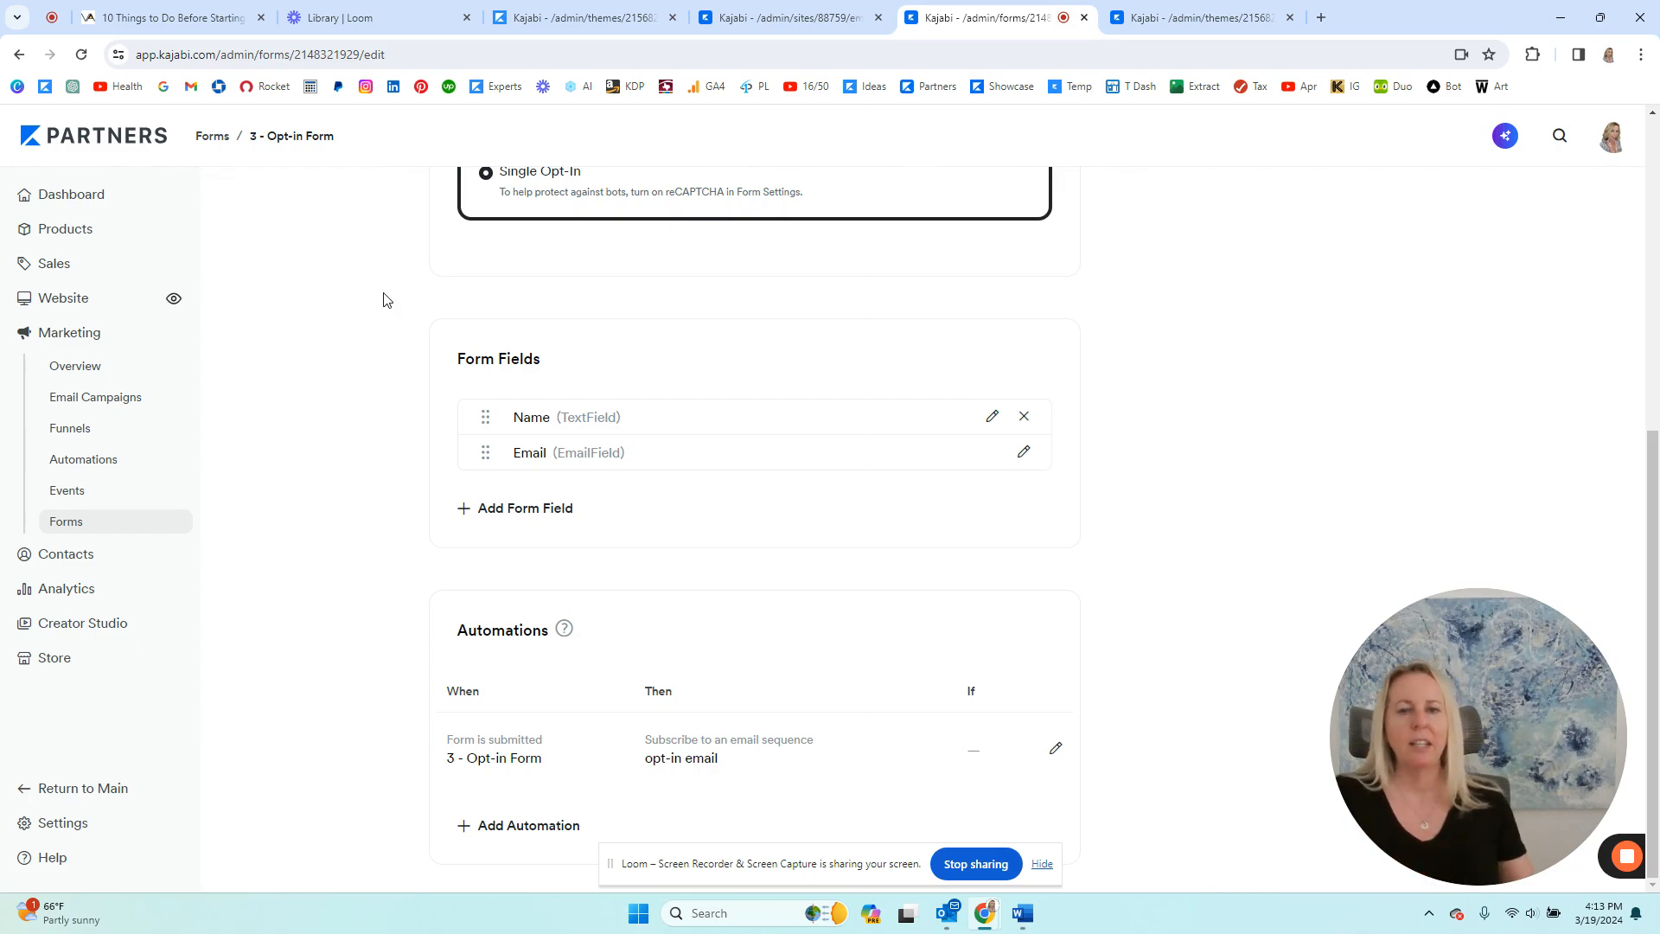
click(570, 21)
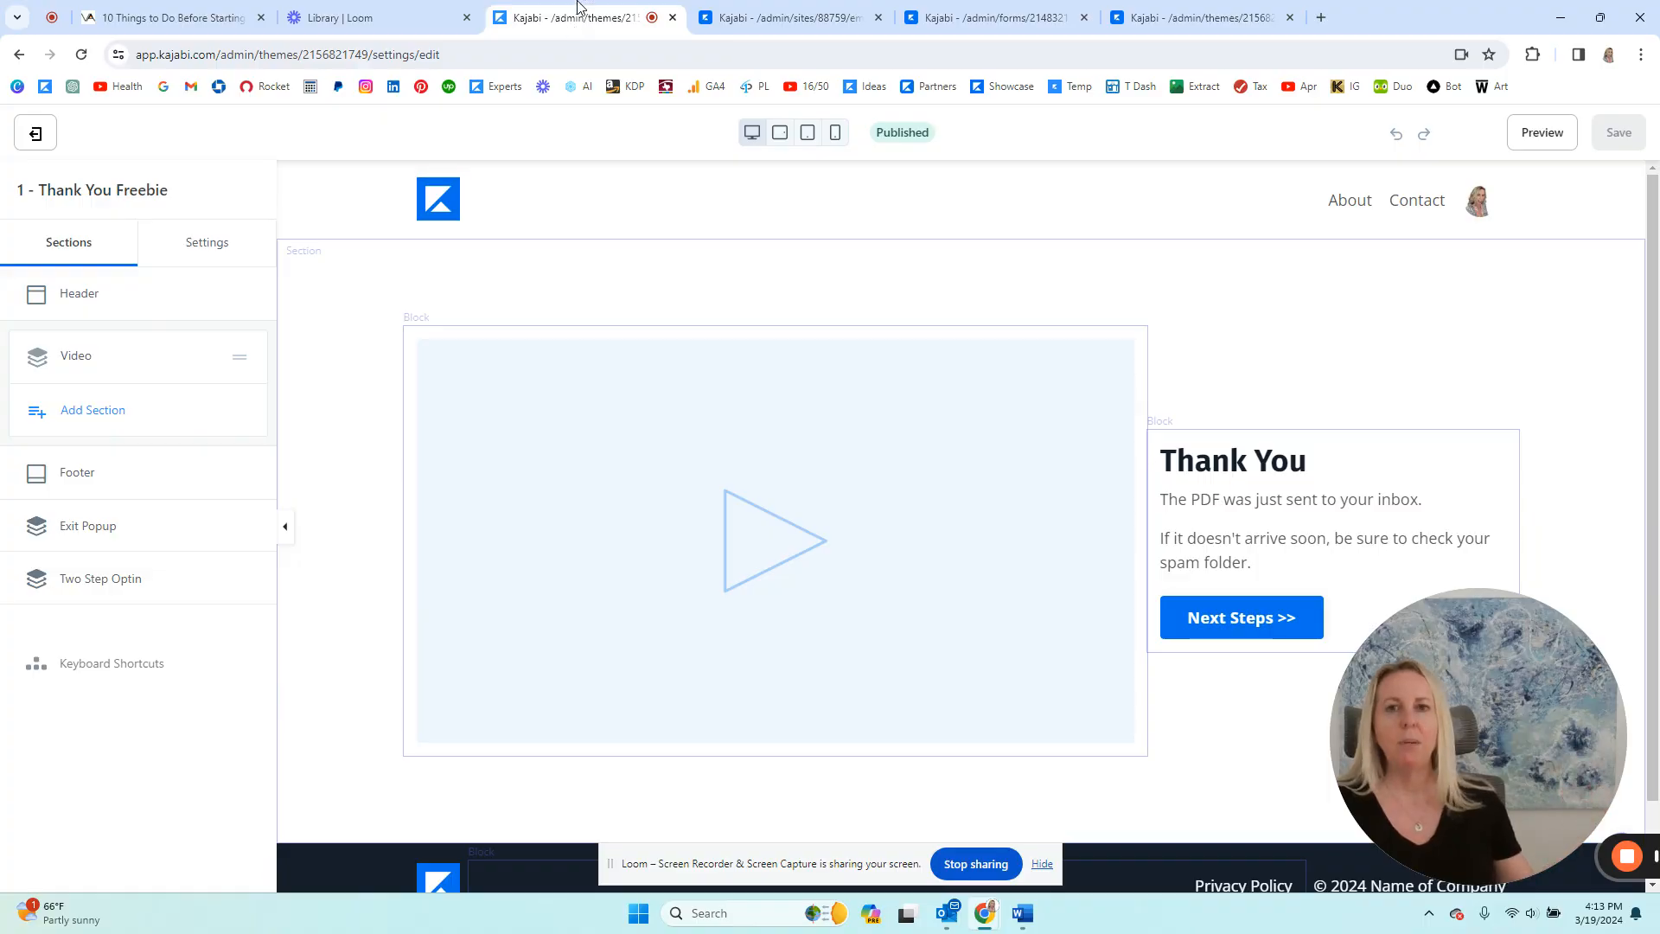
click(770, 15)
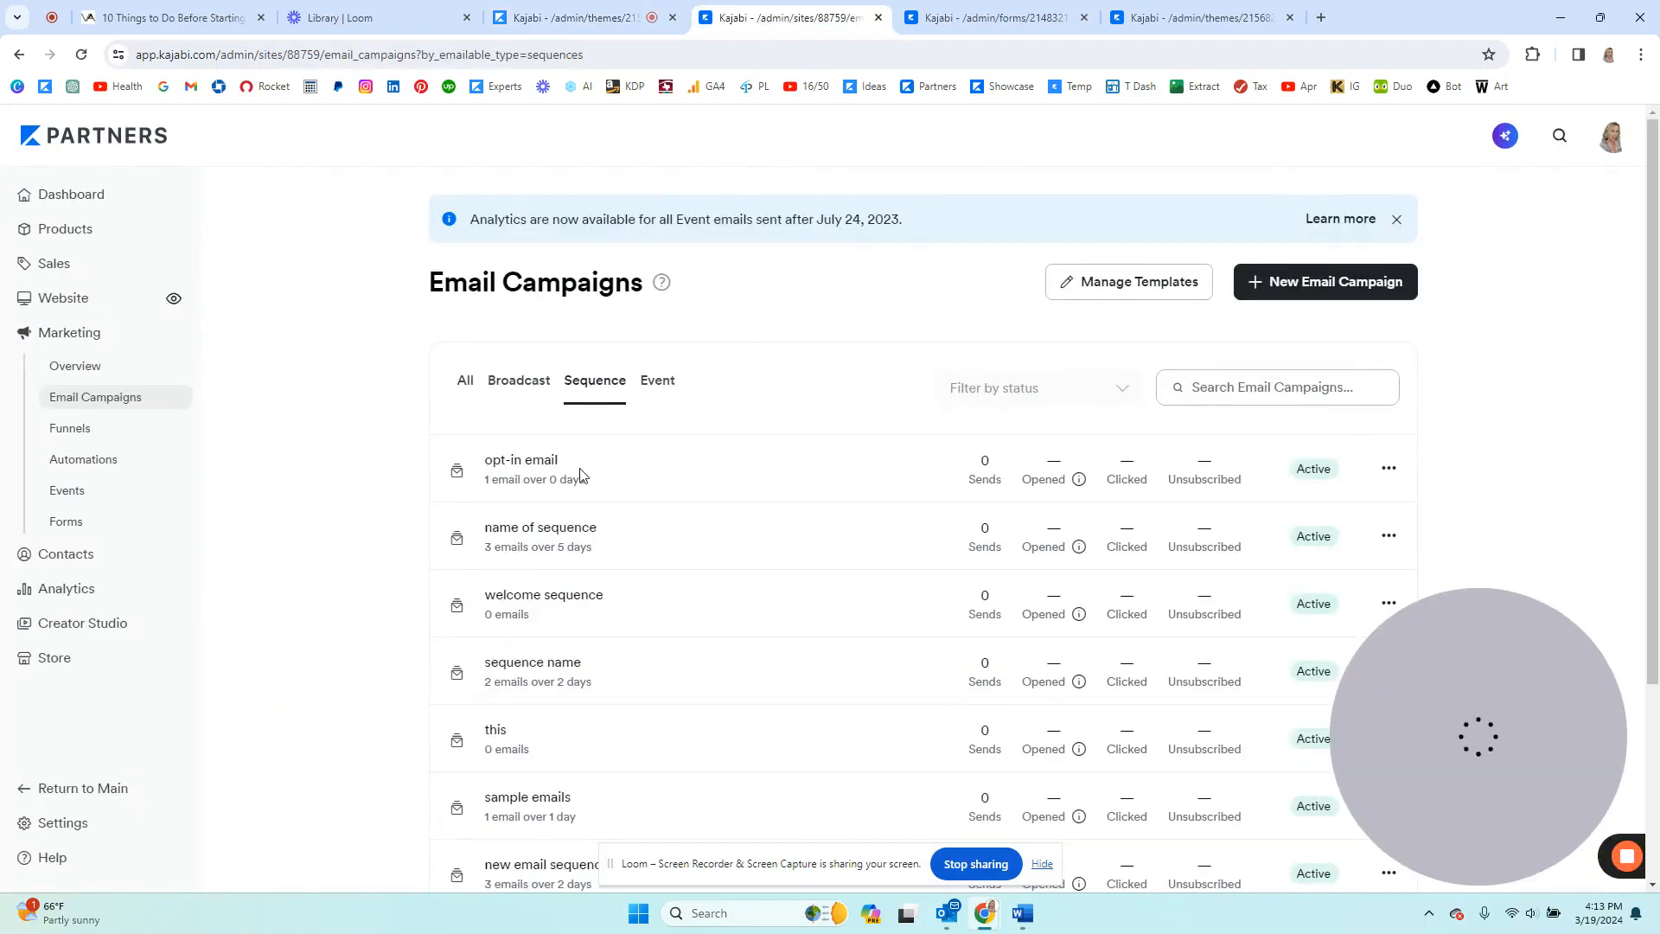
click(1010, 17)
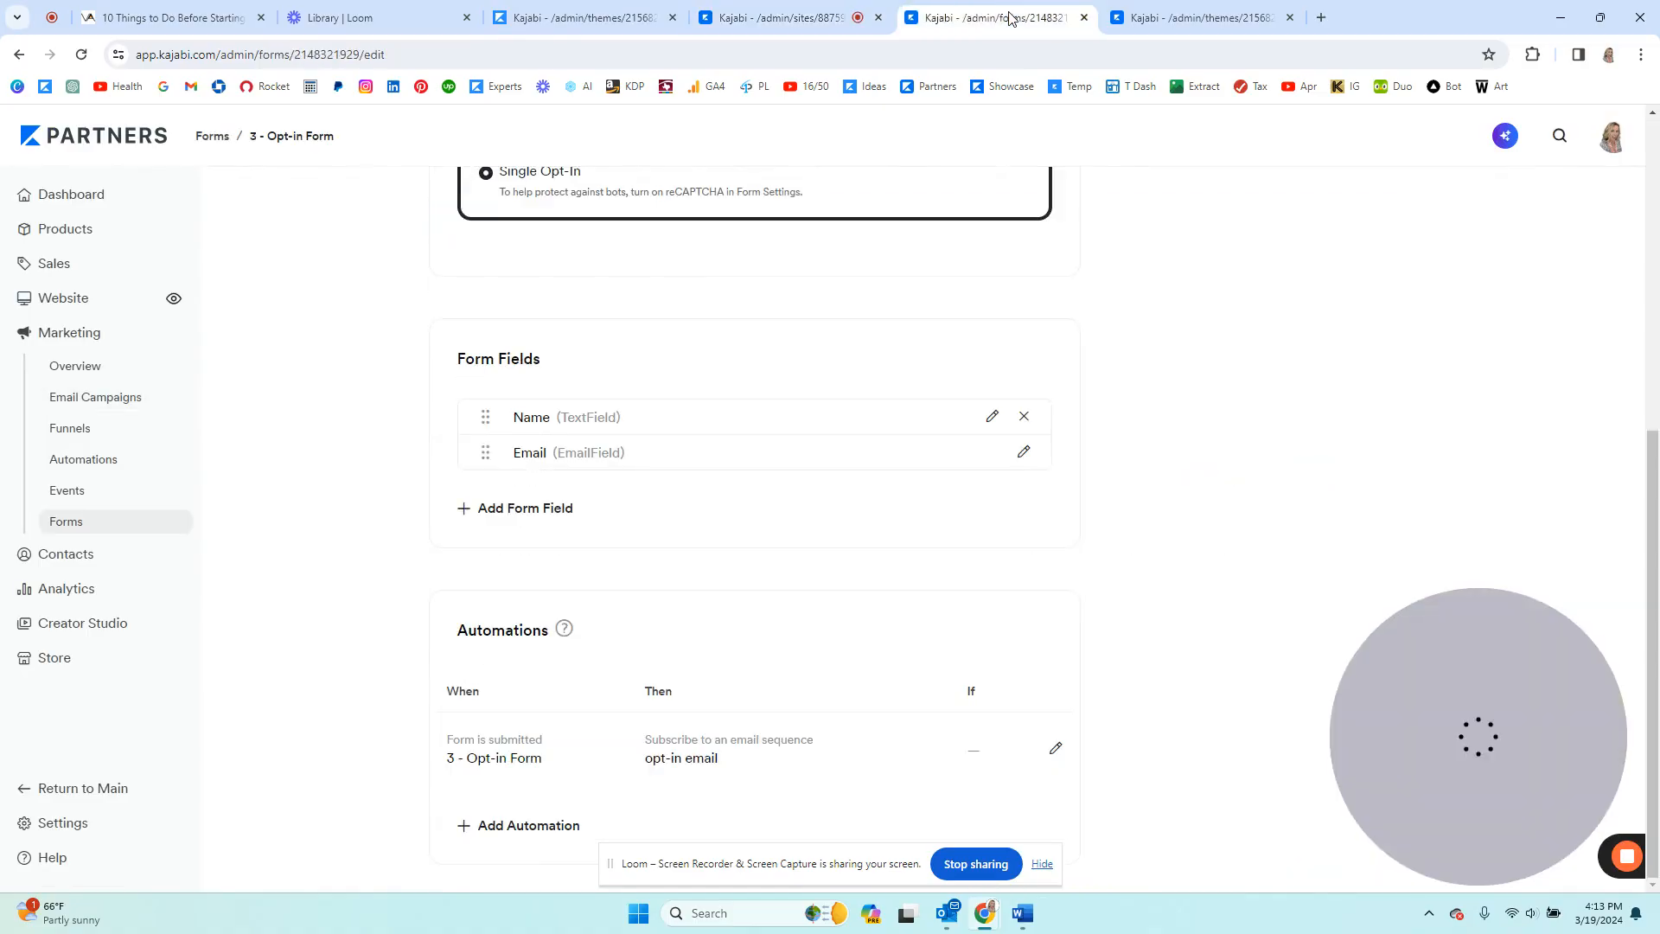
click(1228, 17)
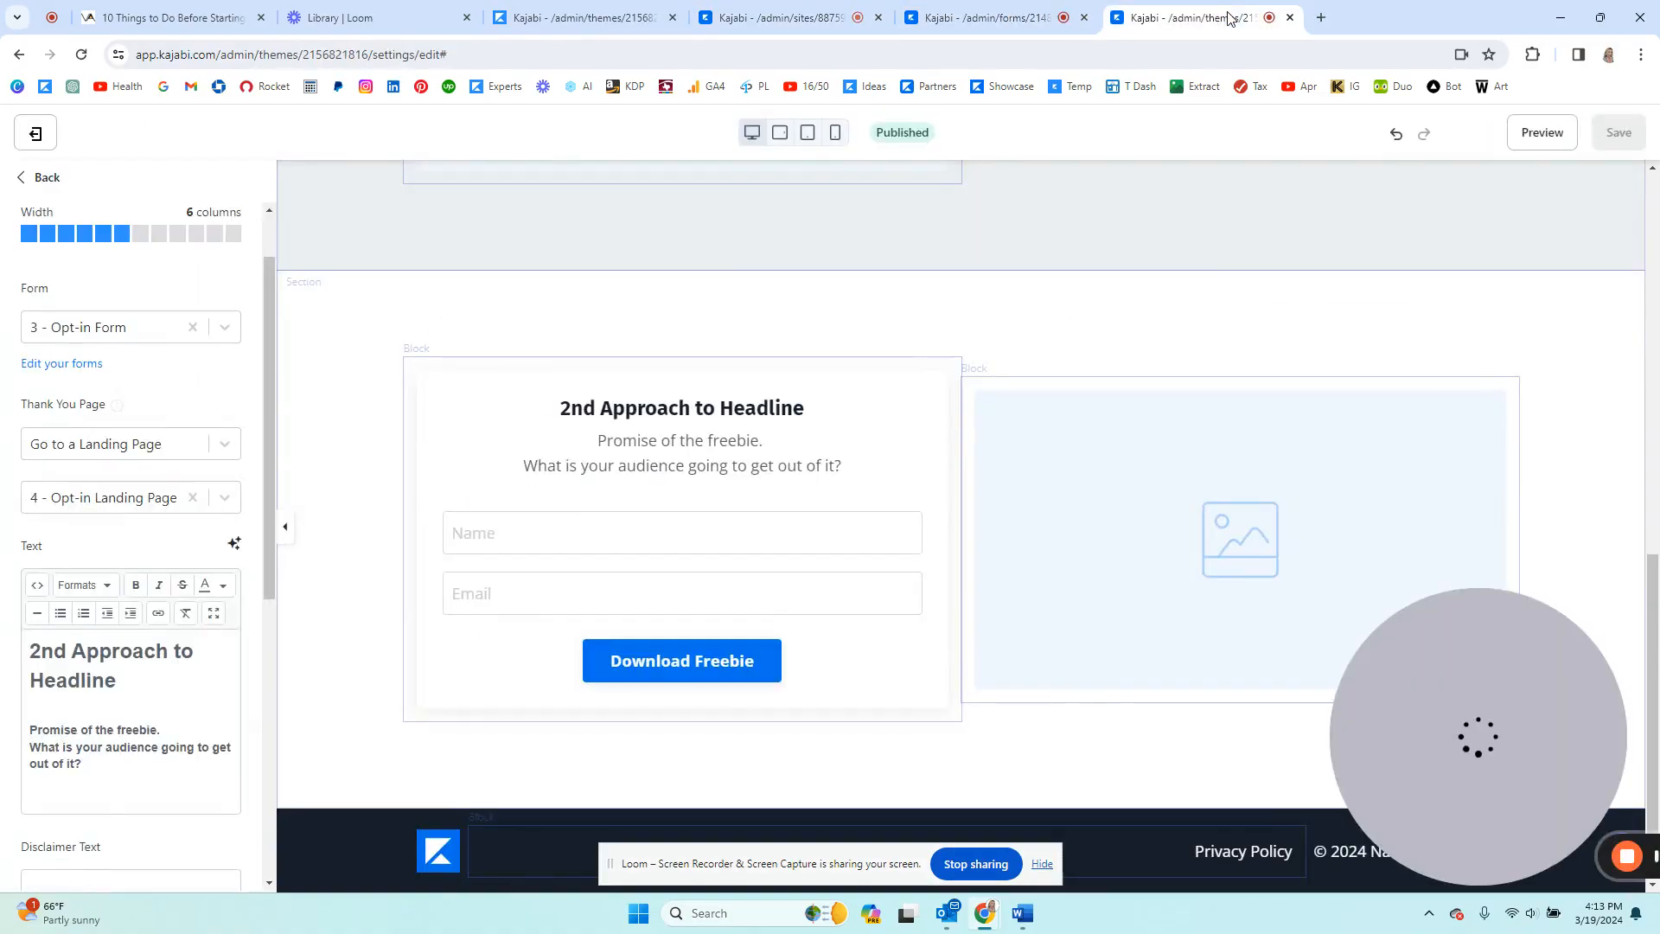
click(583, 19)
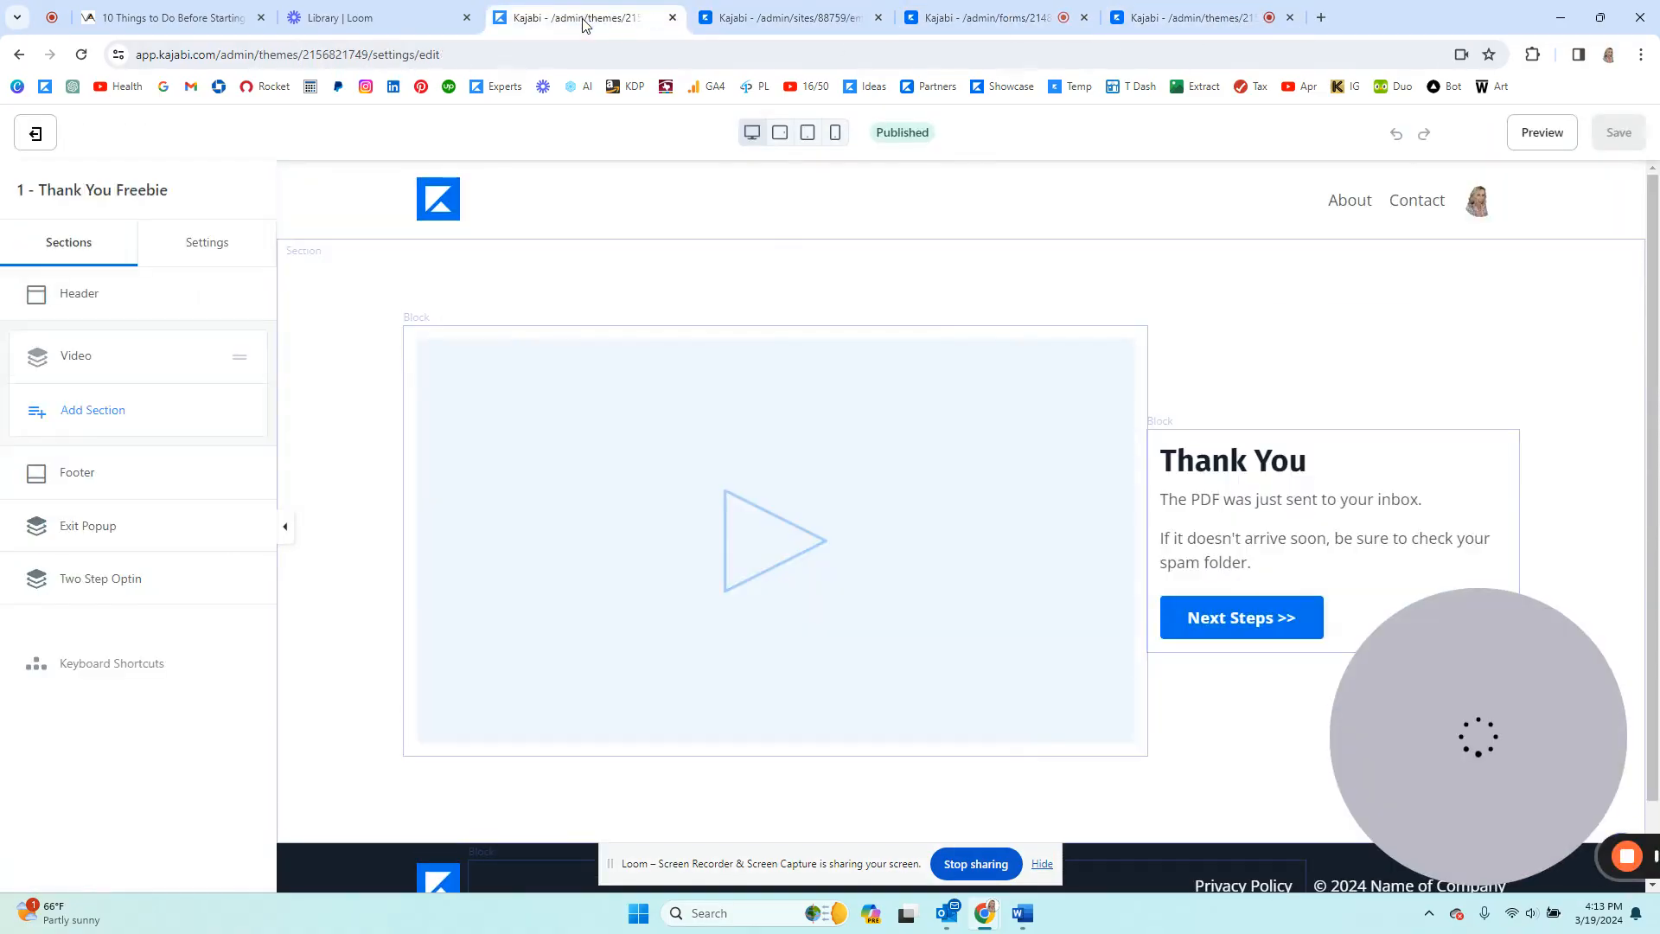
click(758, 19)
click(998, 19)
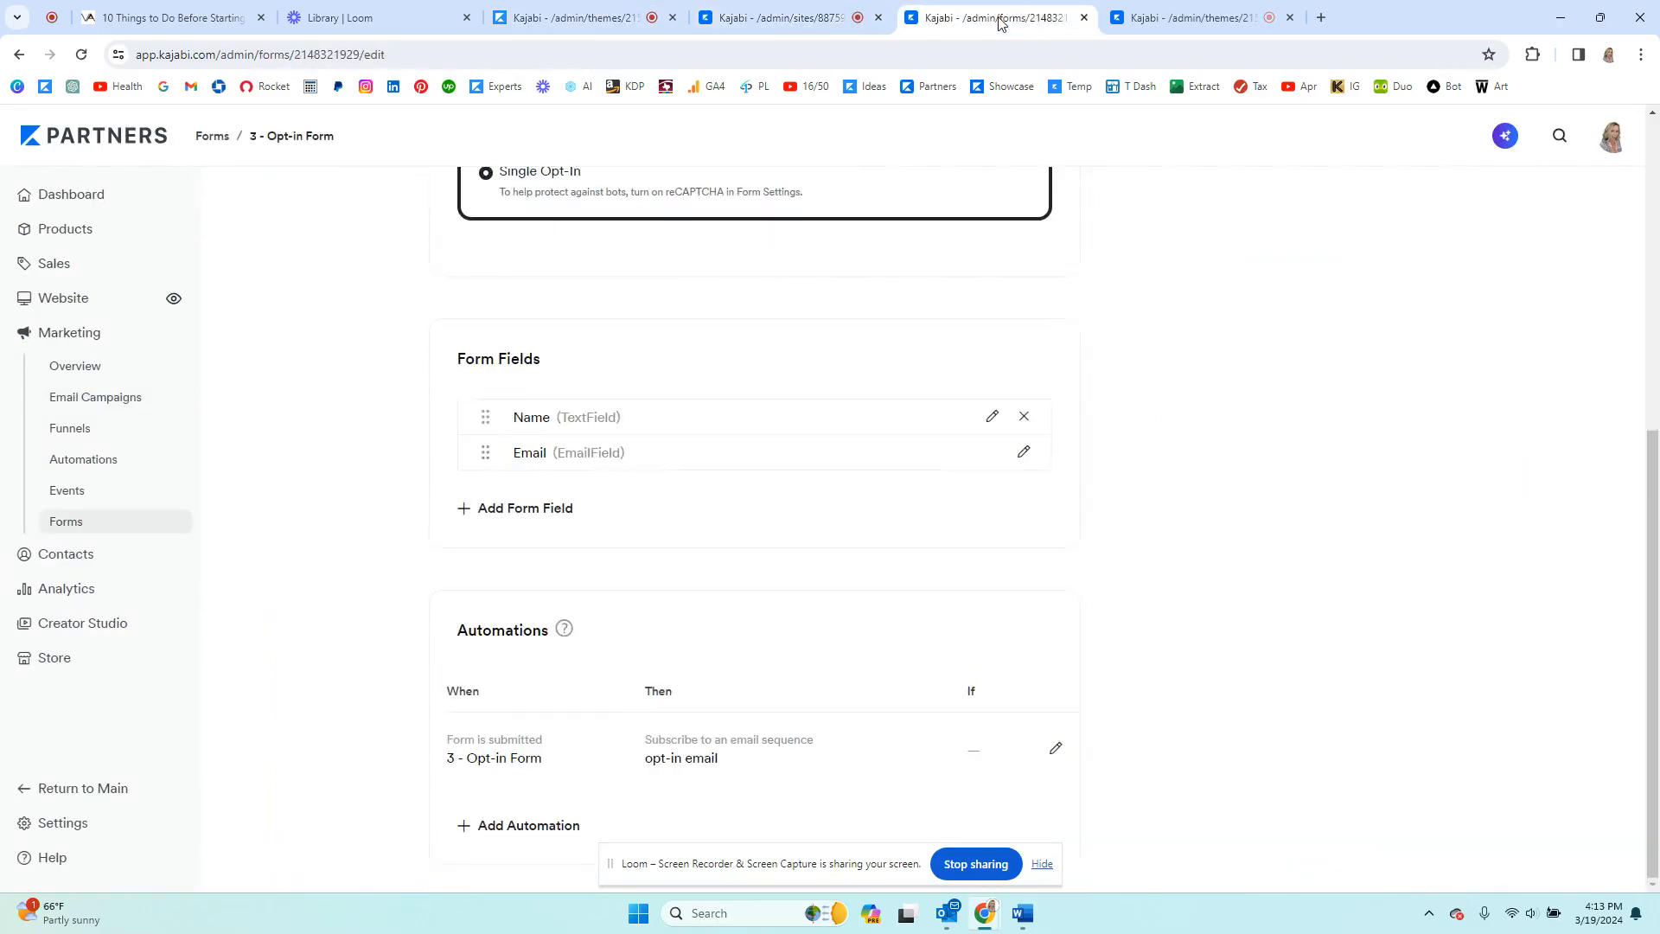
click(1176, 19)
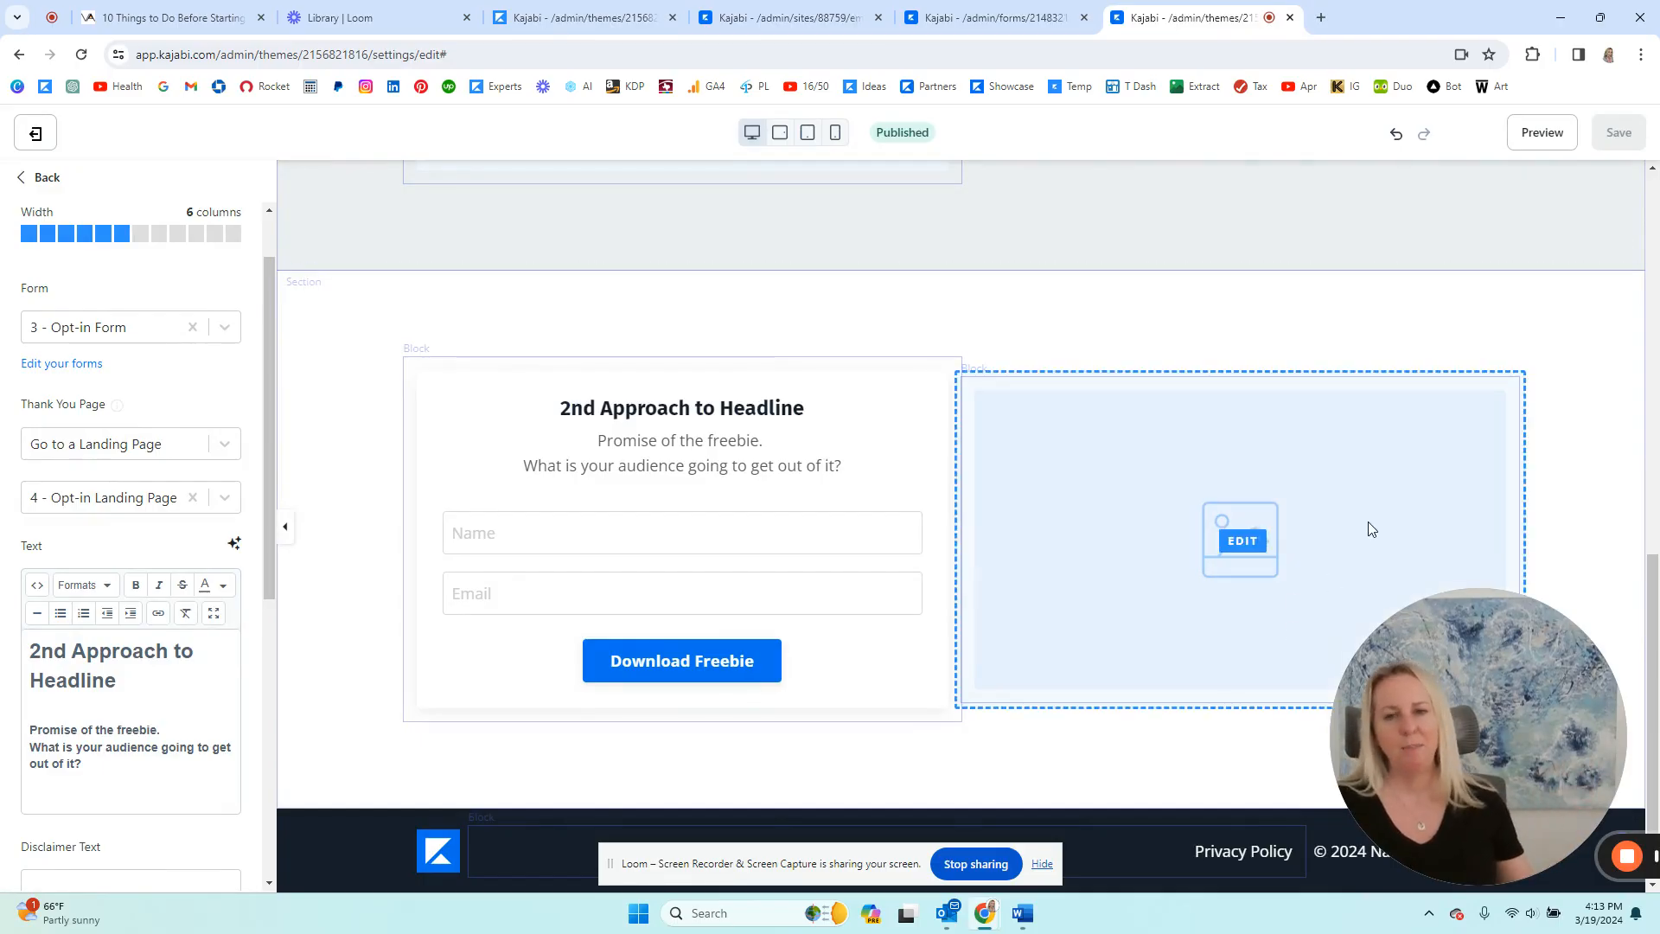
drag(1456, 659, 1274, 479)
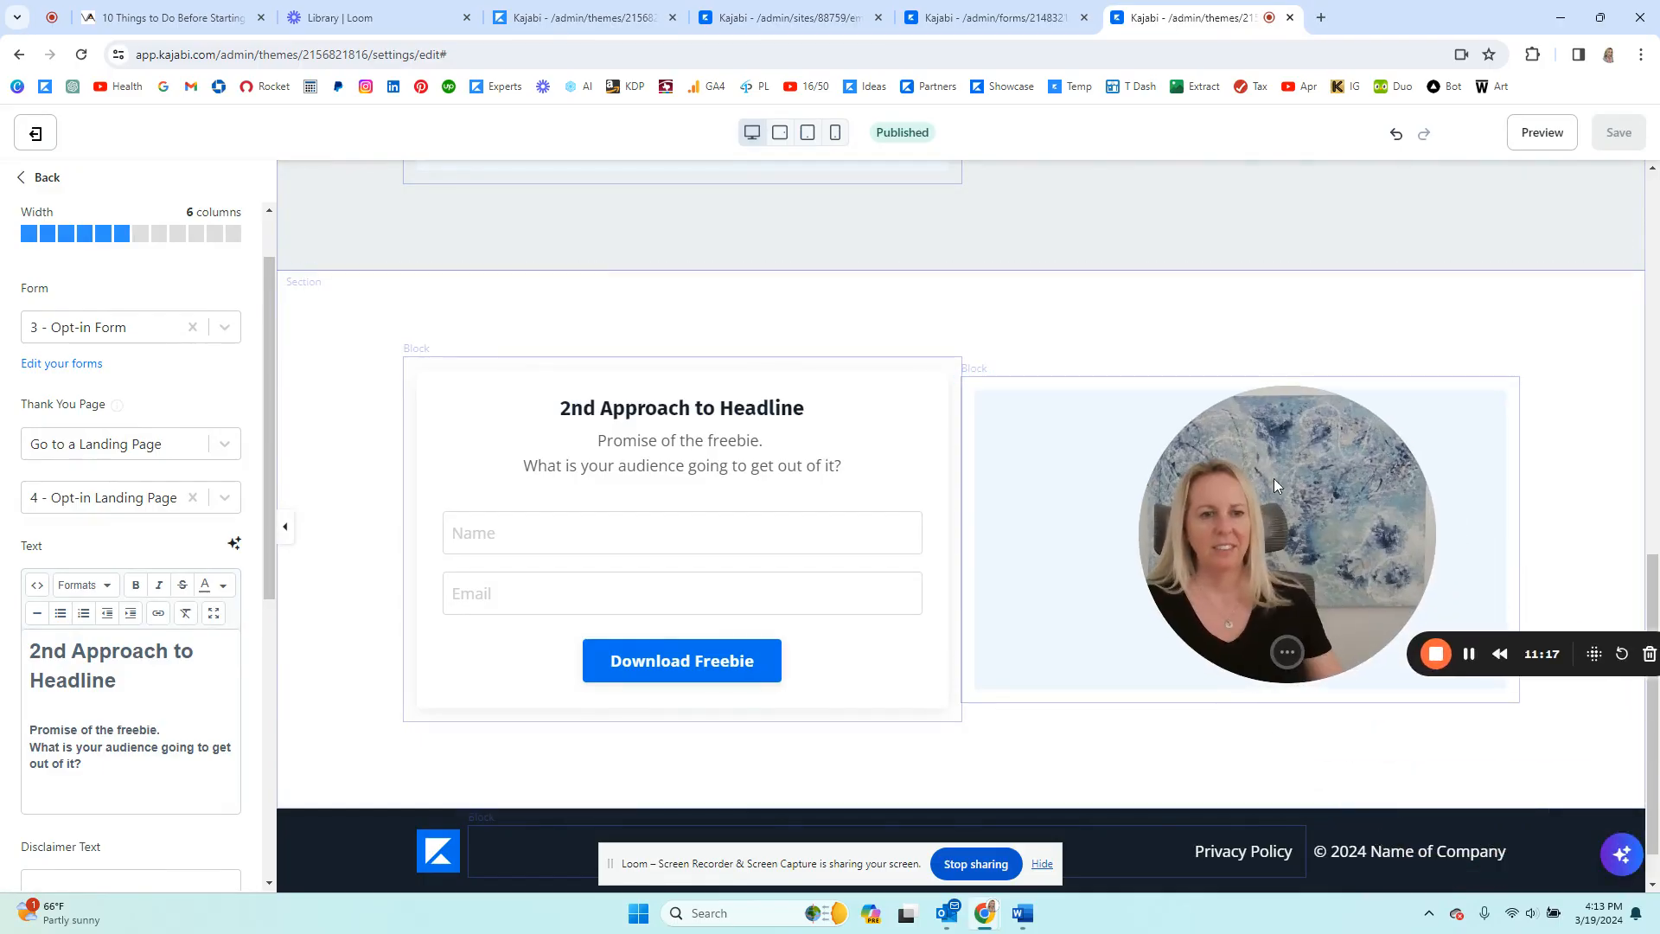